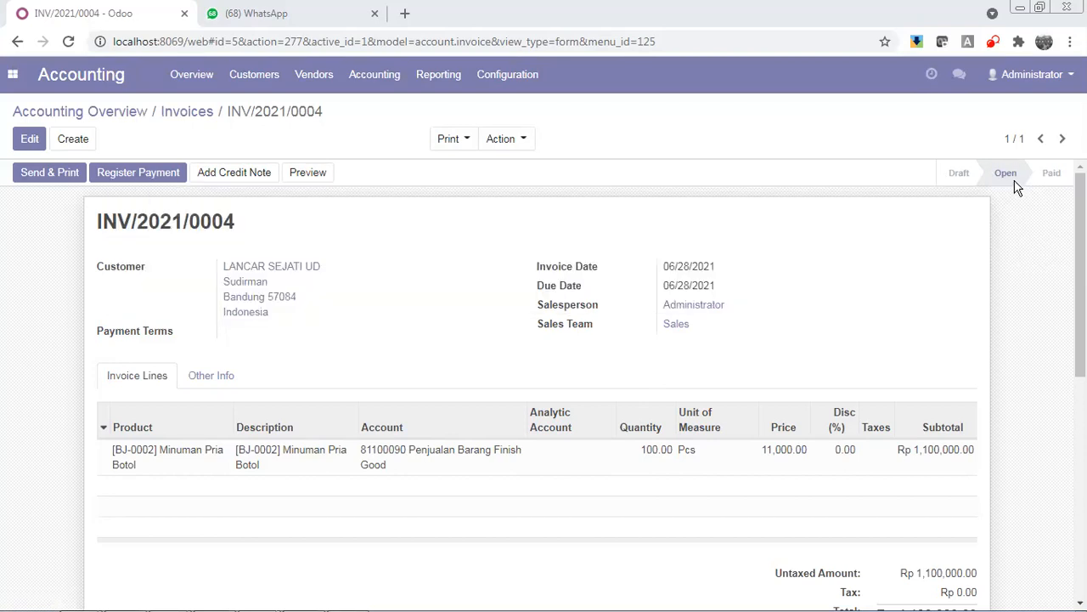
Register and validate the payment for open invoice INV/2021/0004 using the BNI (IDR) payment journal
{"action": "mouse_move", "coordinate": [1017, 185]}
{"action": "left_click", "coordinate": [129, 175]}
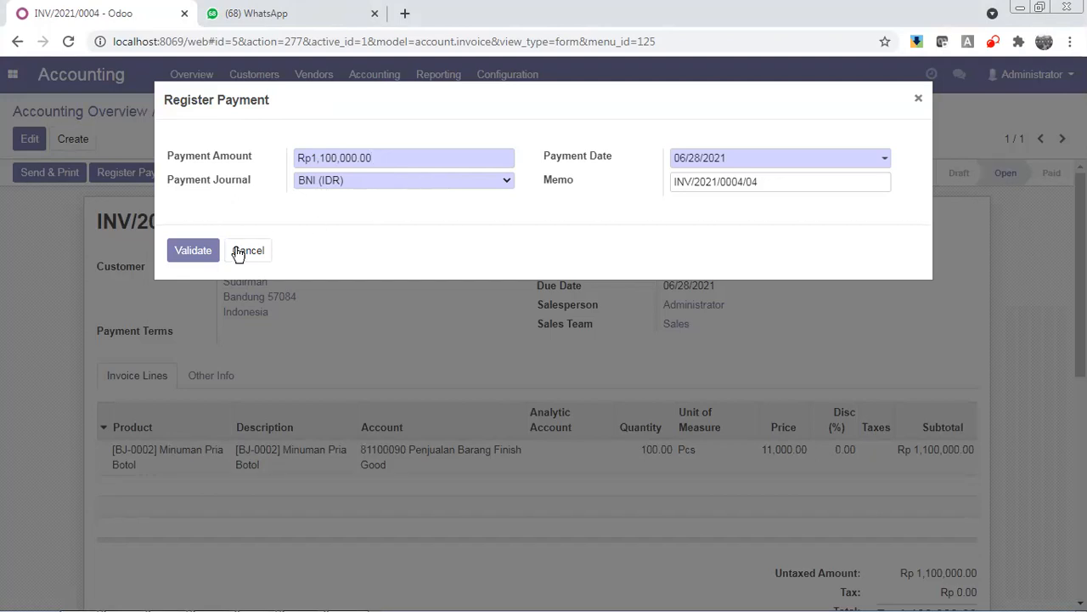
{"action": "left_click", "coordinate": [194, 251]}
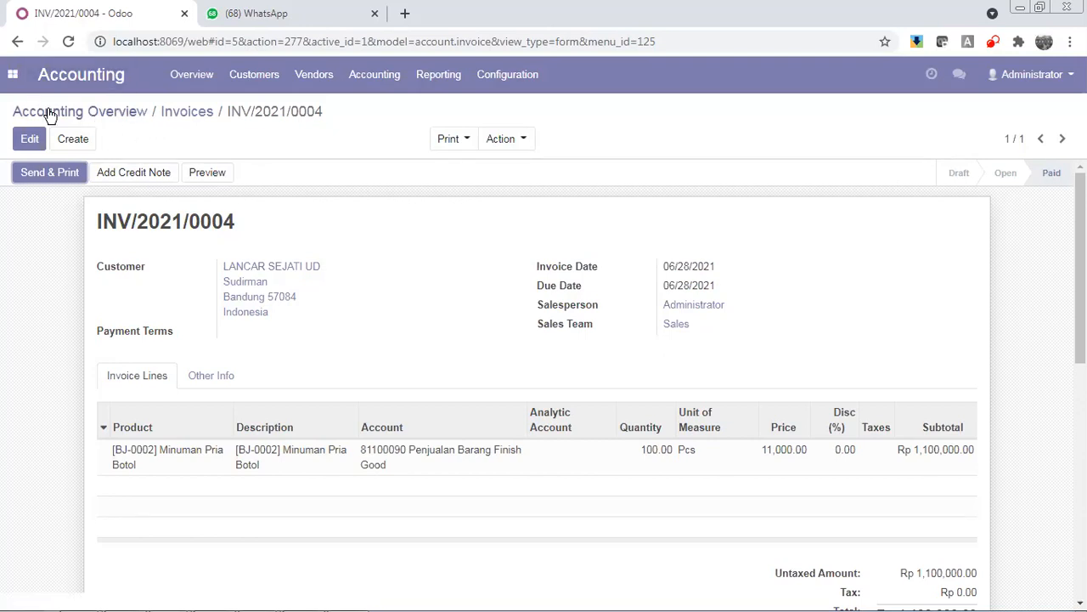
Open the Accounting overview and examine the customer invoice, vendor bill, bank and cash journal balances
{"action": "left_click", "coordinate": [11, 76]}
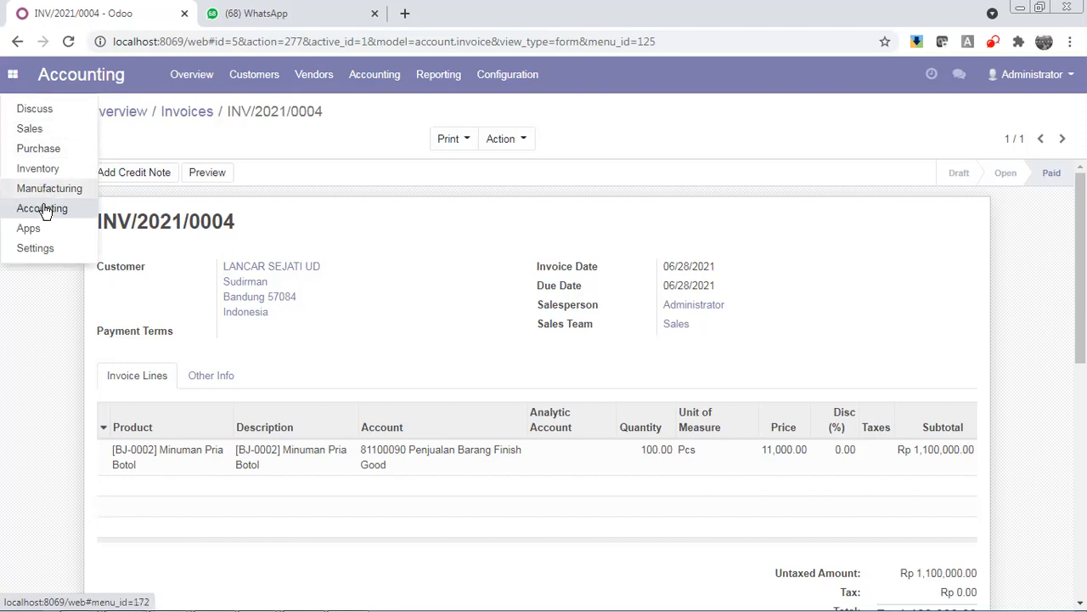
{"action": "left_click", "coordinate": [34, 129]}
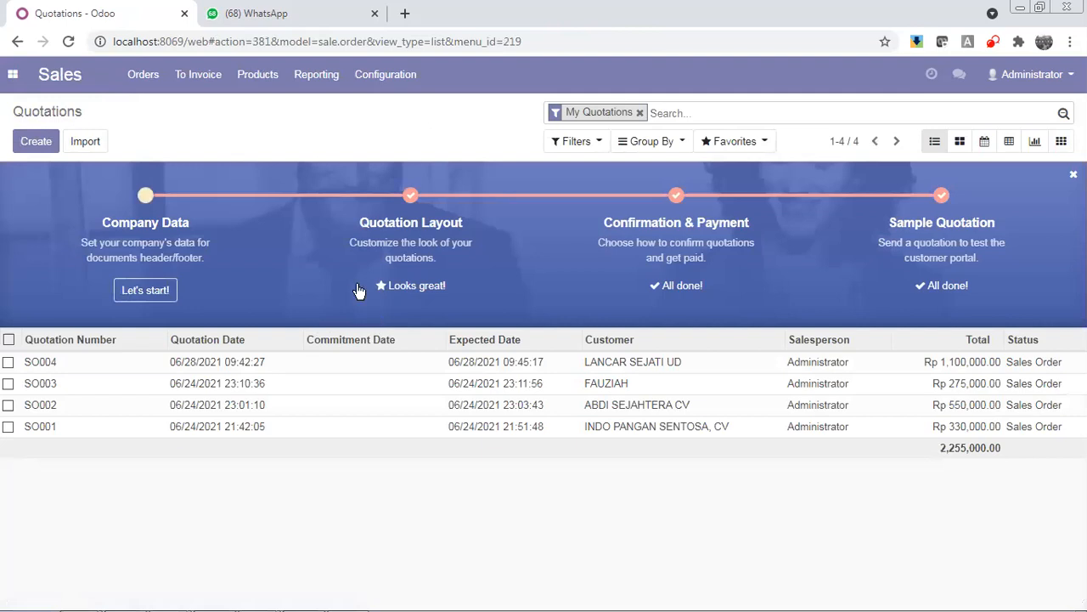
{"action": "left_click", "coordinate": [13, 74]}
{"action": "left_click", "coordinate": [41, 208]}
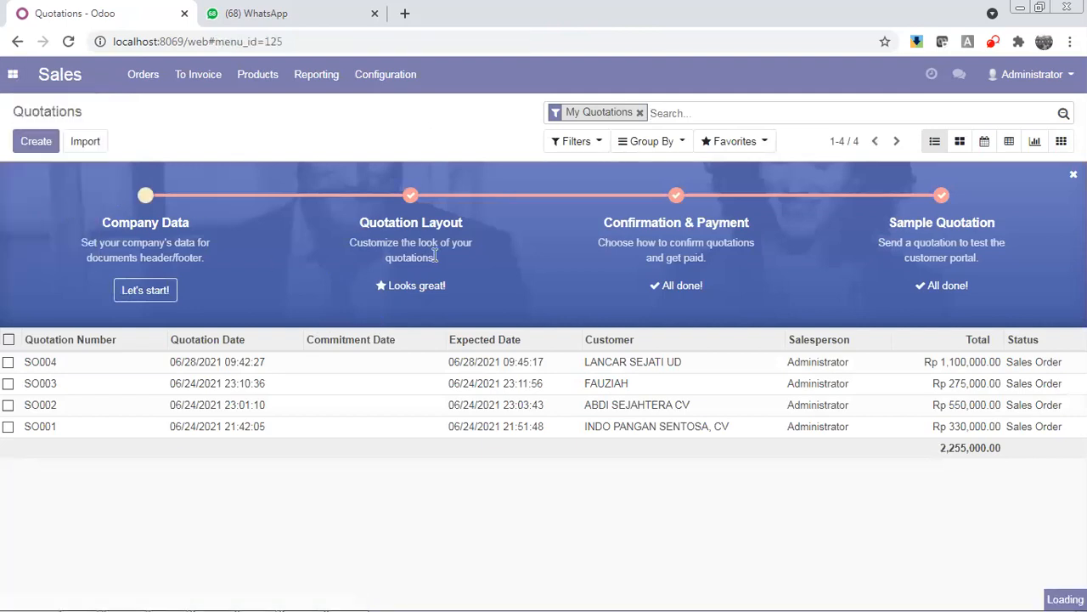
{"action": "scroll", "coordinate": [301, 340], "scroll_direction": "down", "scroll_amount": 2}
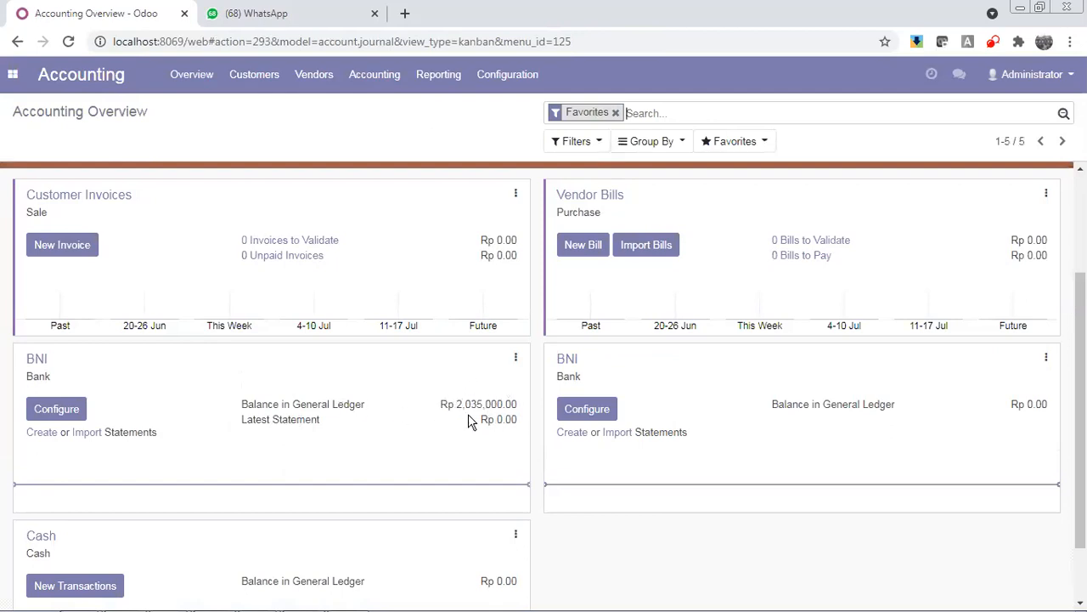
{"action": "scroll", "coordinate": [403, 369], "scroll_direction": "down", "scroll_amount": 1}
{"action": "scroll", "coordinate": [473, 388], "scroll_direction": "up", "scroll_amount": 2}
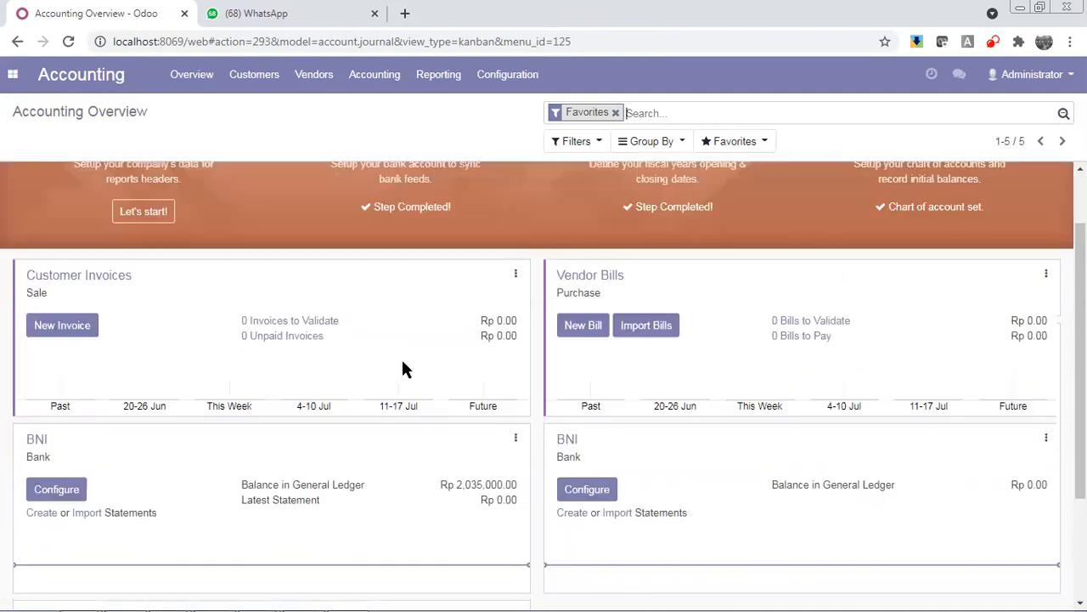
{"action": "scroll", "coordinate": [479, 388], "scroll_direction": "up", "scroll_amount": 1}
{"action": "scroll", "coordinate": [475, 387], "scroll_direction": "down", "scroll_amount": 2}
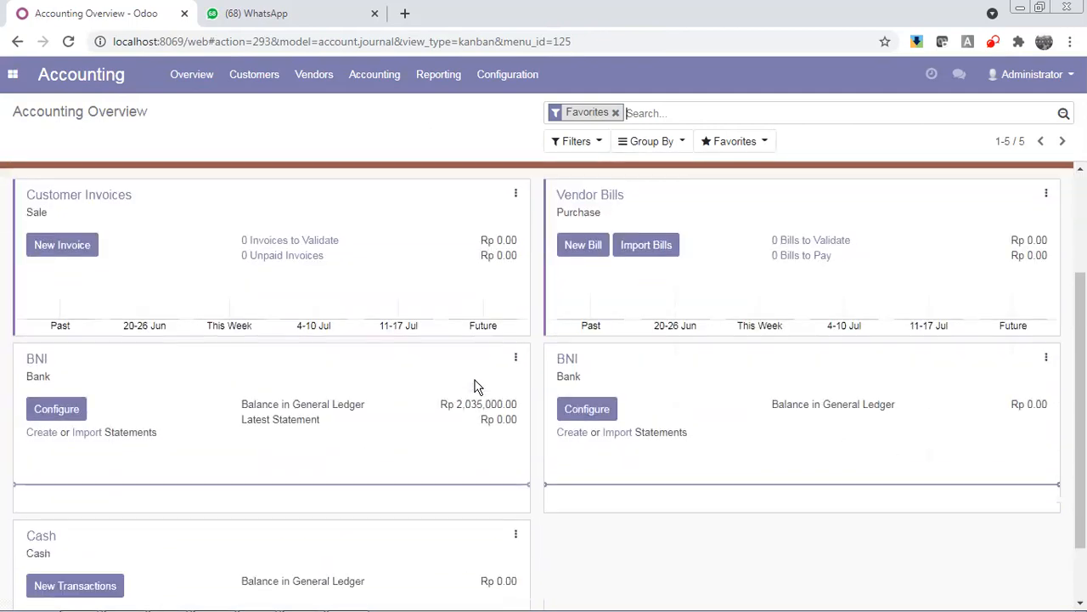
{"action": "scroll", "coordinate": [440, 388], "scroll_direction": "down", "scroll_amount": 1}
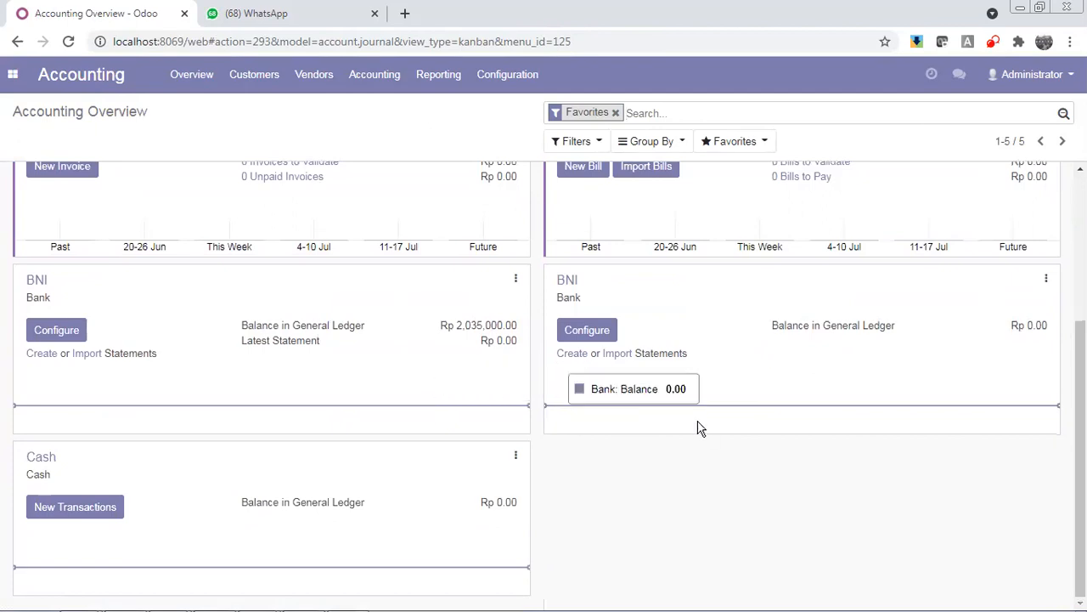
{"action": "scroll", "coordinate": [697, 431], "scroll_direction": "up", "scroll_amount": 2}
{"action": "scroll", "coordinate": [693, 433], "scroll_direction": "up", "scroll_amount": 1}
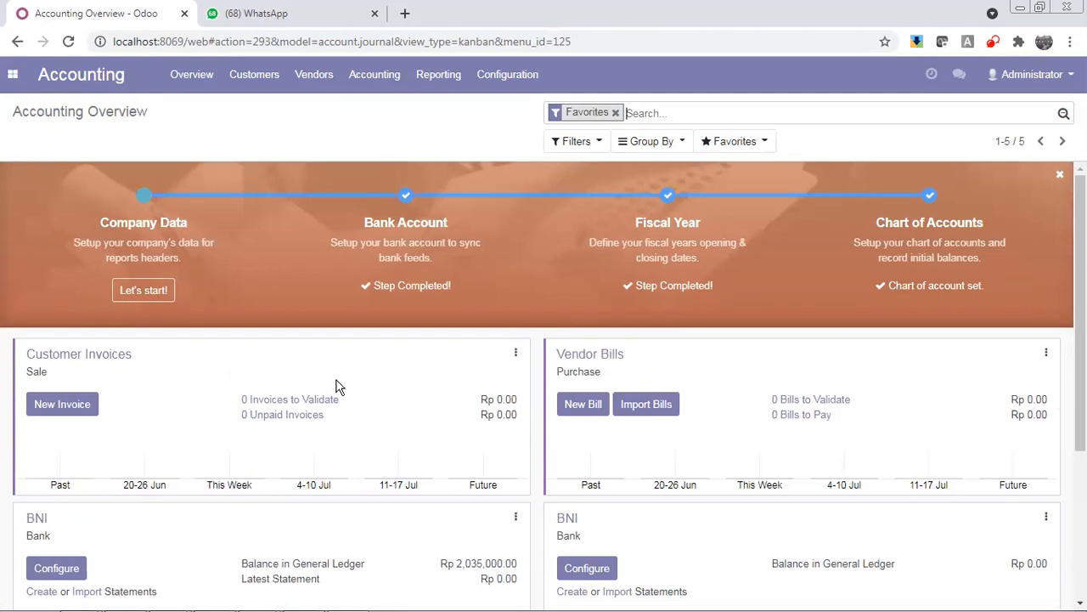
{"action": "left_click", "coordinate": [13, 81]}
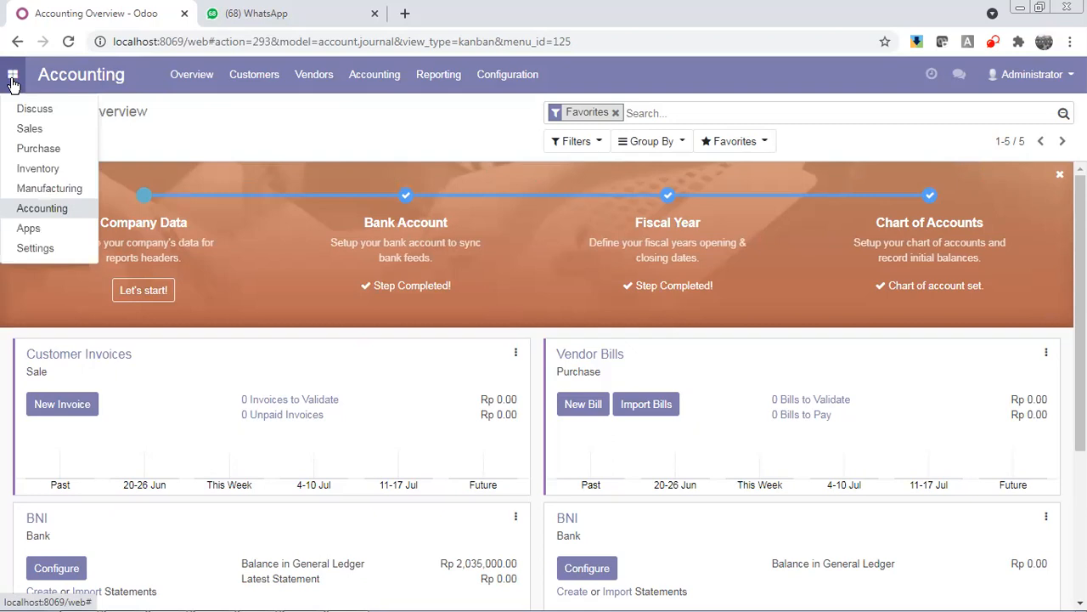
{"action": "left_click", "coordinate": [324, 136]}
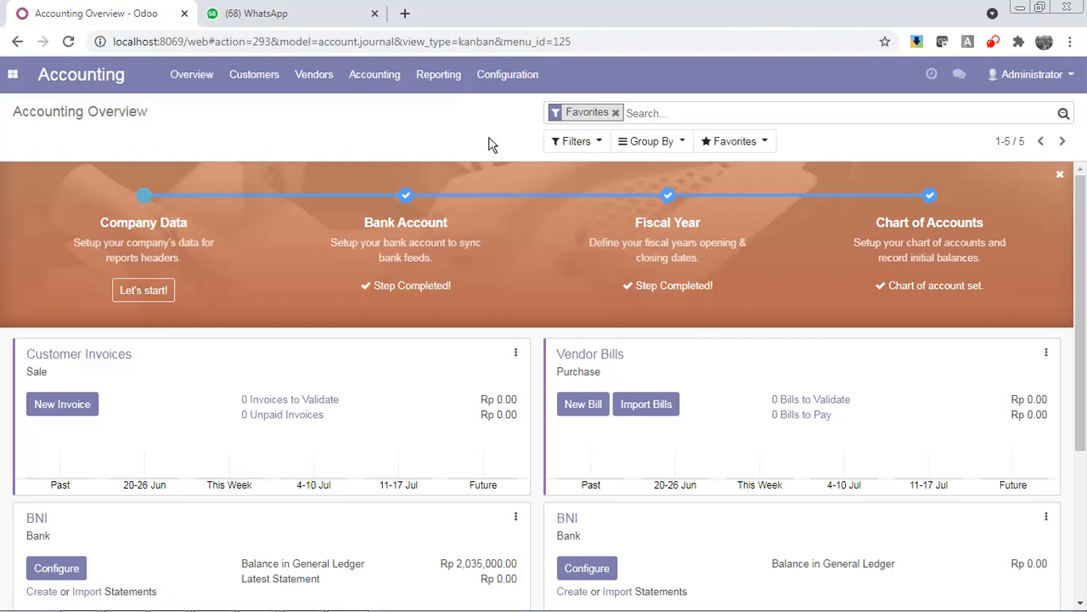
Switch to the Sales module and open its list of quotations
{"action": "left_click", "coordinate": [11, 76]}
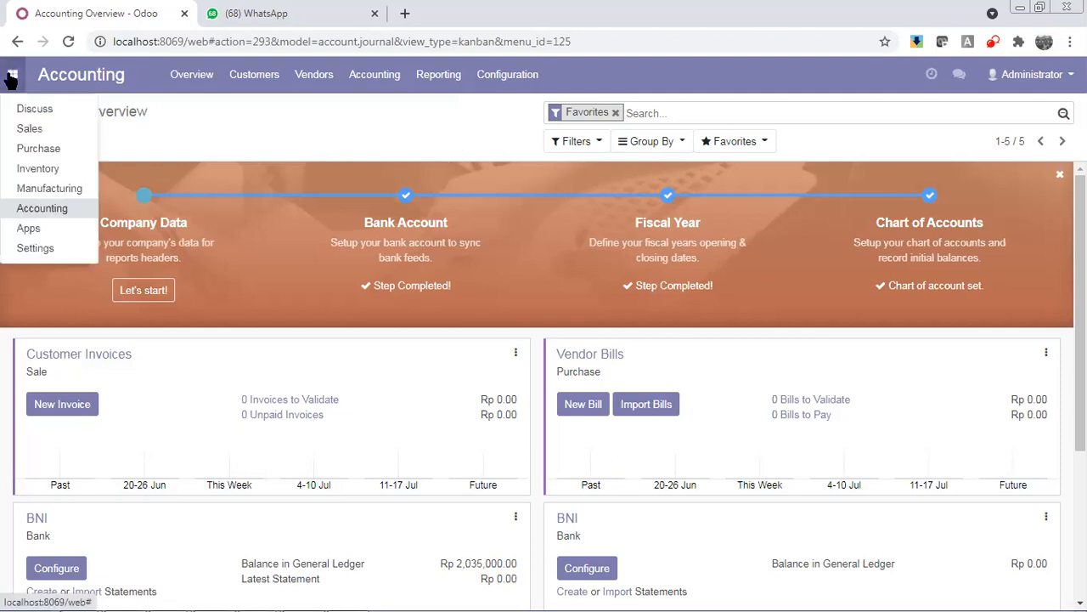
{"action": "left_click", "coordinate": [29, 128]}
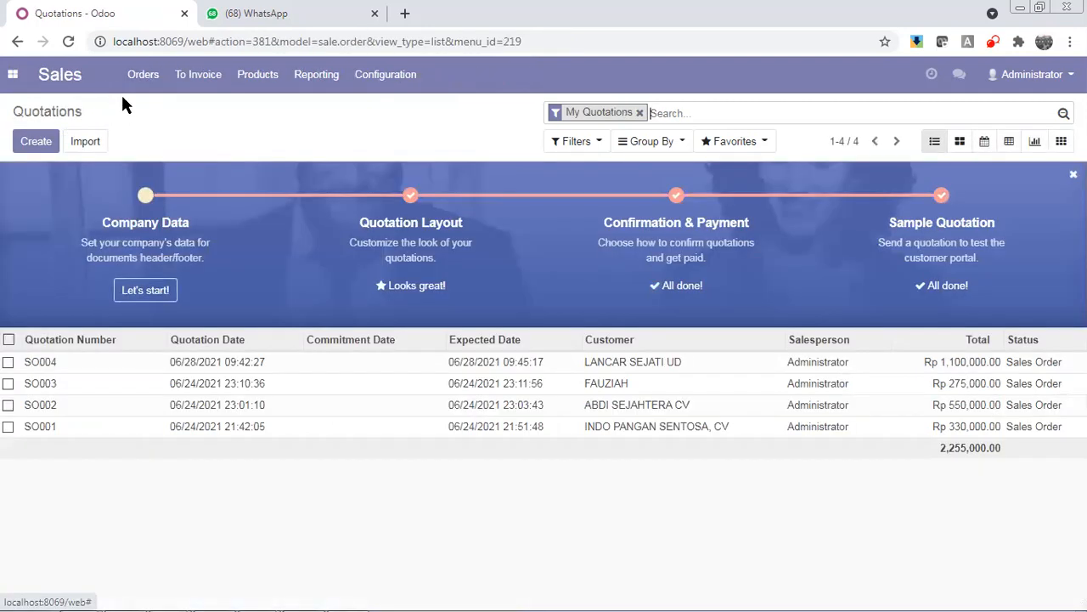
{"action": "left_click", "coordinate": [142, 76]}
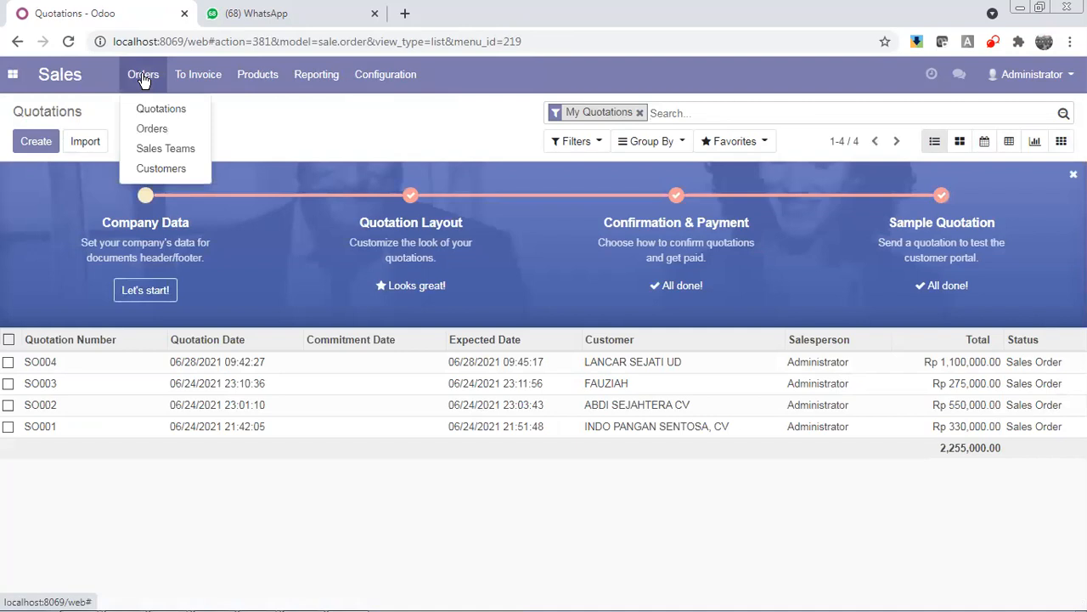
{"action": "left_click", "coordinate": [375, 99]}
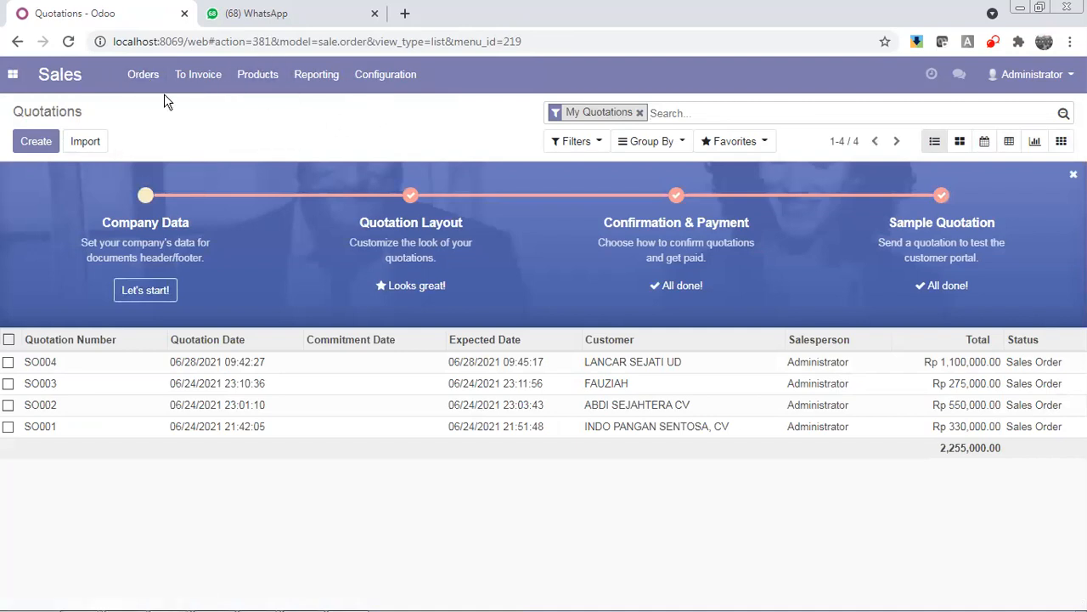
{"action": "left_click", "coordinate": [145, 81]}
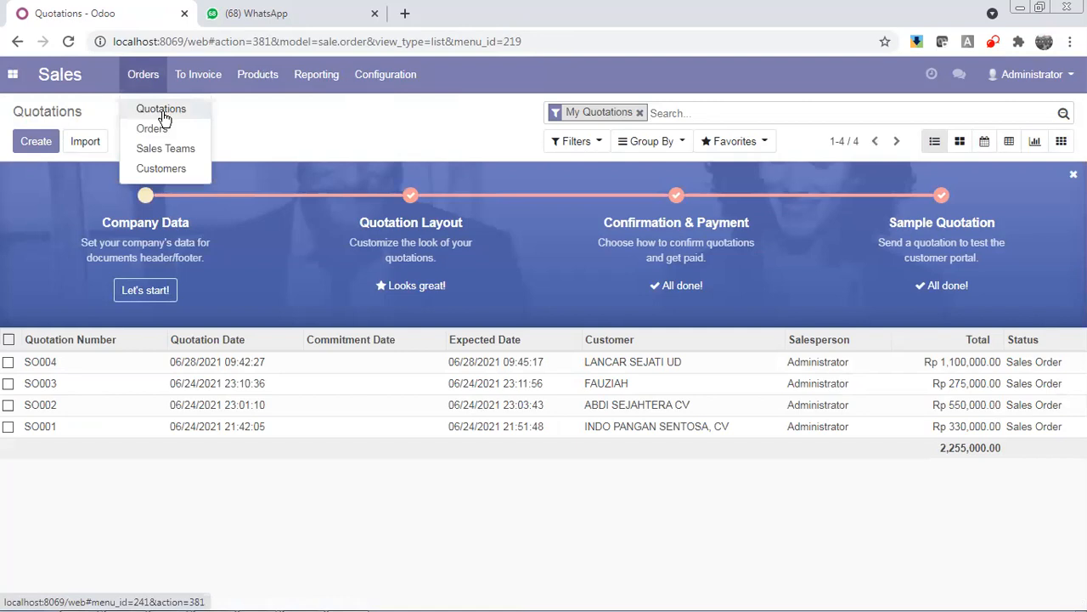
{"action": "left_click", "coordinate": [164, 116]}
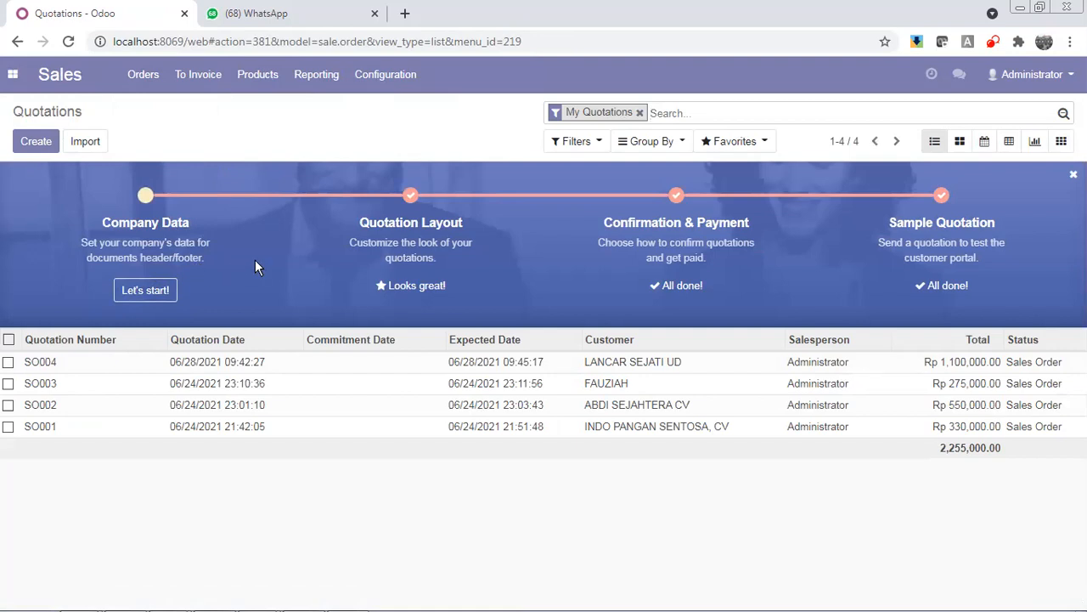
Create a new quotation and choose LUCKY, CV from the full customer list as its customer
{"action": "left_click", "coordinate": [36, 141]}
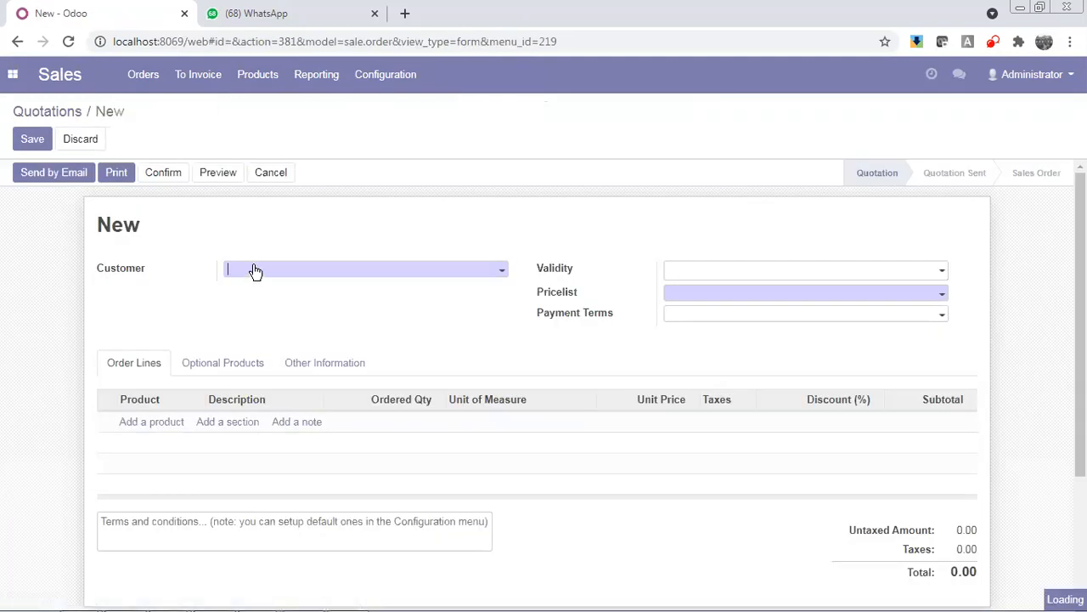
{"action": "left_click", "coordinate": [254, 270]}
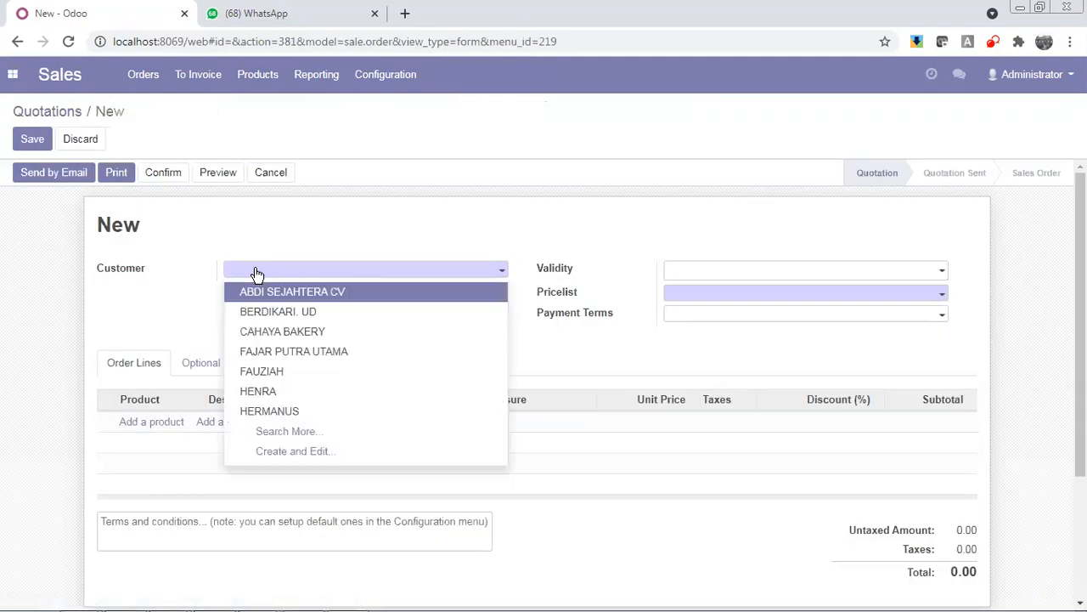
{"action": "left_click", "coordinate": [314, 433]}
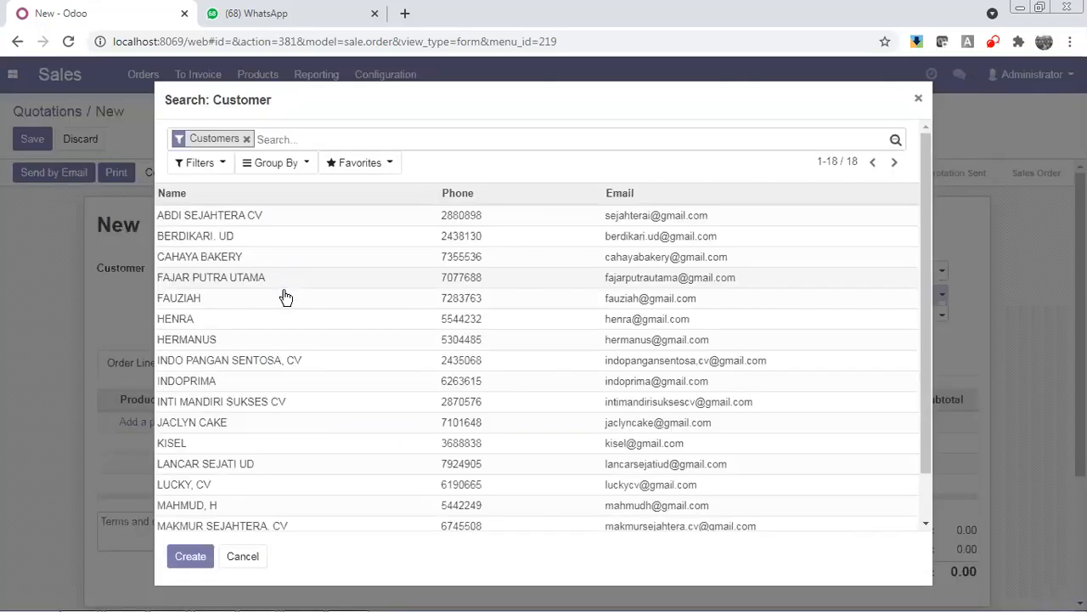
{"action": "scroll", "coordinate": [254, 432], "scroll_direction": "down", "scroll_amount": 2}
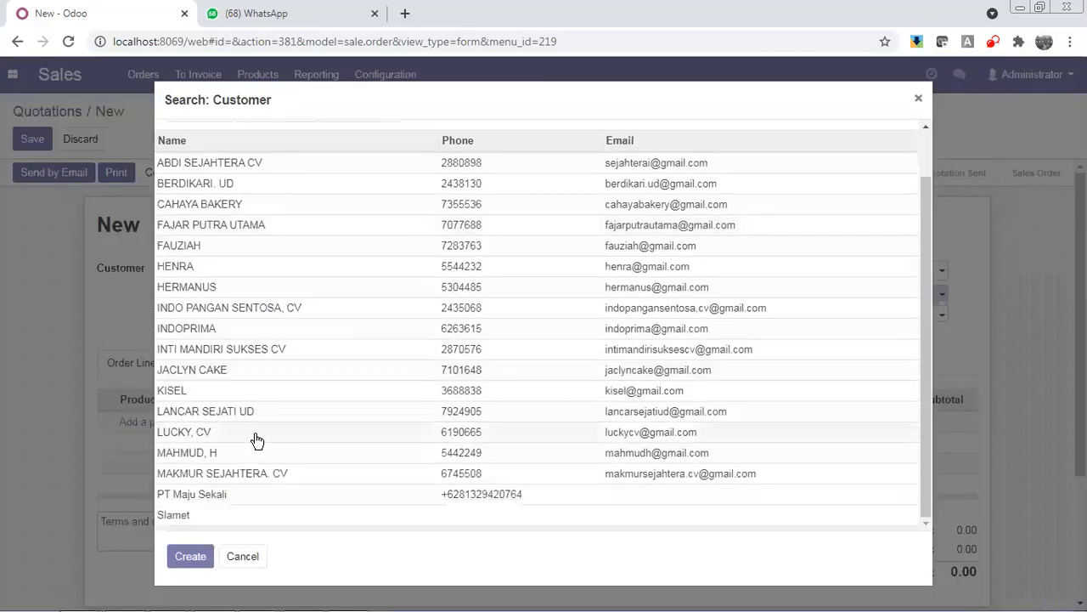
{"action": "left_click", "coordinate": [194, 434]}
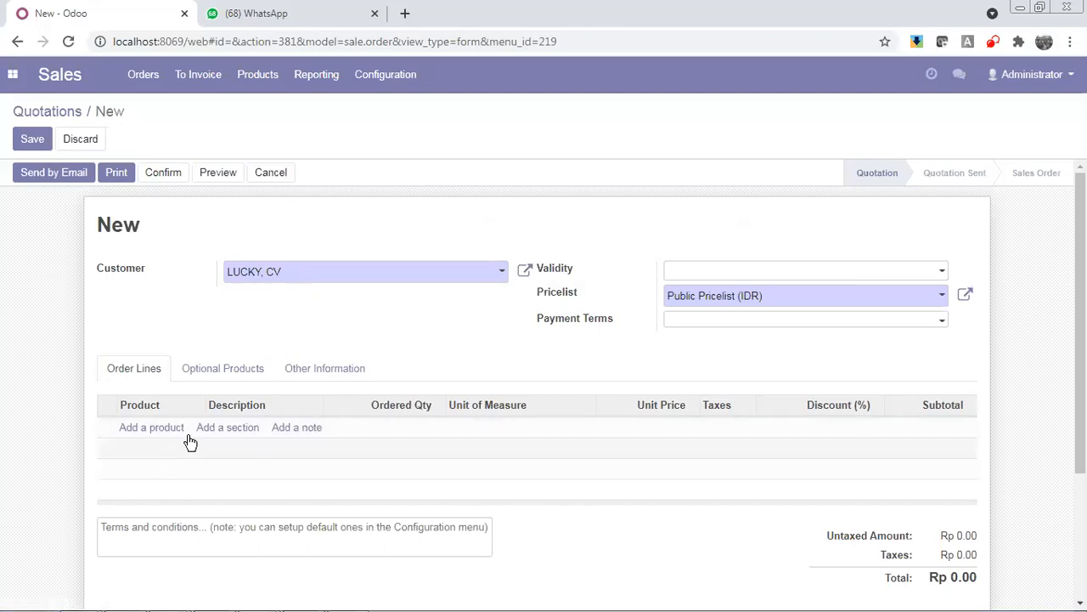
Set the quotation's validity date to 06/30/2021 and its payment terms to Immediate Payment
{"action": "left_click", "coordinate": [714, 273]}
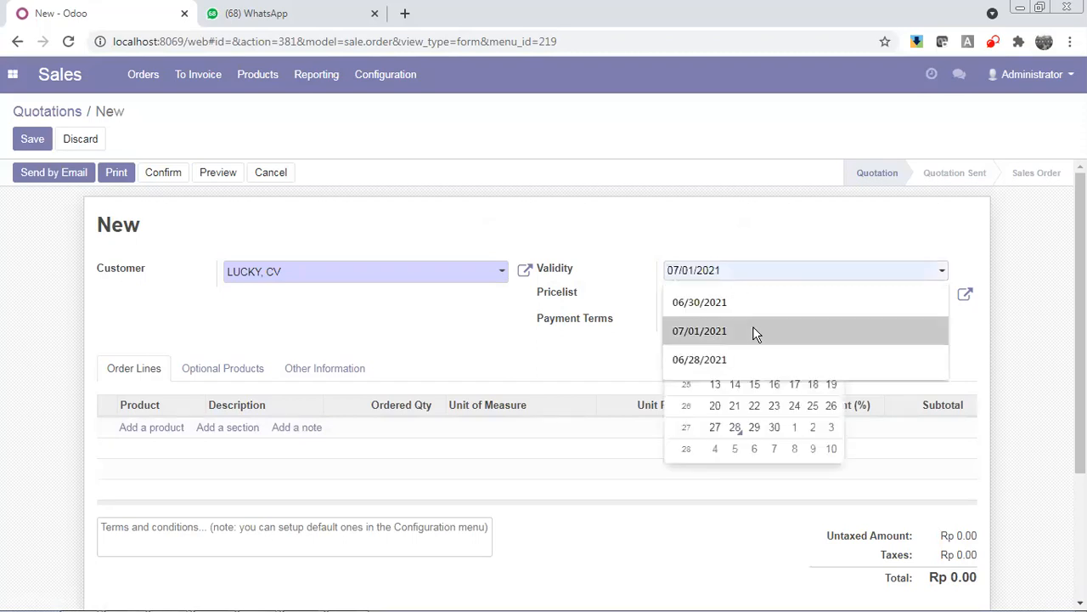
{"action": "left_click", "coordinate": [776, 432]}
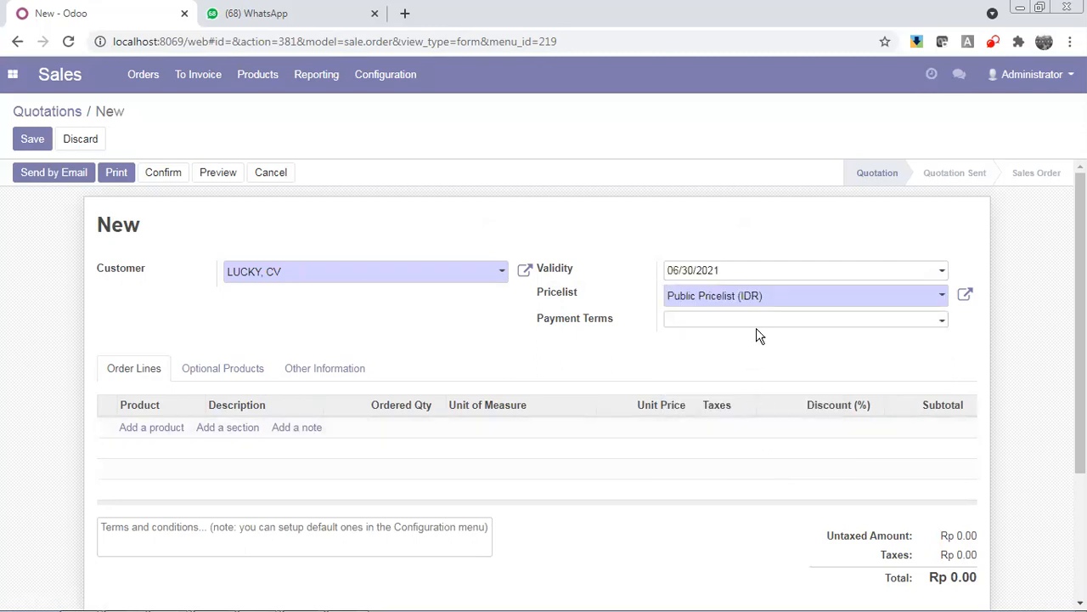
{"action": "left_click", "coordinate": [759, 321]}
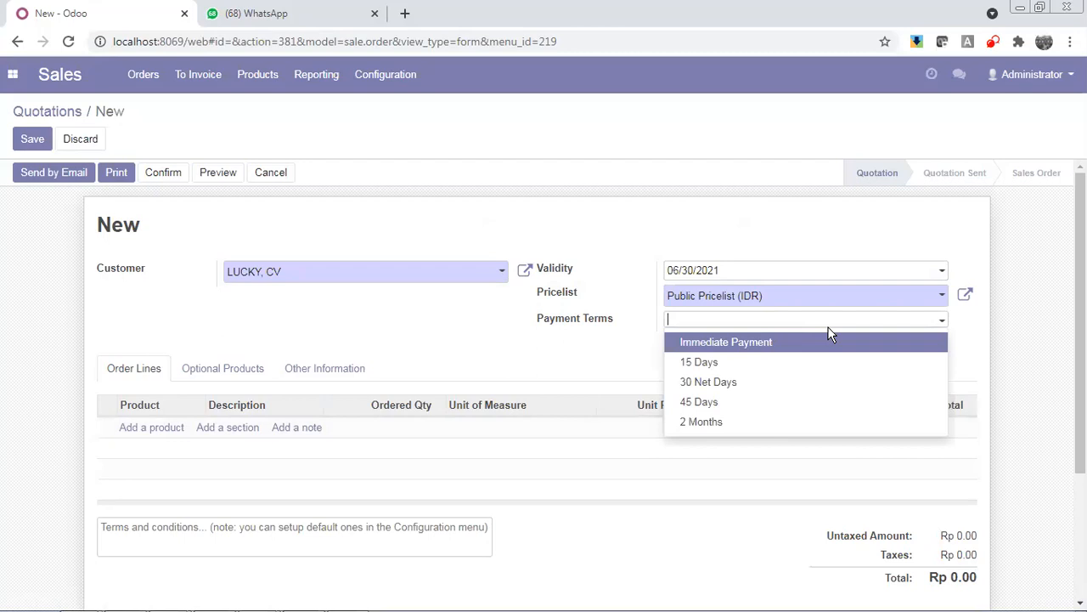
{"action": "left_click", "coordinate": [739, 344]}
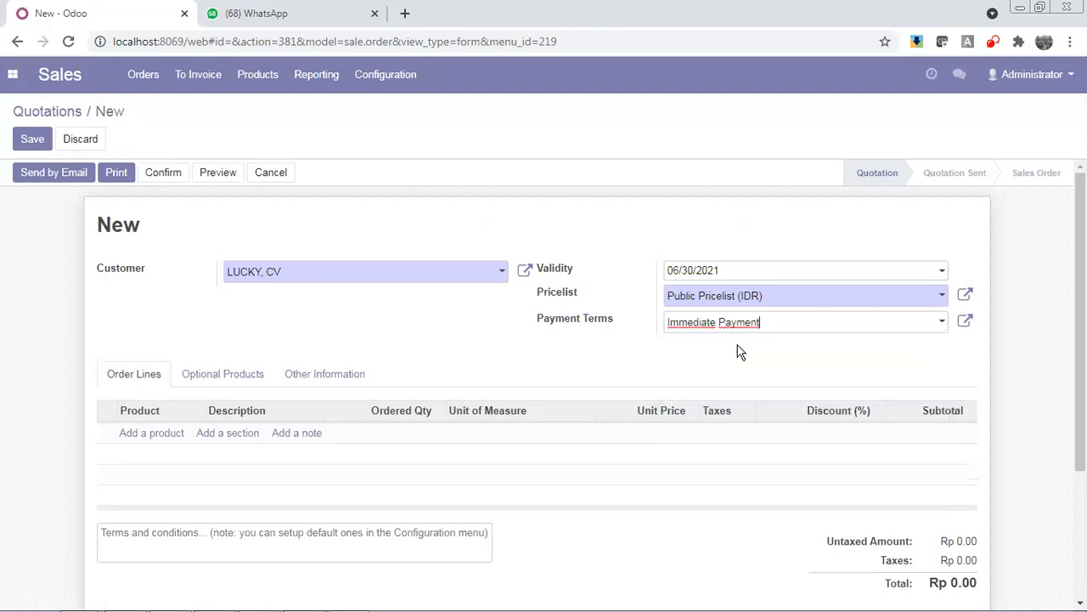
Add an order line for product [BJ-0003] Temulawak Botol with an ordered quantity of 10
{"action": "left_click", "coordinate": [173, 436]}
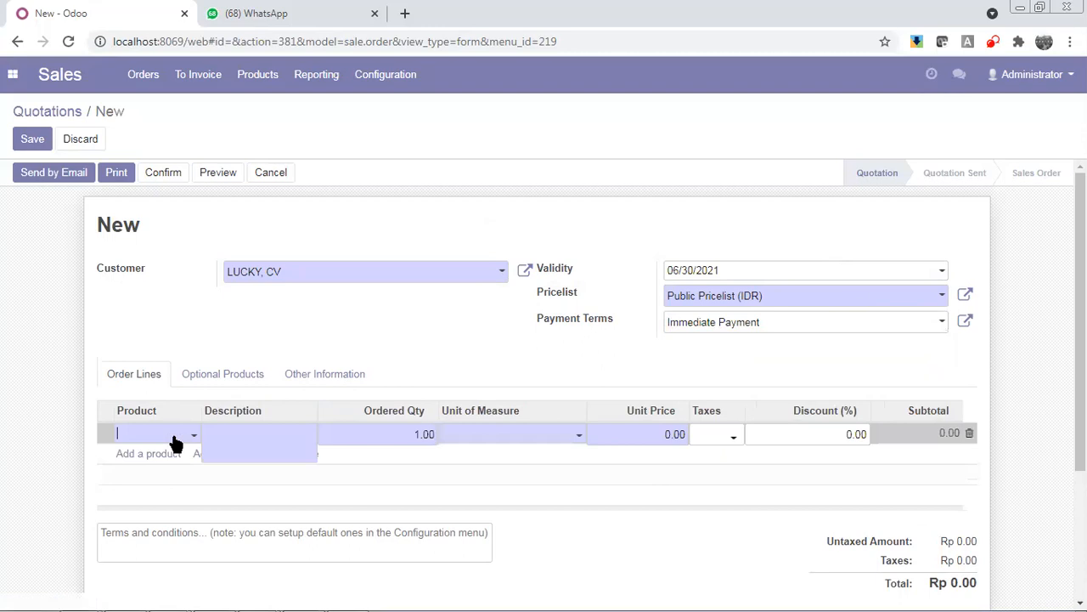
{"action": "type", "text": "BJ"}
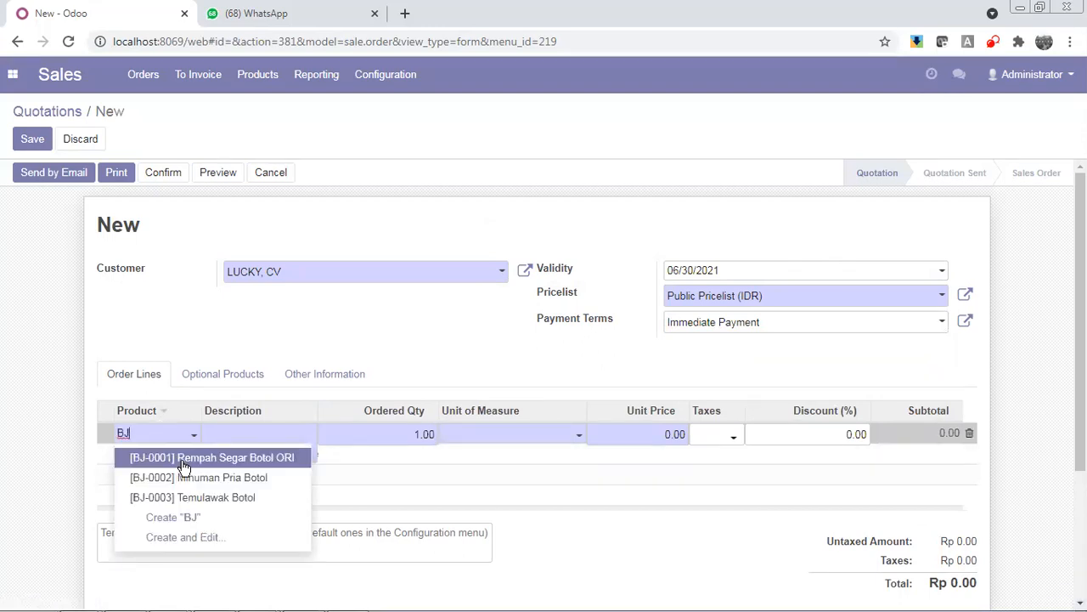
{"action": "left_click", "coordinate": [210, 499]}
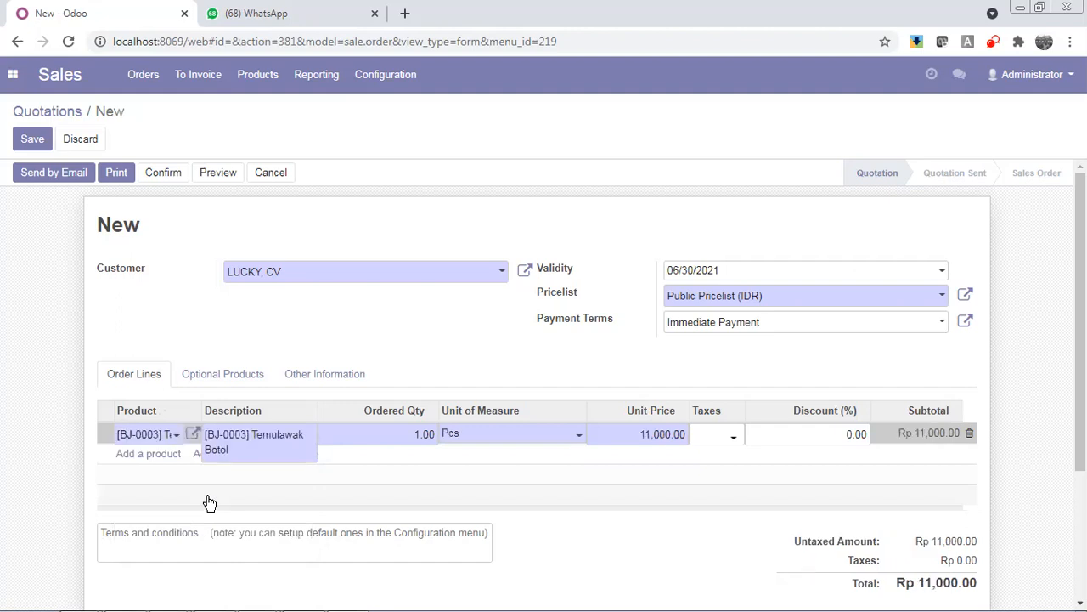
{"action": "left_click", "coordinate": [409, 436]}
{"action": "type", "text": "10"}
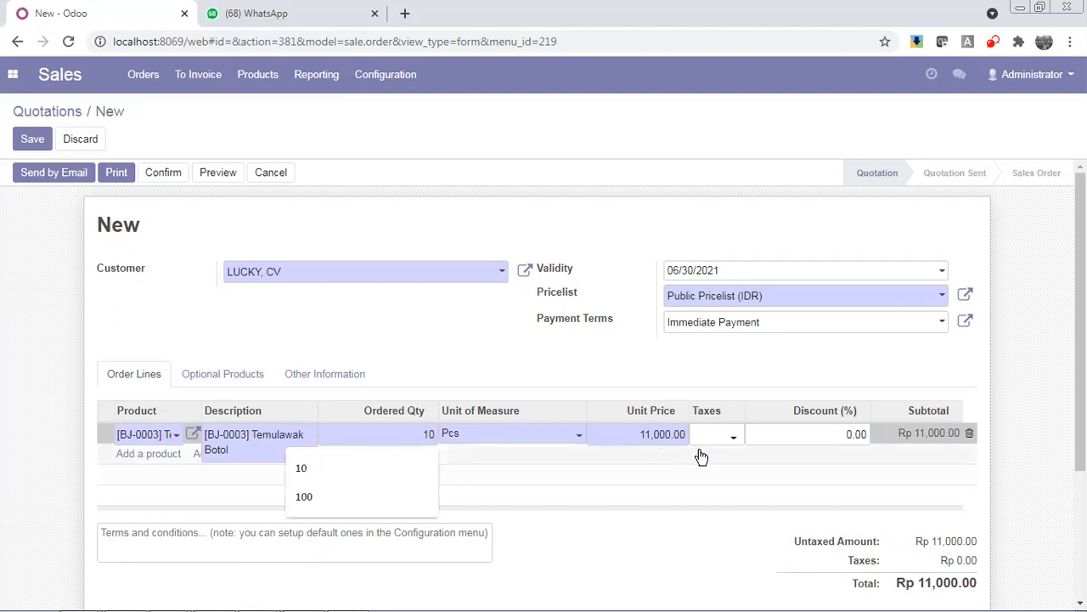
{"action": "left_click", "coordinate": [703, 372]}
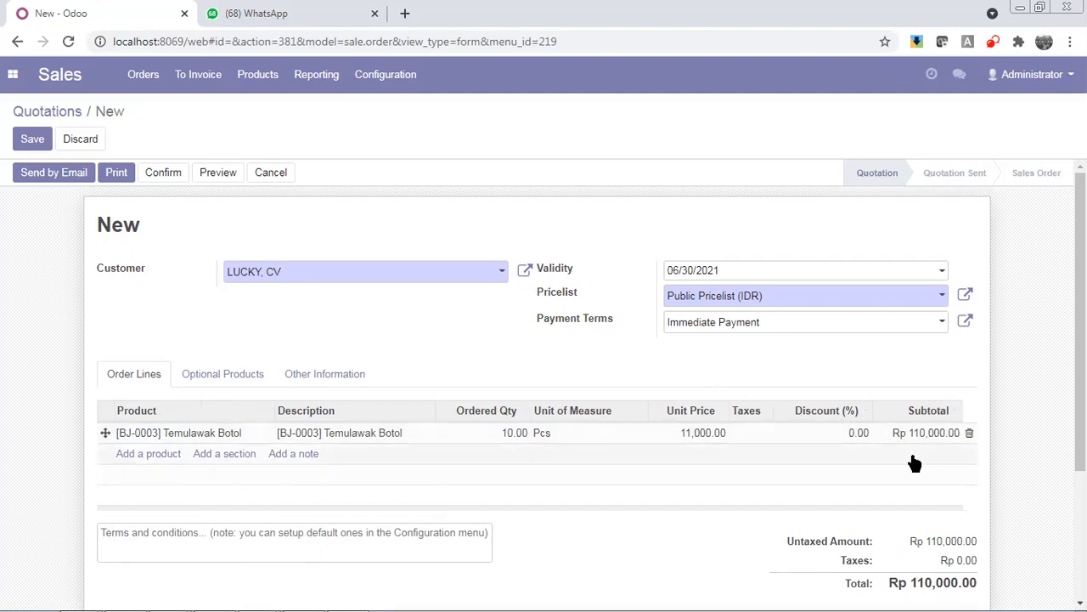
Save the new quotation for LUCKY, CV and confirm it as a sales order
{"action": "scroll", "coordinate": [898, 465], "scroll_direction": "down", "scroll_amount": 2}
{"action": "scroll", "coordinate": [898, 458], "scroll_direction": "up", "scroll_amount": 2}
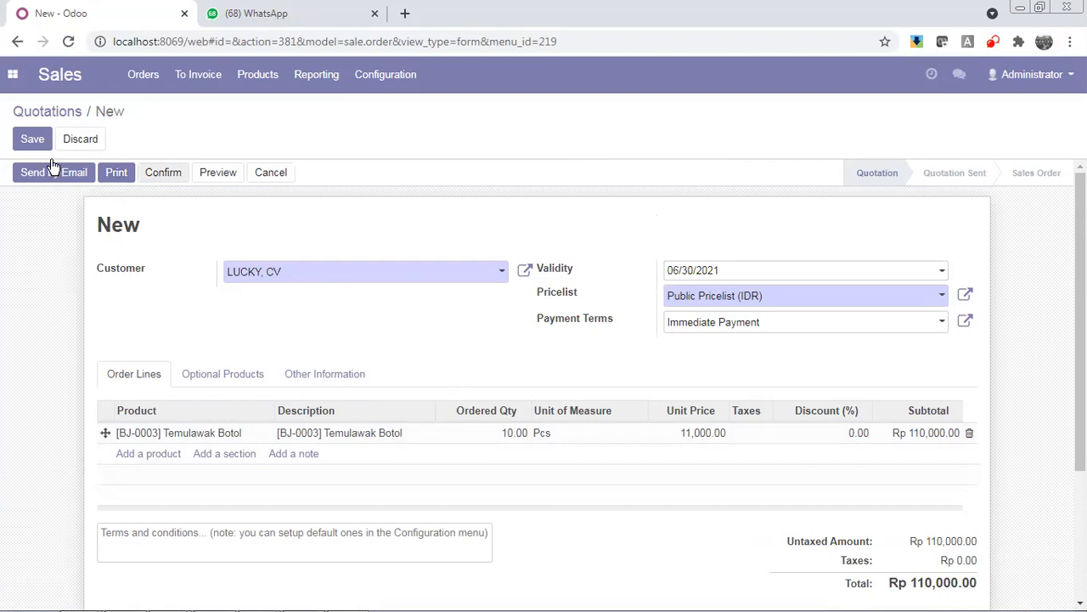
{"action": "left_click", "coordinate": [32, 142]}
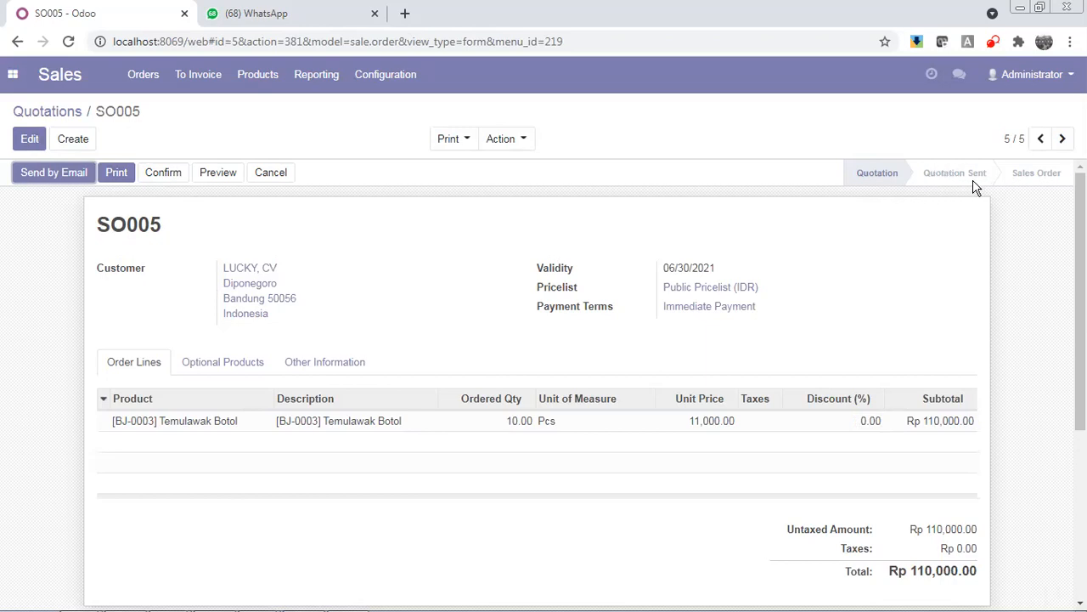
{"action": "left_click", "coordinate": [168, 174]}
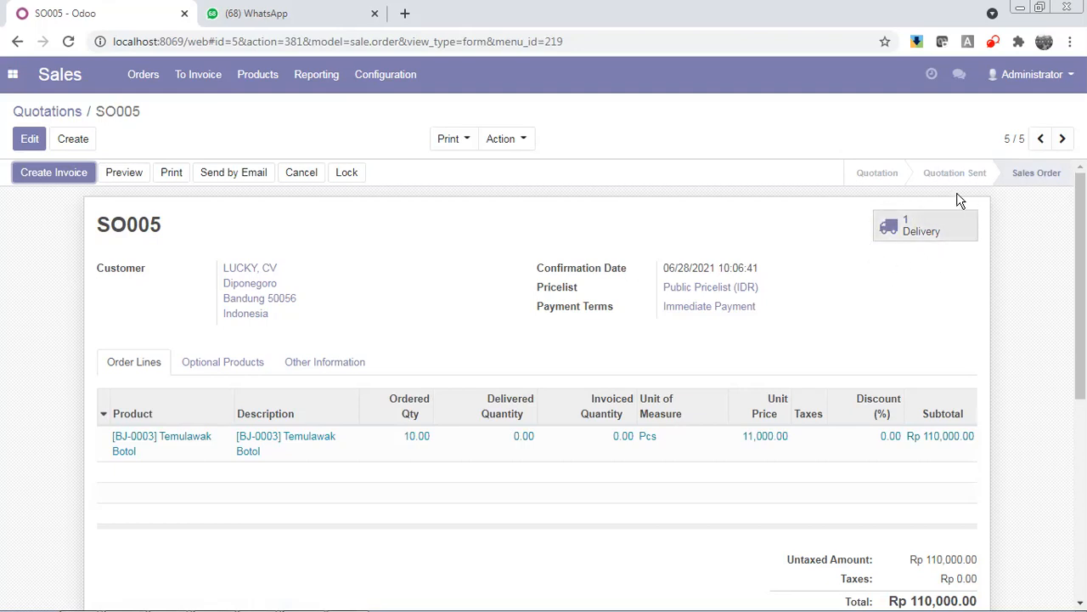
Open the ready delivery order for LUCKY, CV from the Inventory app's delivery orders to process
{"action": "left_click", "coordinate": [13, 75]}
{"action": "left_click", "coordinate": [26, 167]}
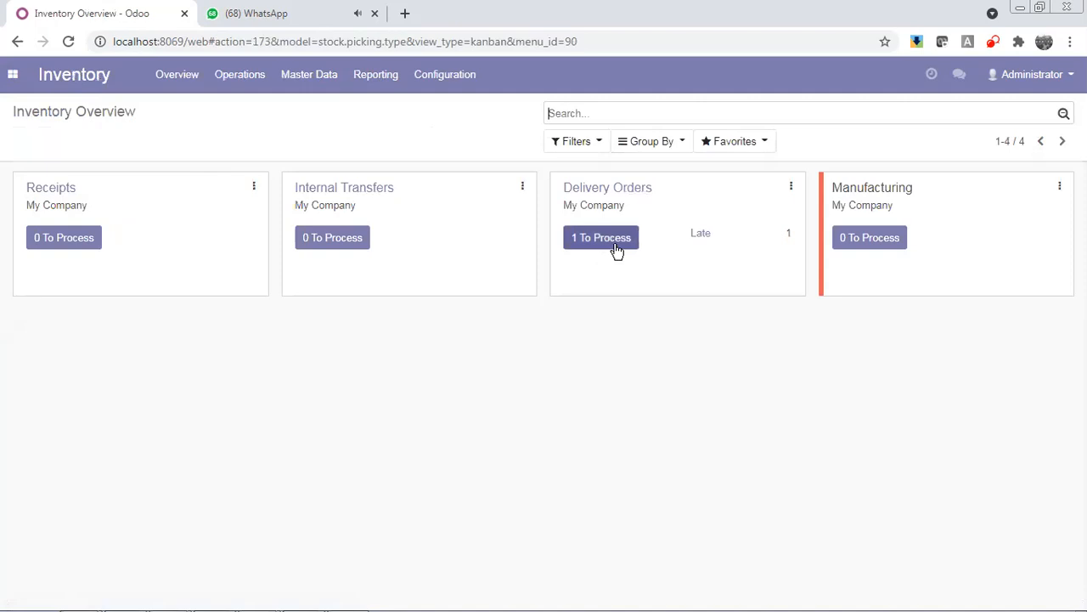
{"action": "left_click", "coordinate": [608, 244]}
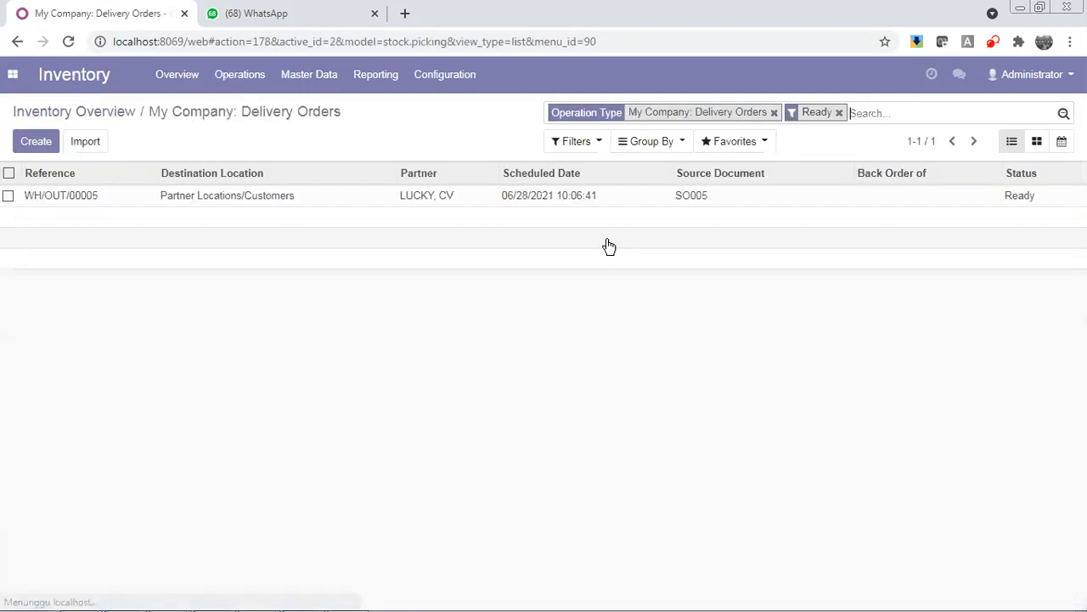
{"action": "left_click", "coordinate": [91, 203]}
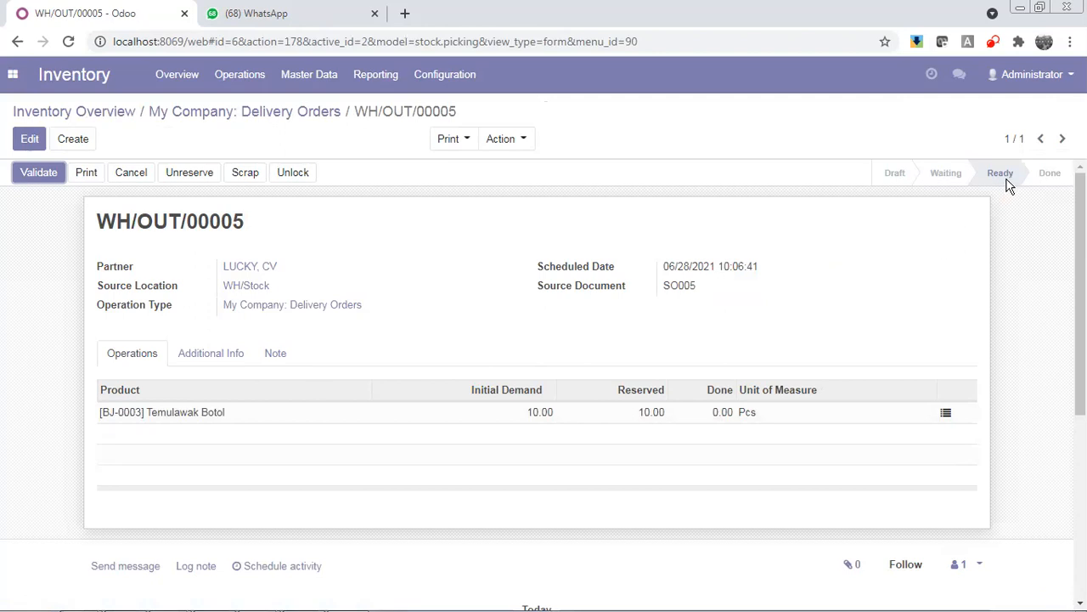
{"action": "left_click", "coordinate": [725, 420]}
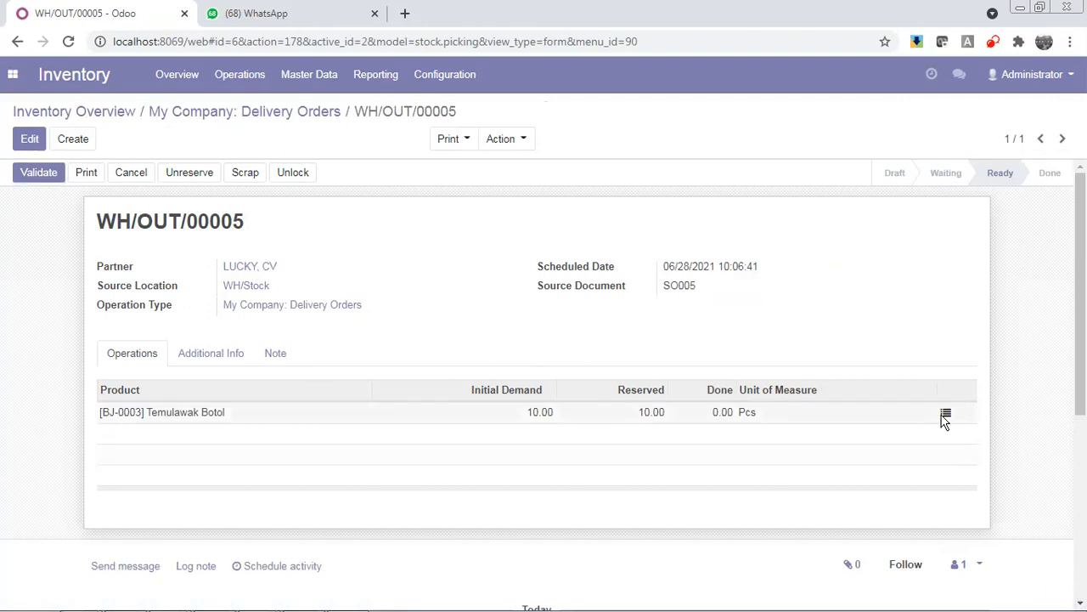
{"action": "left_click", "coordinate": [945, 416]}
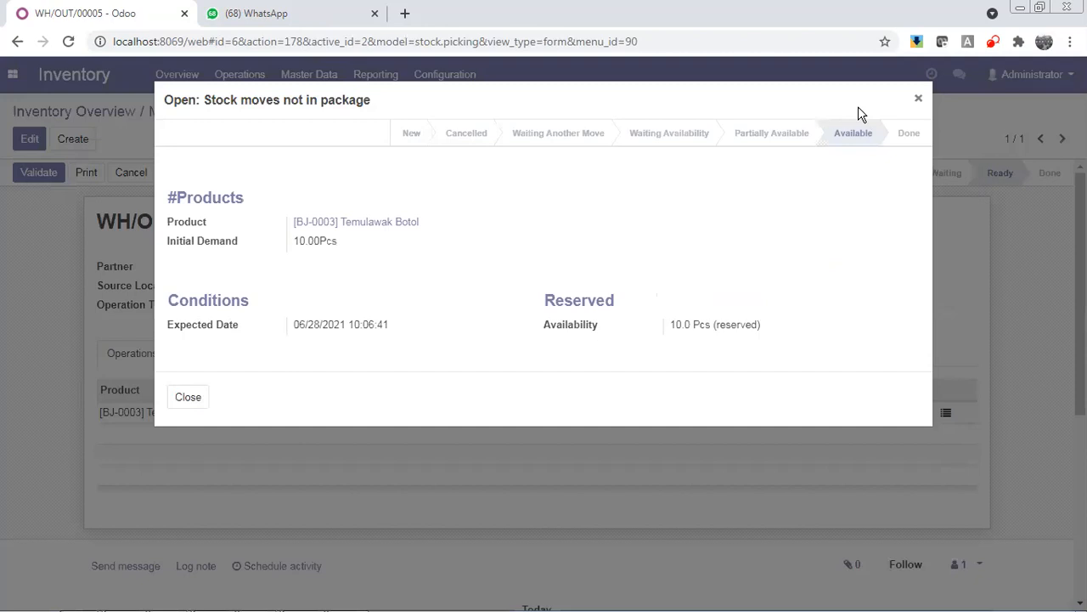
{"action": "left_click", "coordinate": [918, 98]}
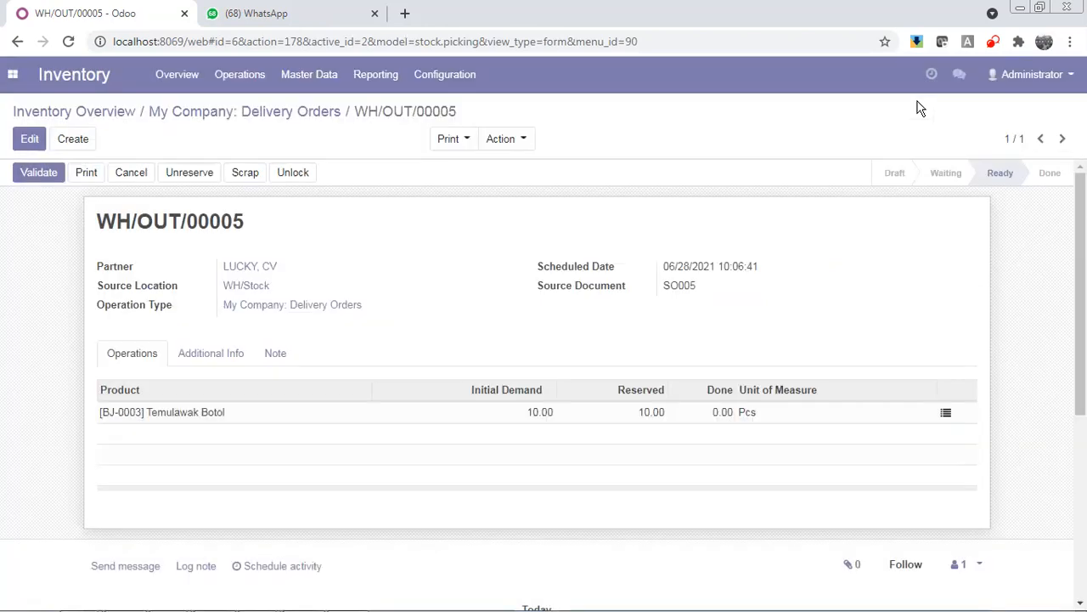
Record a done quantity of 10 for [BJ-0003] Temulawak Botol in the detailed operations and validate the delivery
{"action": "left_click", "coordinate": [945, 415]}
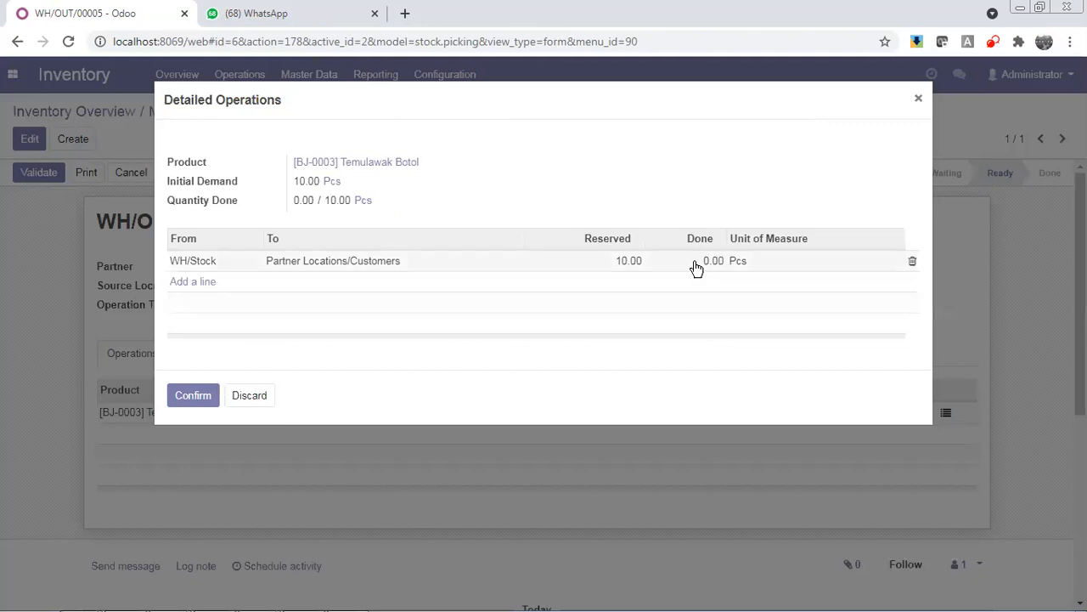
{"action": "left_click", "coordinate": [706, 263]}
{"action": "type", "text": "10"}
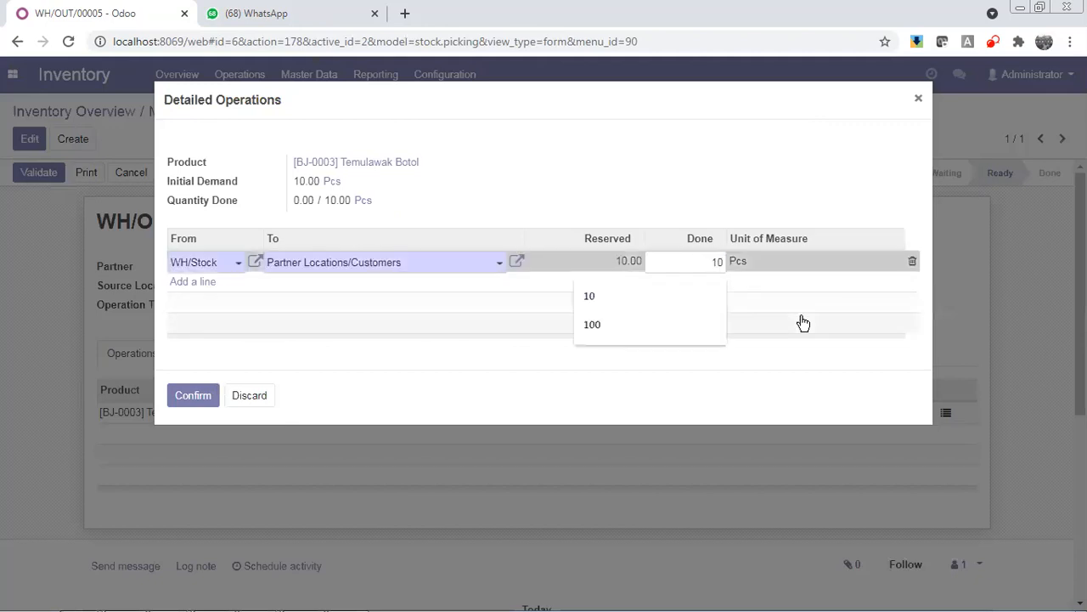
{"action": "left_click", "coordinate": [538, 359]}
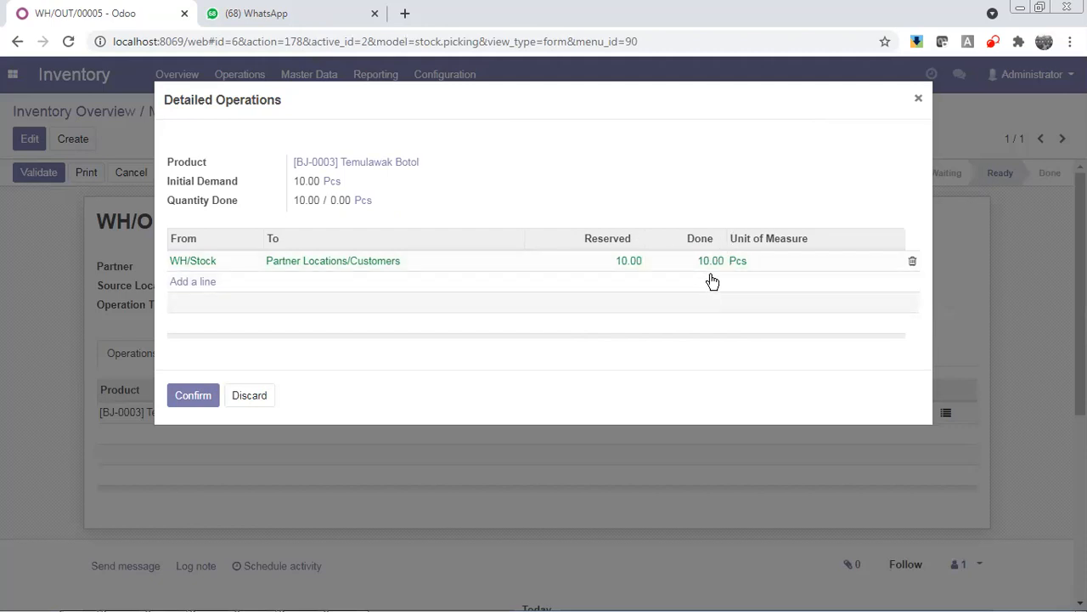
{"action": "left_click", "coordinate": [185, 400]}
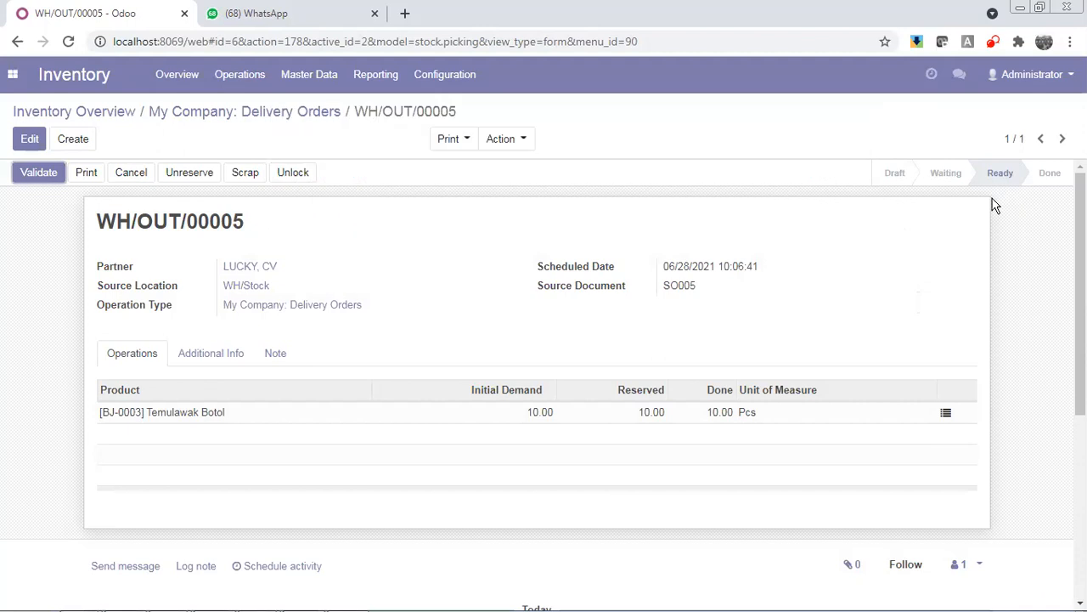
{"action": "left_click", "coordinate": [49, 183]}
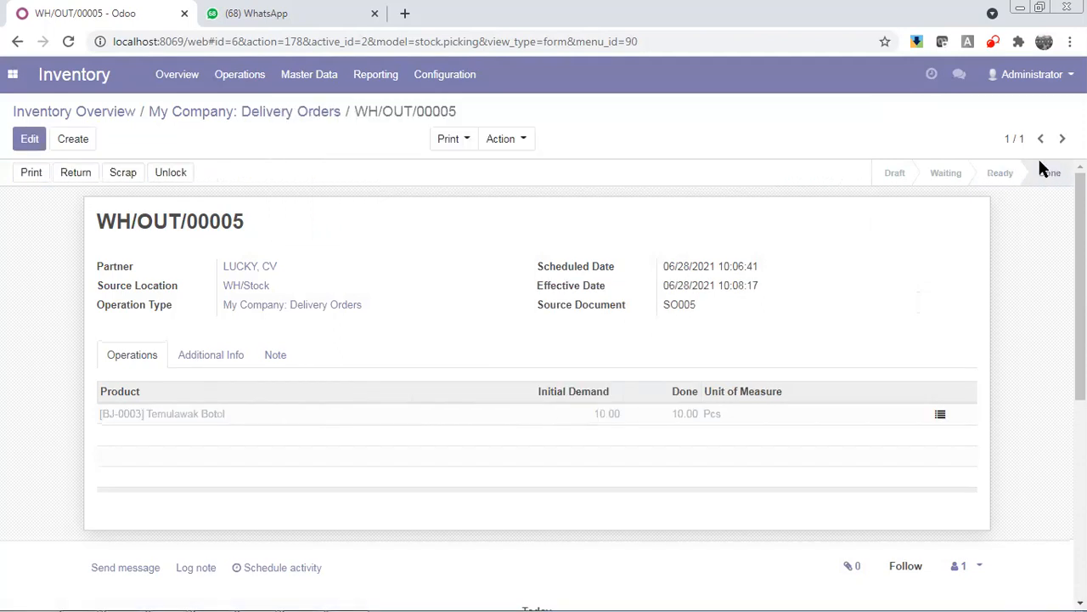
Return to sales order SO005 in Sales and create a draft invoice for its invoiceable lines
{"action": "left_click", "coordinate": [13, 78]}
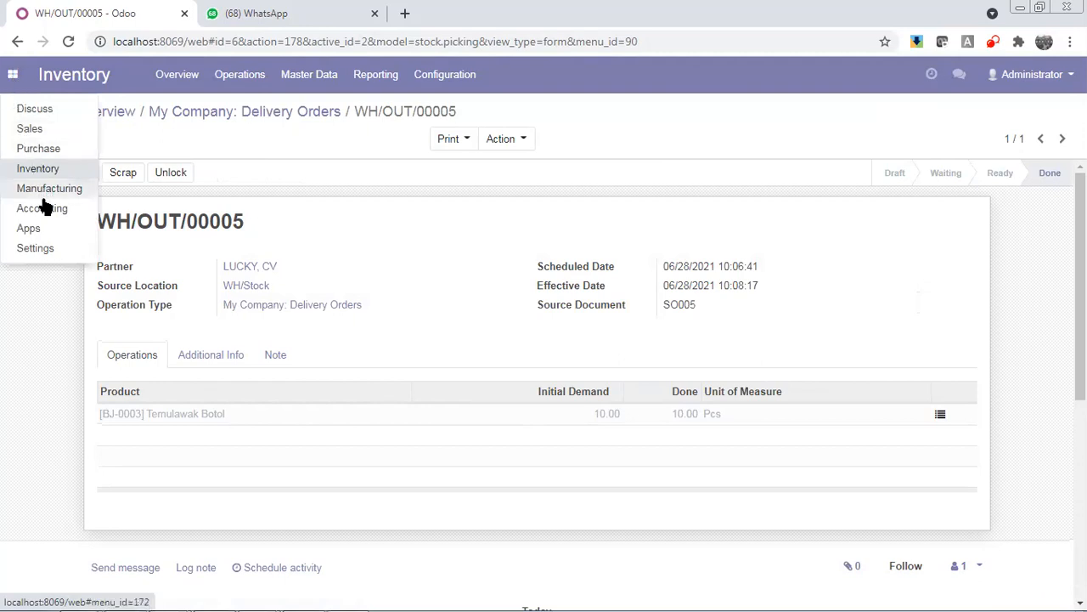
{"action": "left_click", "coordinate": [34, 129]}
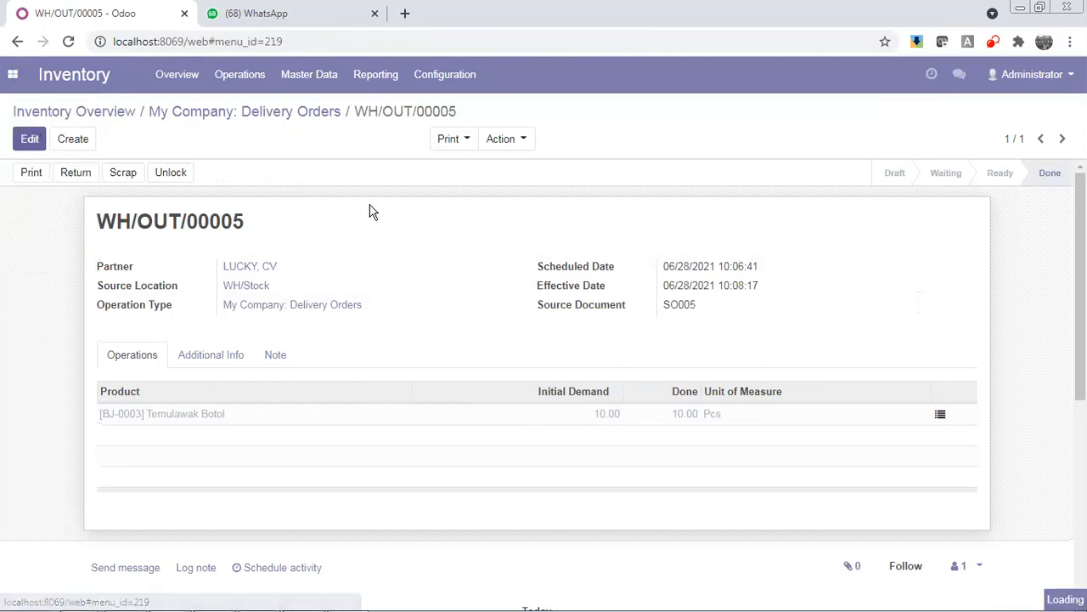
{"action": "left_click", "coordinate": [254, 366]}
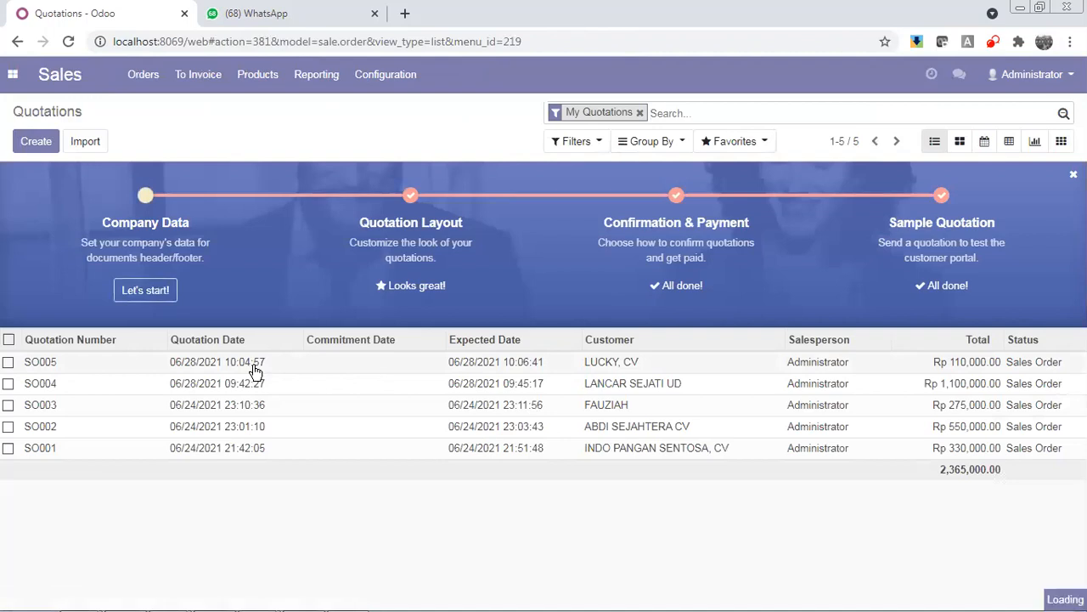
{"action": "scroll", "coordinate": [343, 293], "scroll_direction": "down", "scroll_amount": 1}
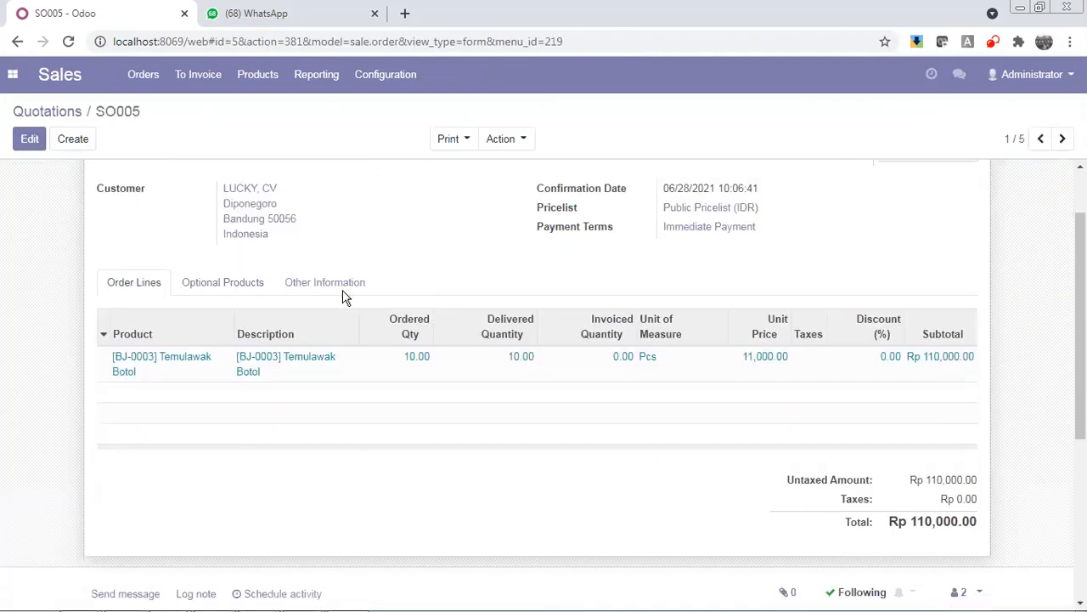
{"action": "scroll", "coordinate": [343, 296], "scroll_direction": "up", "scroll_amount": 1}
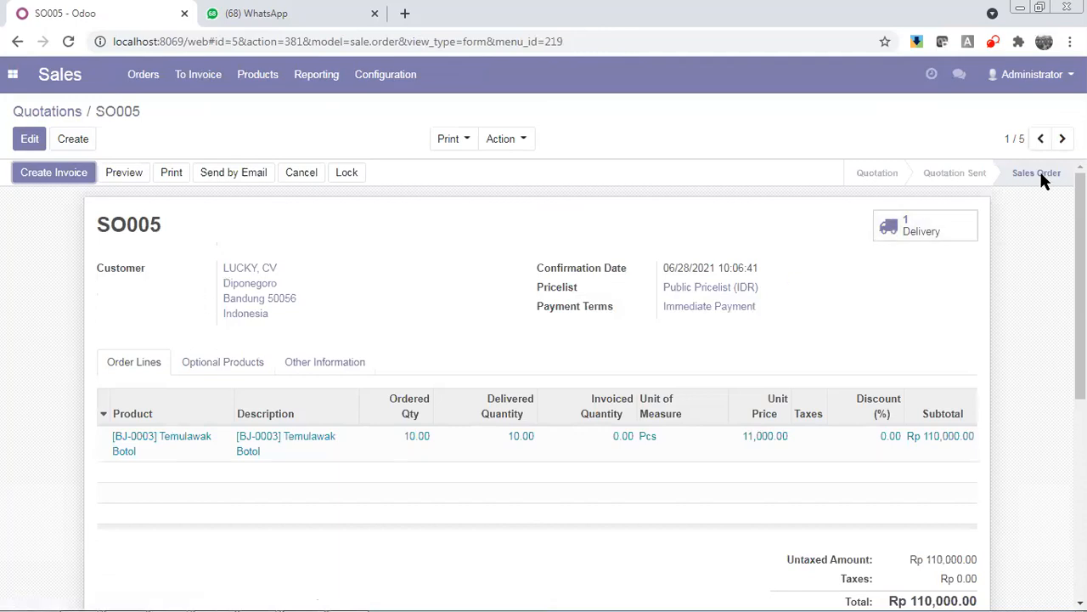
{"action": "left_click", "coordinate": [71, 181]}
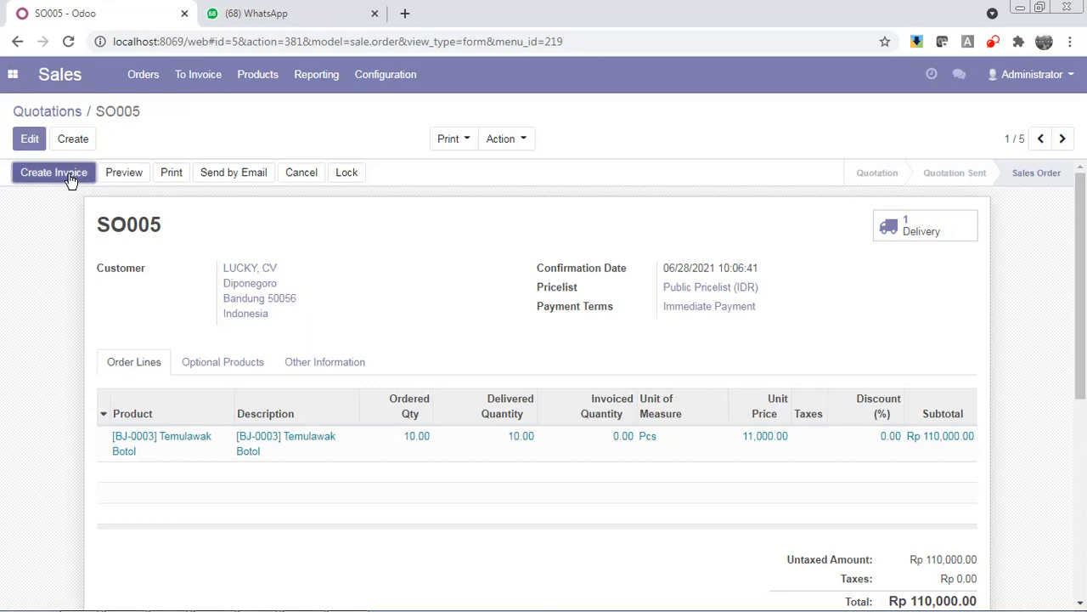
{"action": "left_click", "coordinate": [71, 181]}
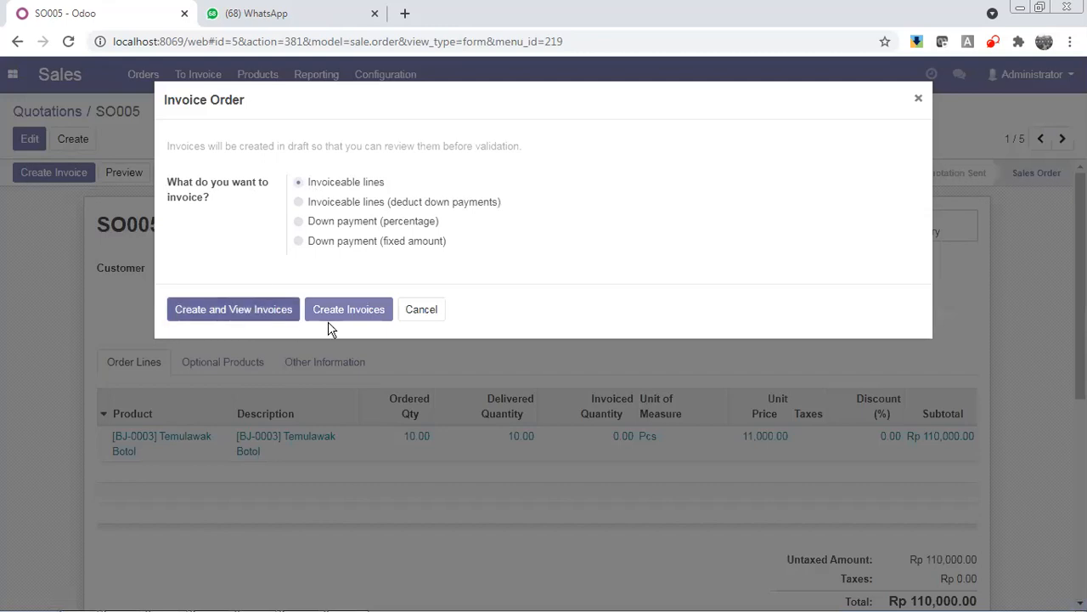
{"action": "left_click", "coordinate": [355, 311]}
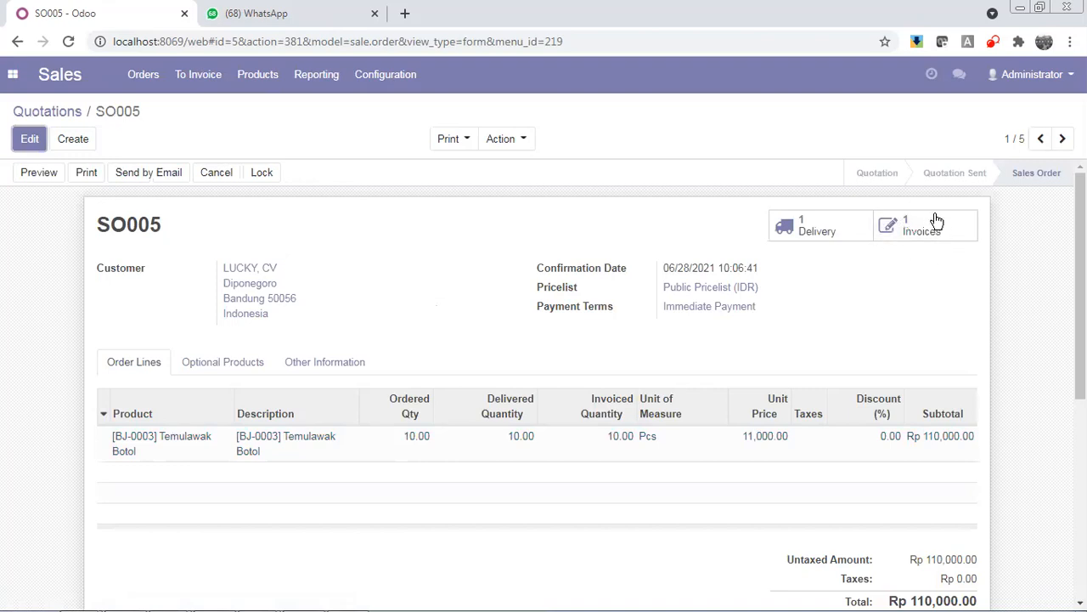
Open the draft customer invoice for LUCKY, CV from the invoices to validate in Accounting and validate it
{"action": "left_click", "coordinate": [13, 78]}
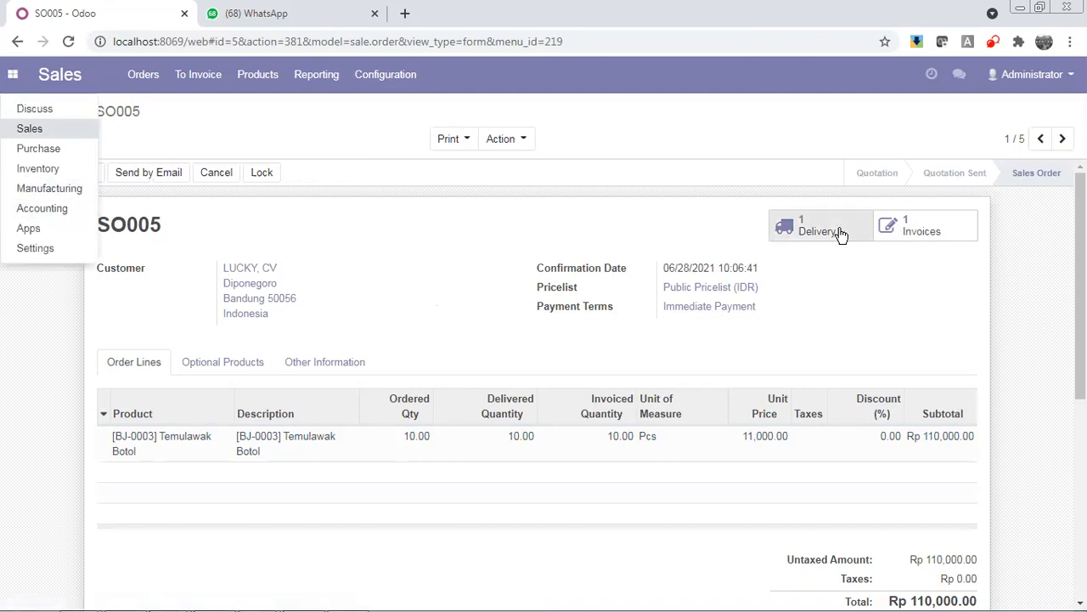
{"action": "left_click", "coordinate": [43, 209]}
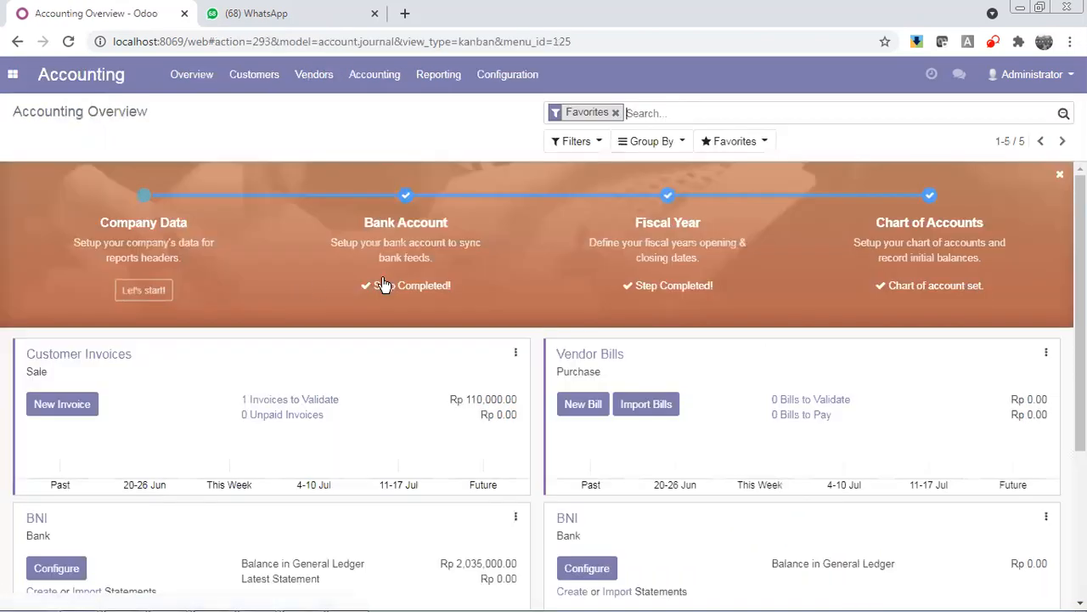
{"action": "scroll", "coordinate": [508, 289], "scroll_direction": "down", "scroll_amount": 1}
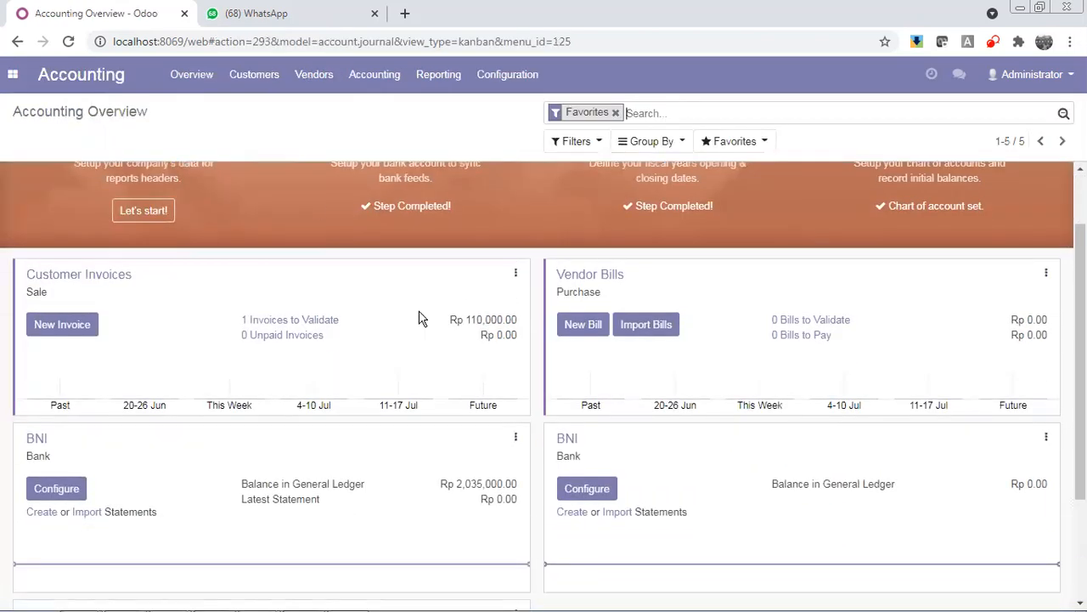
{"action": "left_click", "coordinate": [293, 321]}
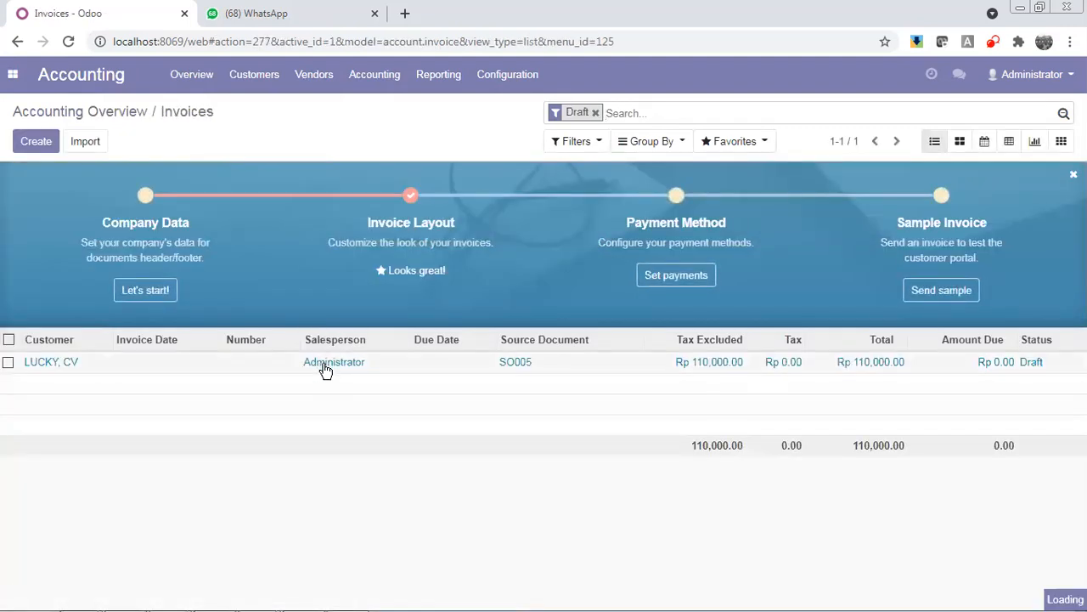
{"action": "left_click", "coordinate": [325, 367]}
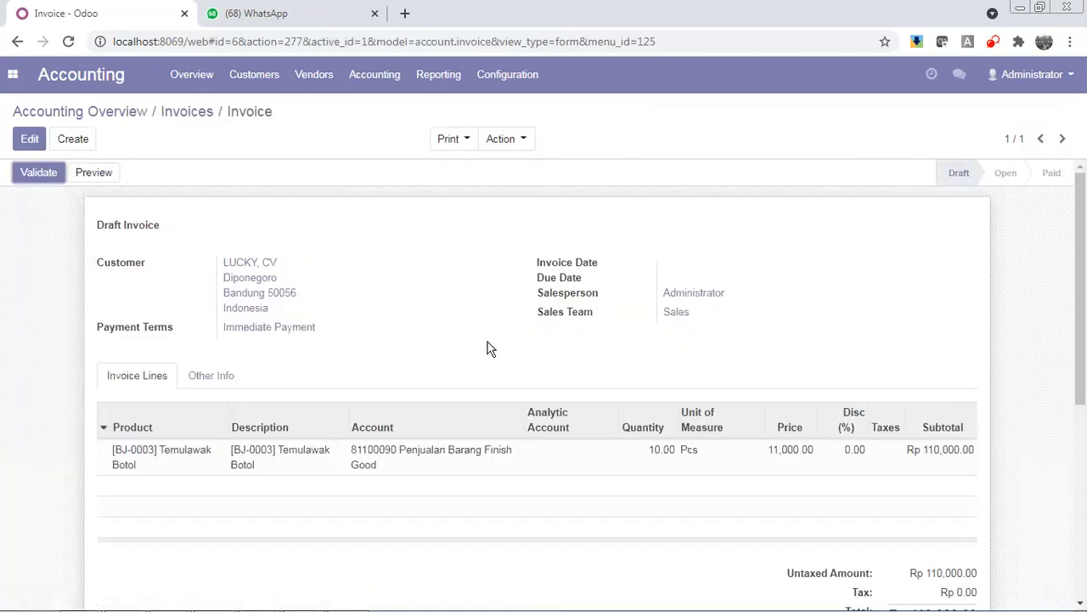
{"action": "scroll", "coordinate": [487, 347], "scroll_direction": "down", "scroll_amount": 1}
{"action": "scroll", "coordinate": [587, 370], "scroll_direction": "up", "scroll_amount": 1}
{"action": "left_click", "coordinate": [38, 171]}
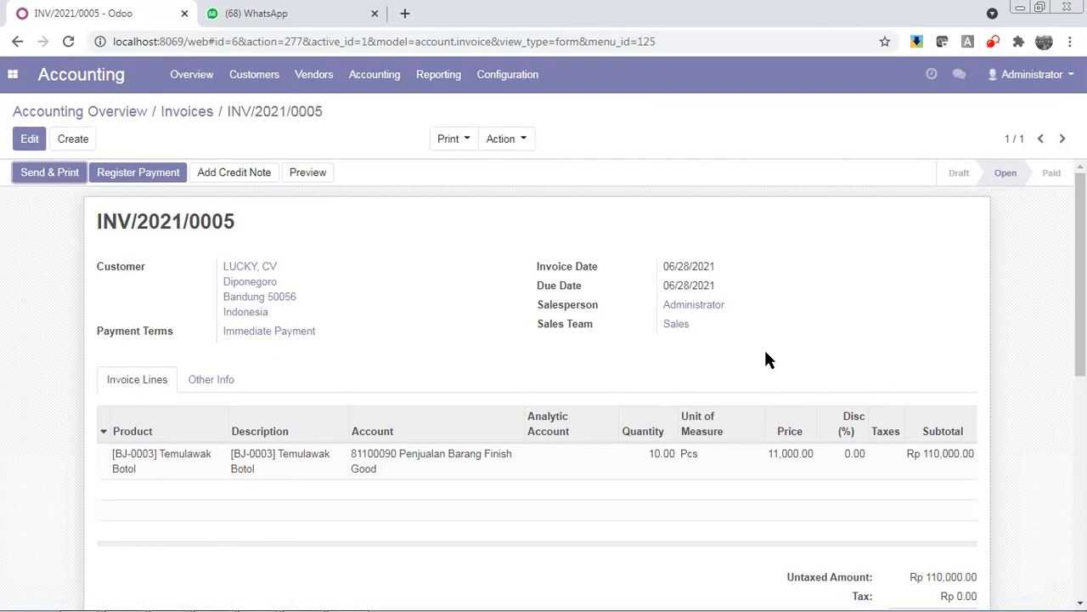
Register and validate a payment of Rp110,000.00 for the invoice through the BNI (IDR) journal, dated 06/28/2021
{"action": "left_click", "coordinate": [133, 176]}
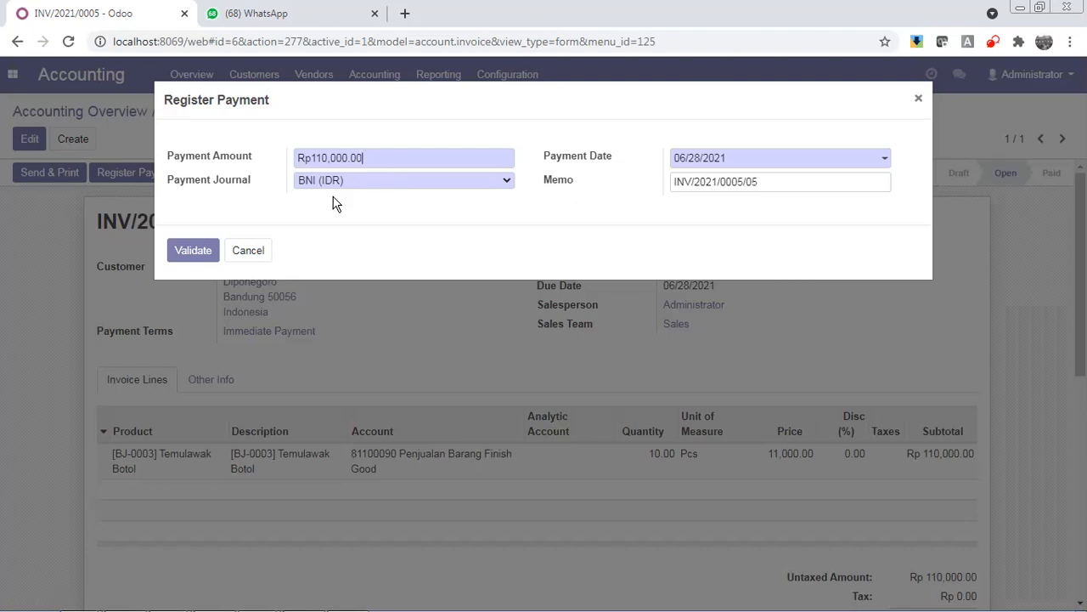
{"action": "left_click", "coordinate": [199, 250]}
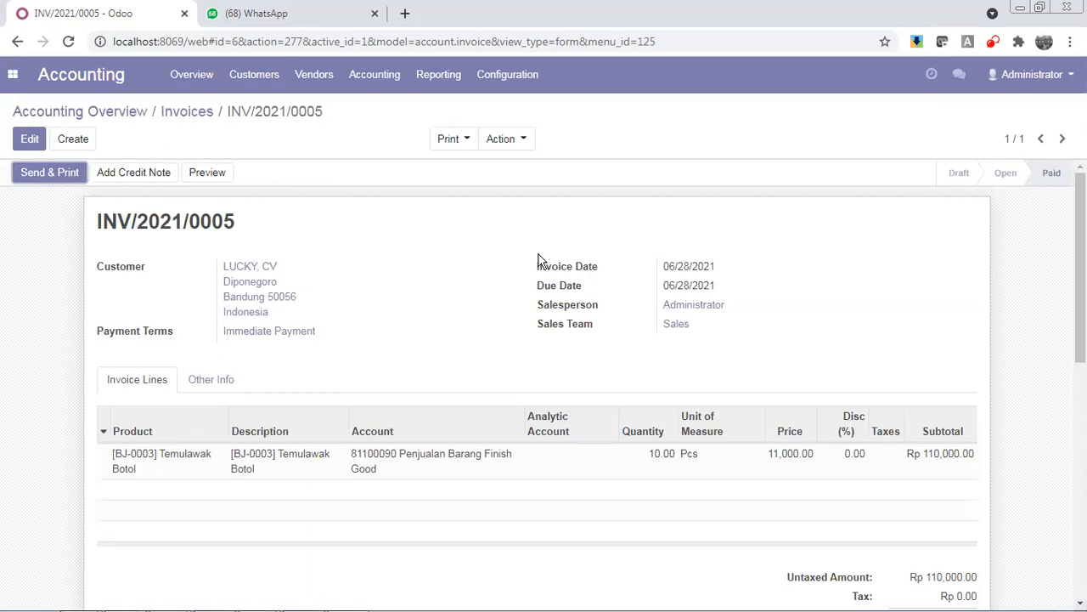
{"action": "scroll", "coordinate": [539, 260], "scroll_direction": "down", "scroll_amount": 3}
{"action": "scroll", "coordinate": [327, 217], "scroll_direction": "up", "scroll_amount": 3}
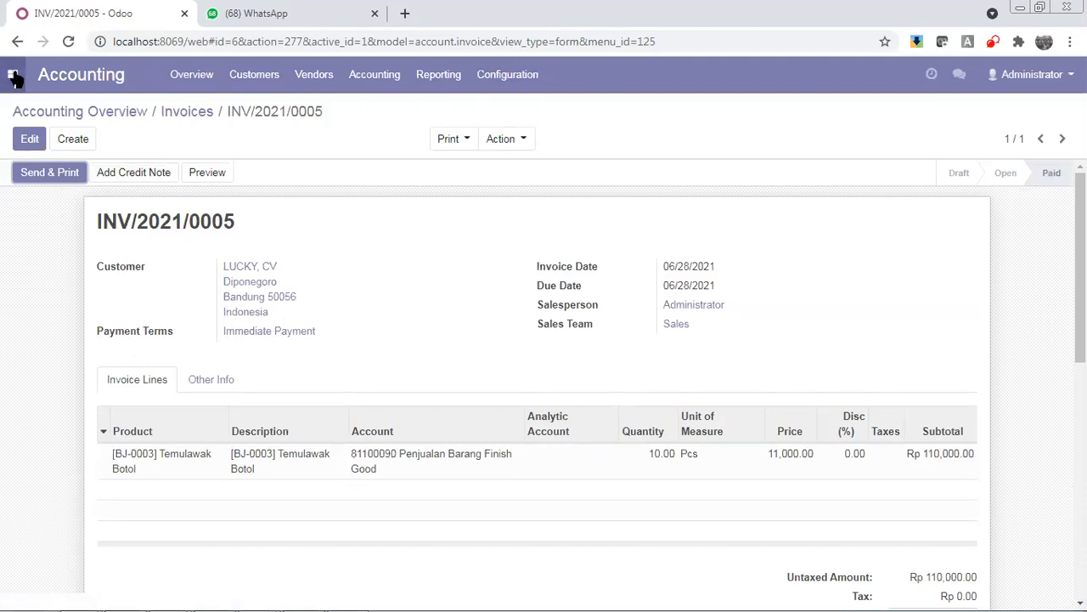
Examine the Accounting overview for the customer invoice figures and the BNI bank and cash journal balances
{"action": "left_click", "coordinate": [12, 74]}
{"action": "left_click", "coordinate": [44, 208]}
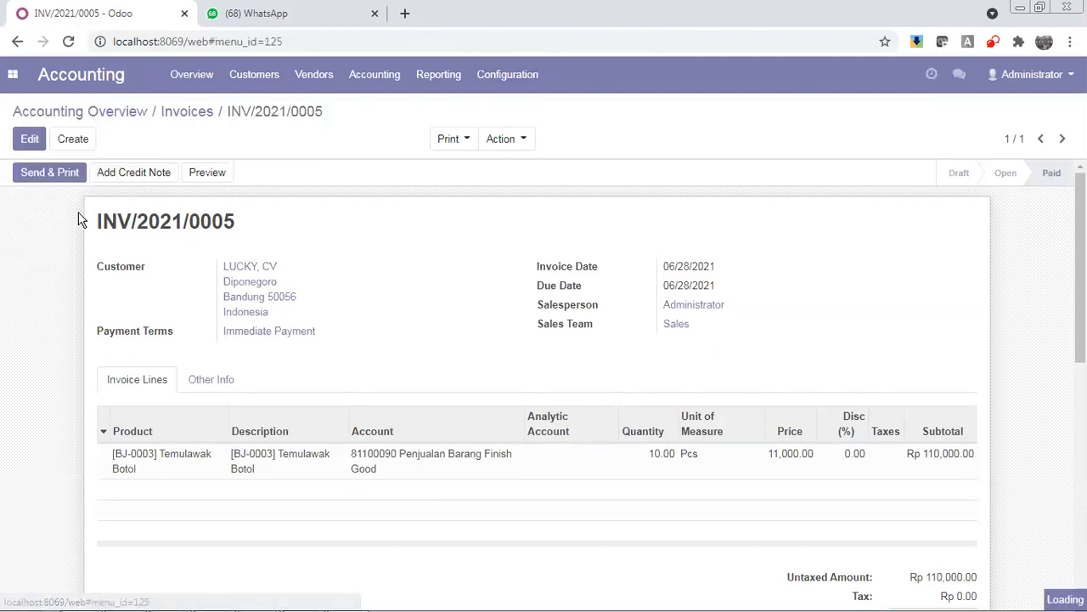
{"action": "scroll", "coordinate": [465, 278], "scroll_direction": "down", "scroll_amount": 1}
{"action": "scroll", "coordinate": [465, 279], "scroll_direction": "down", "scroll_amount": 3}
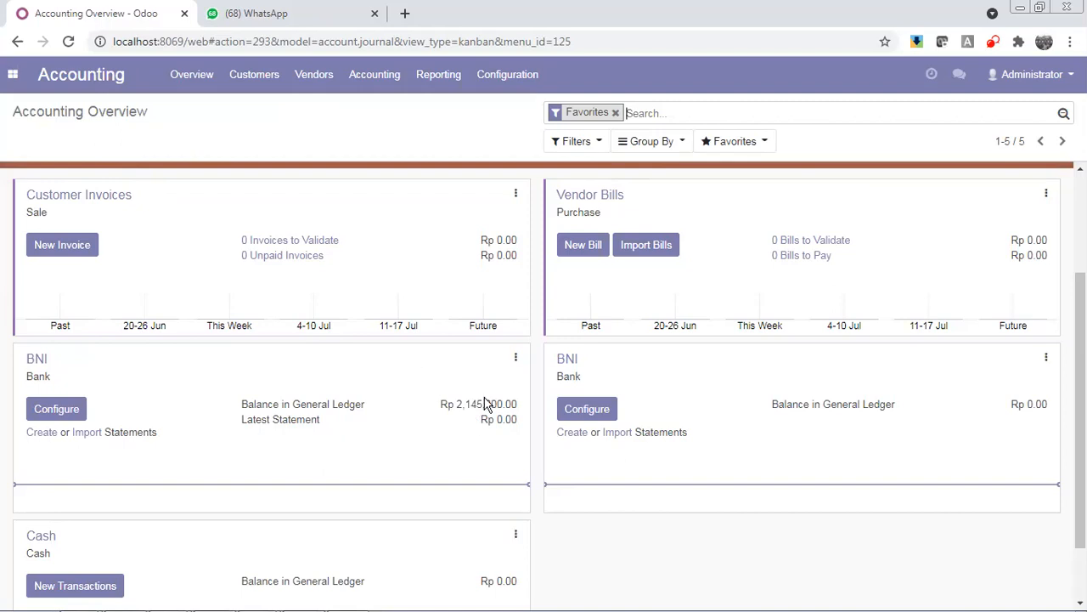
{"action": "scroll", "coordinate": [377, 355], "scroll_direction": "up", "scroll_amount": 2}
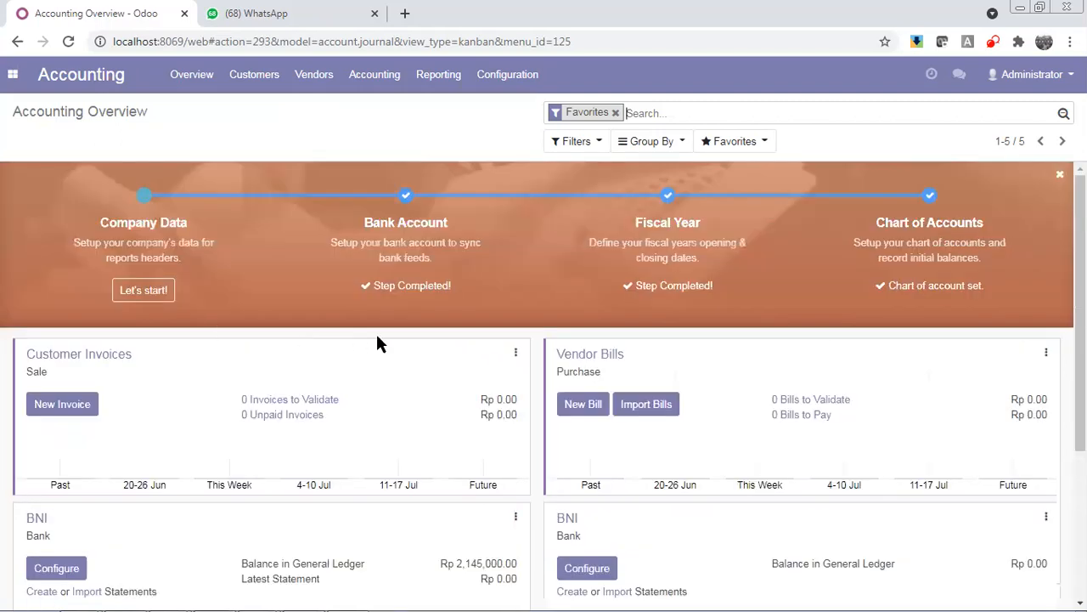
{"action": "scroll", "coordinate": [379, 341], "scroll_direction": "down", "scroll_amount": 3}
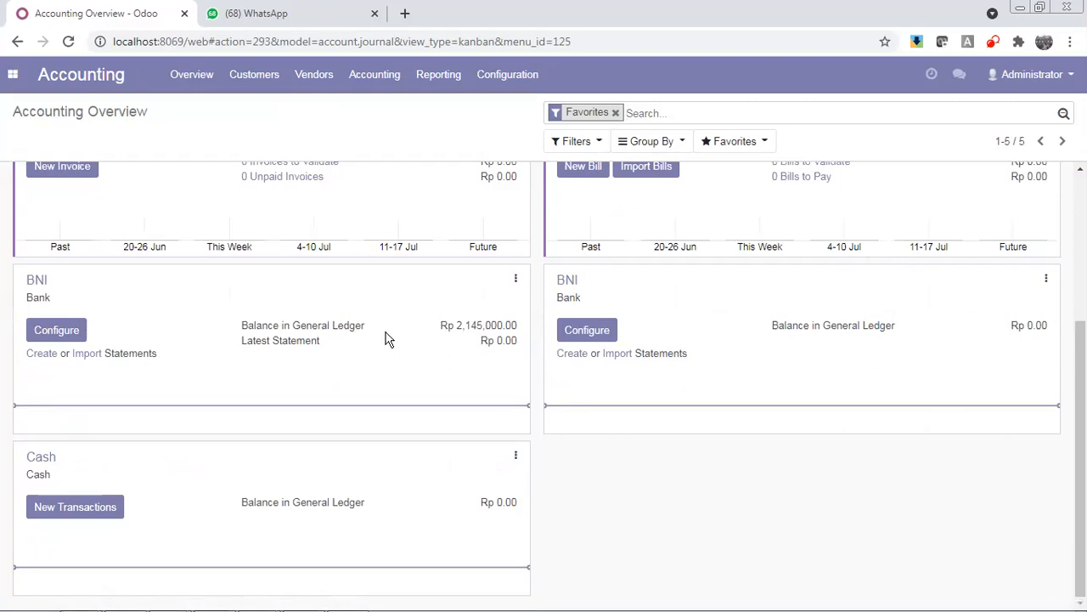
{"action": "scroll", "coordinate": [96, 343], "scroll_direction": "up", "scroll_amount": 3}
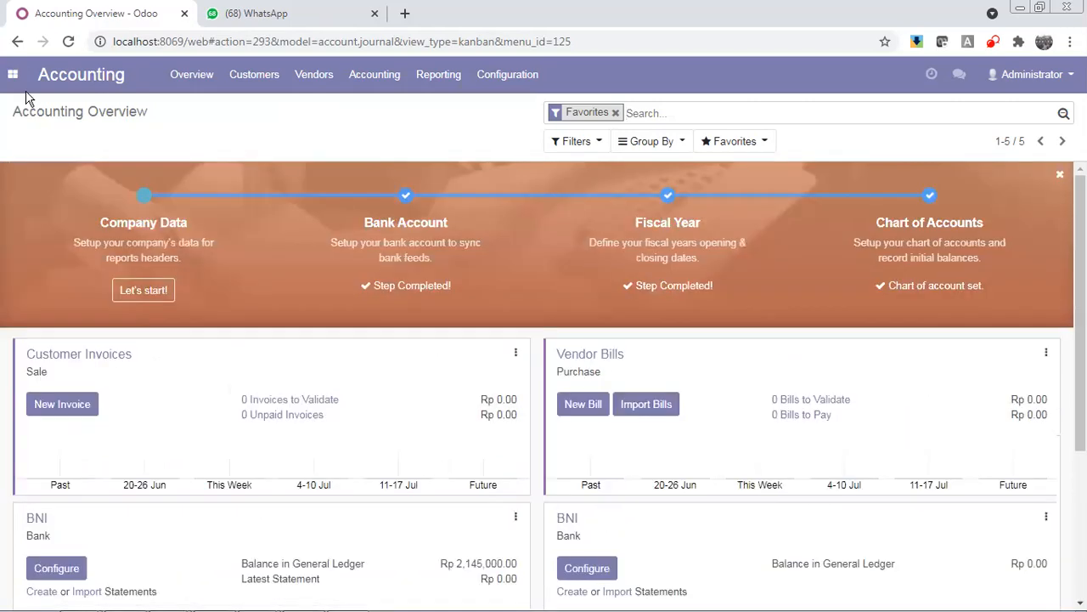
Start a new request for quotation in Purchase with MILENIUM TOKO as the vendor and no purchase agreement
{"action": "left_click", "coordinate": [13, 74]}
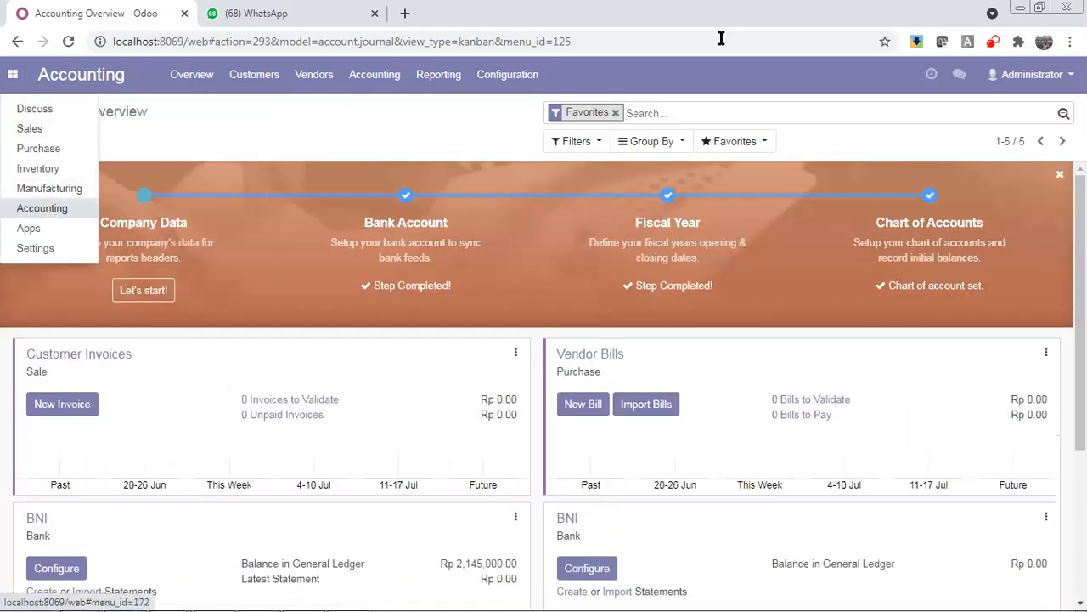
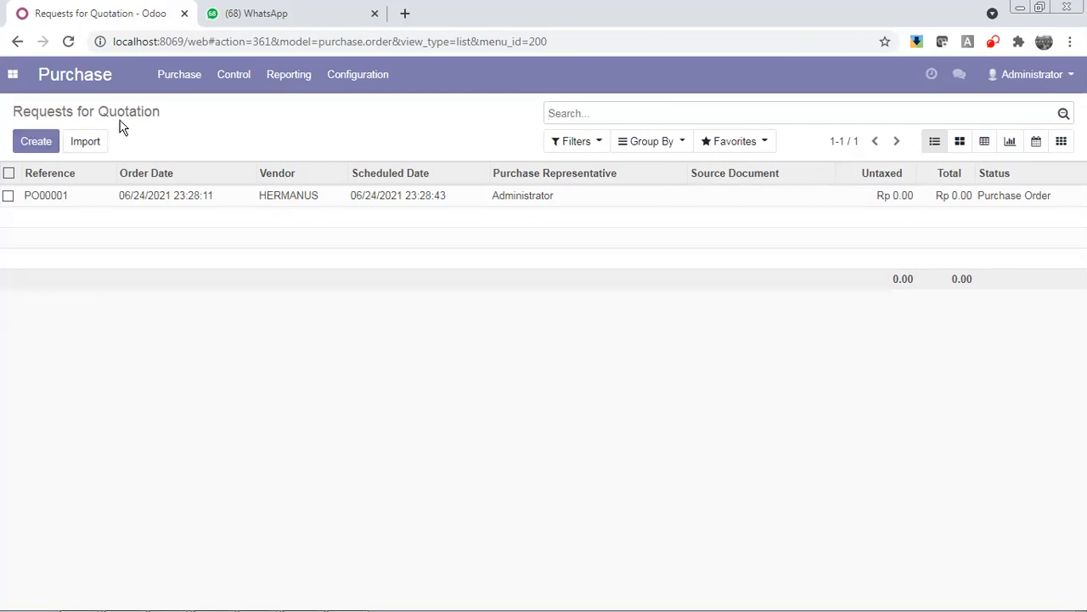
{"action": "left_click", "coordinate": [55, 144]}
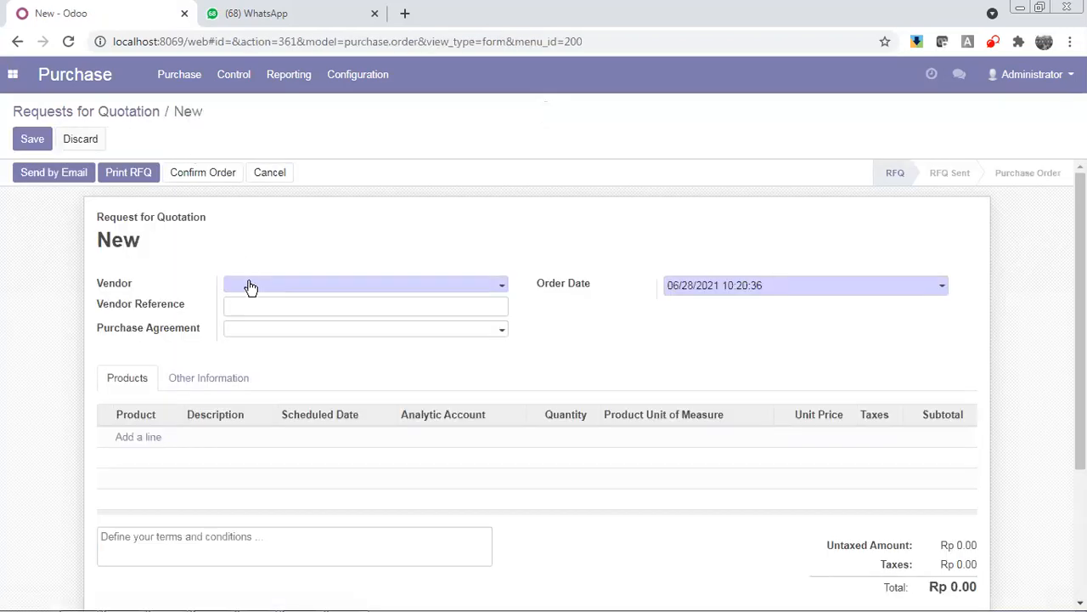
{"action": "left_click", "coordinate": [250, 284]}
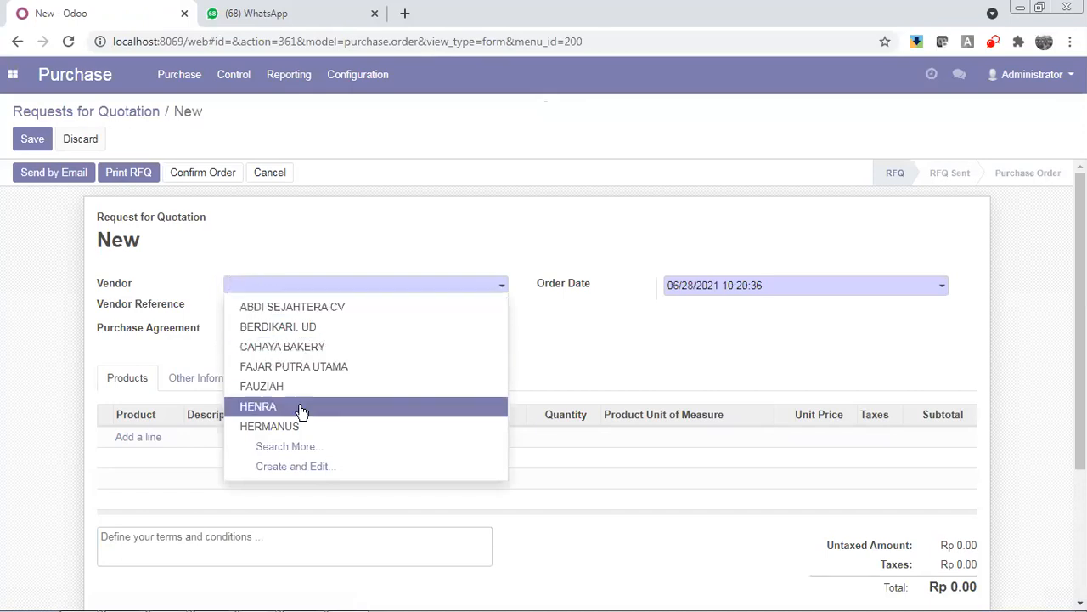
{"action": "left_click", "coordinate": [291, 454]}
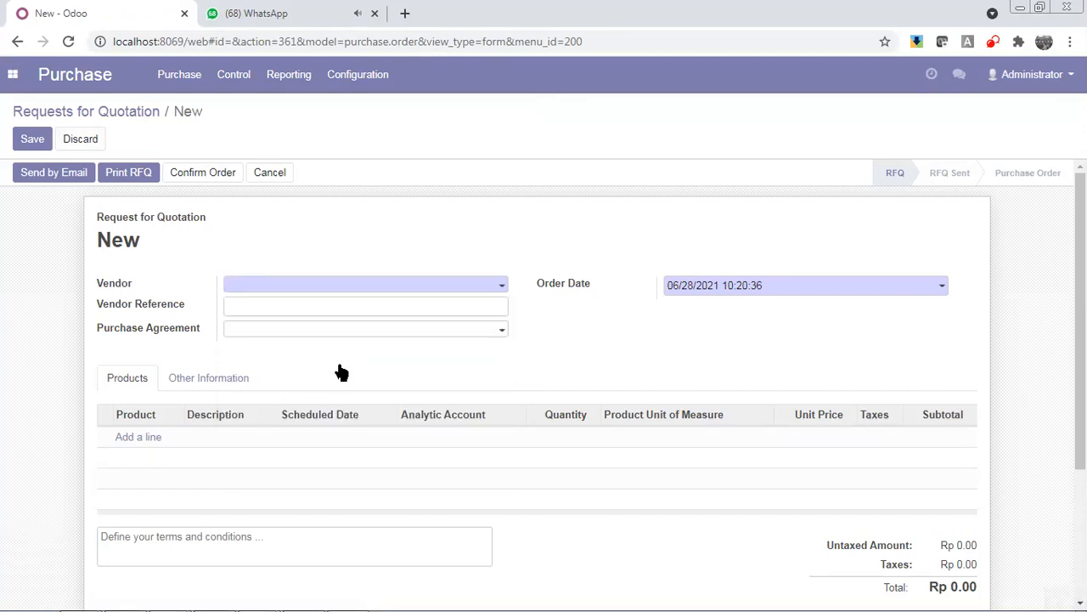
{"action": "scroll", "coordinate": [342, 369], "scroll_direction": "down", "scroll_amount": 1}
{"action": "scroll", "coordinate": [343, 369], "scroll_direction": "down", "scroll_amount": 1}
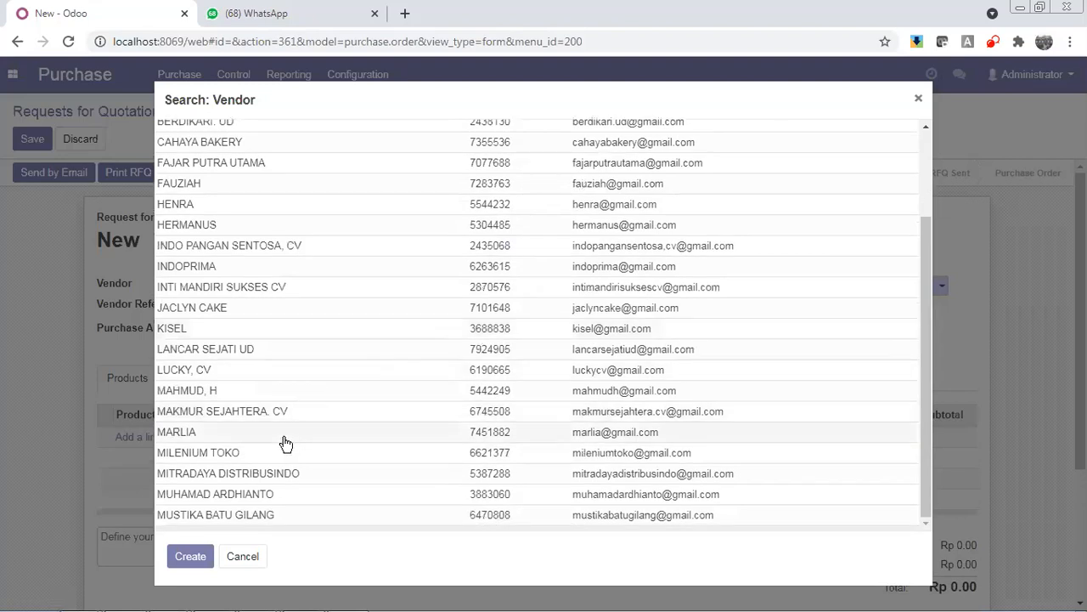
{"action": "left_click", "coordinate": [213, 455]}
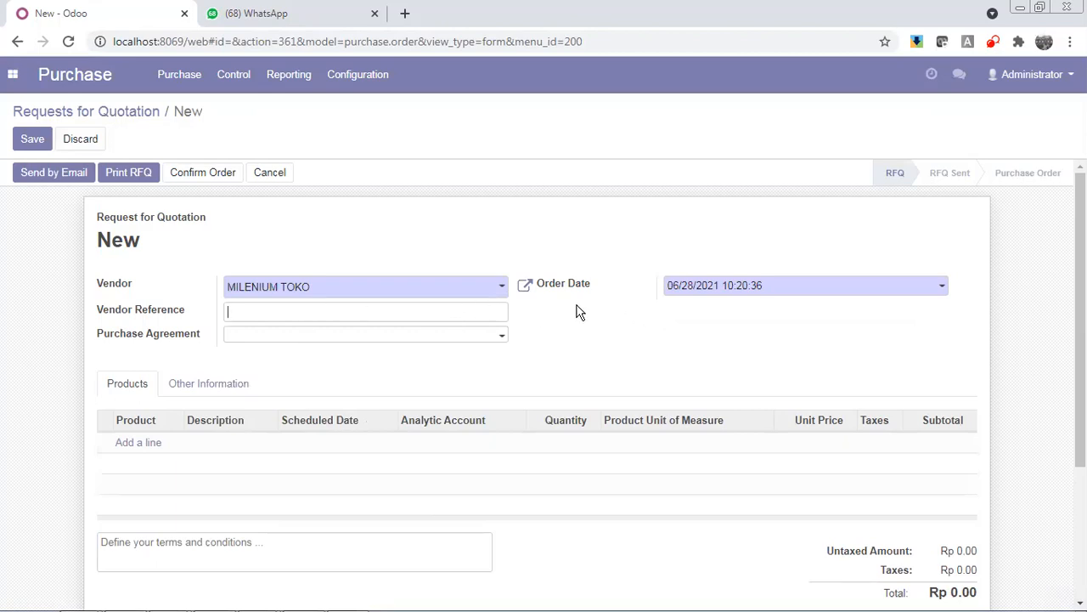
{"action": "left_click", "coordinate": [314, 338]}
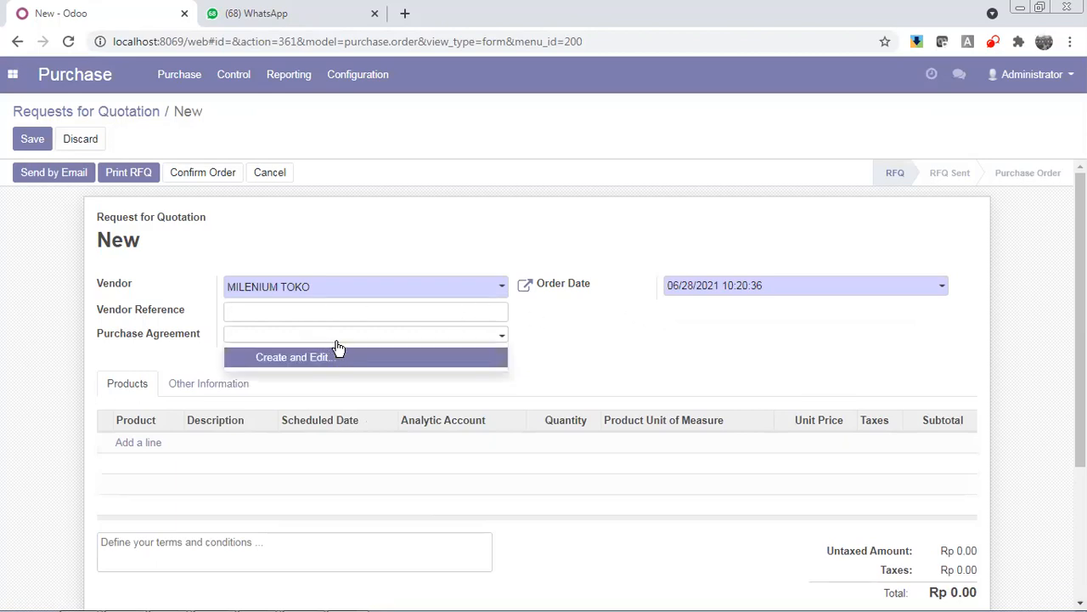
{"action": "left_click", "coordinate": [598, 345]}
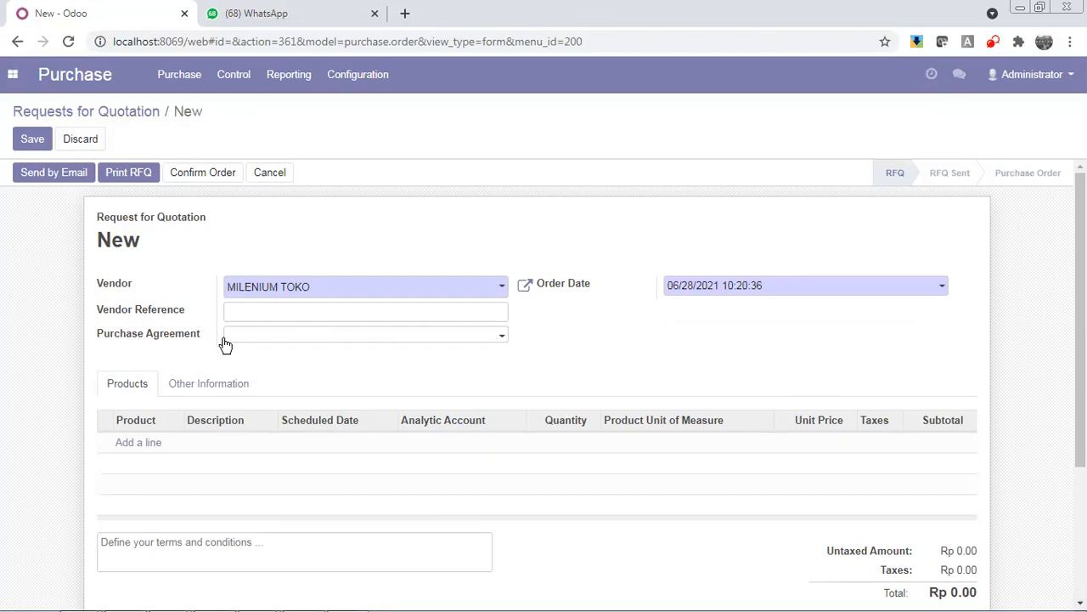
Add a product line for [PM-0002] Kresek 24 with a quantity of 1000 Pcs to the request for quotation
{"action": "scroll", "coordinate": [161, 407], "scroll_direction": "down", "scroll_amount": 1}
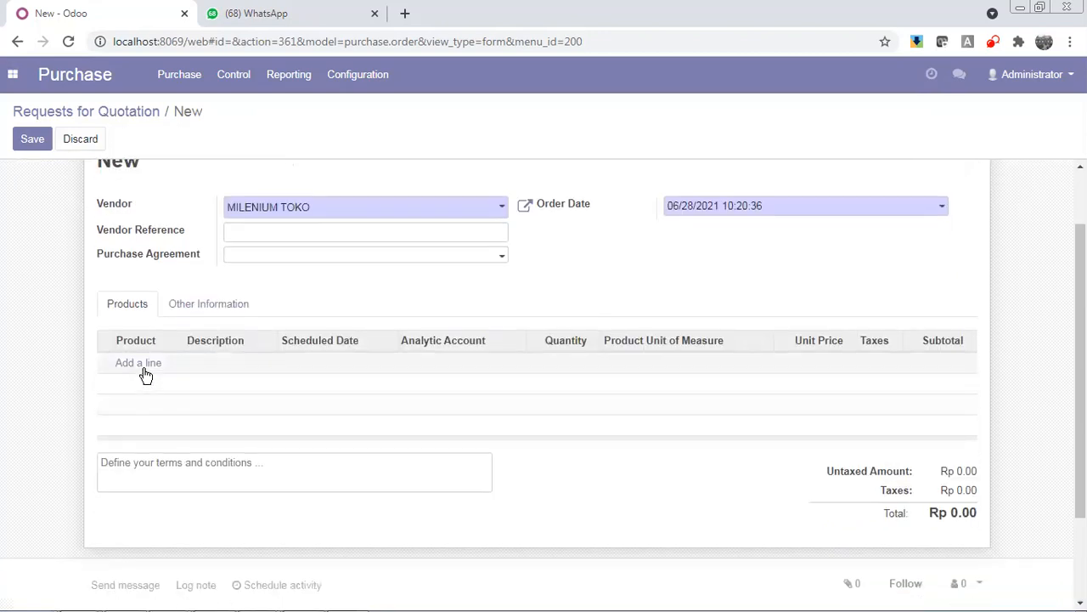
{"action": "left_click", "coordinate": [149, 372]}
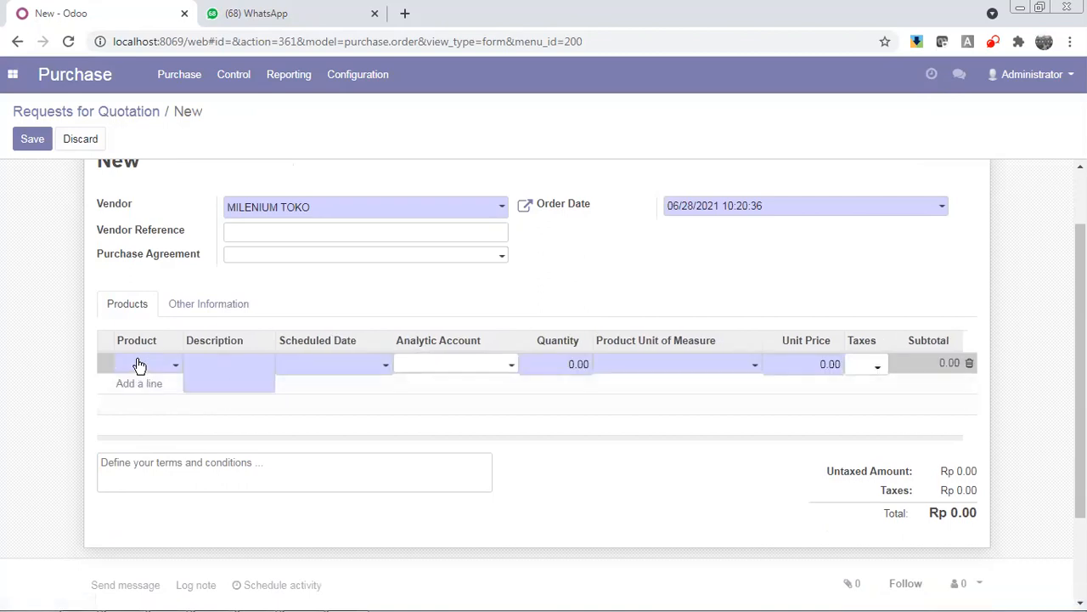
{"action": "left_click", "coordinate": [140, 364]}
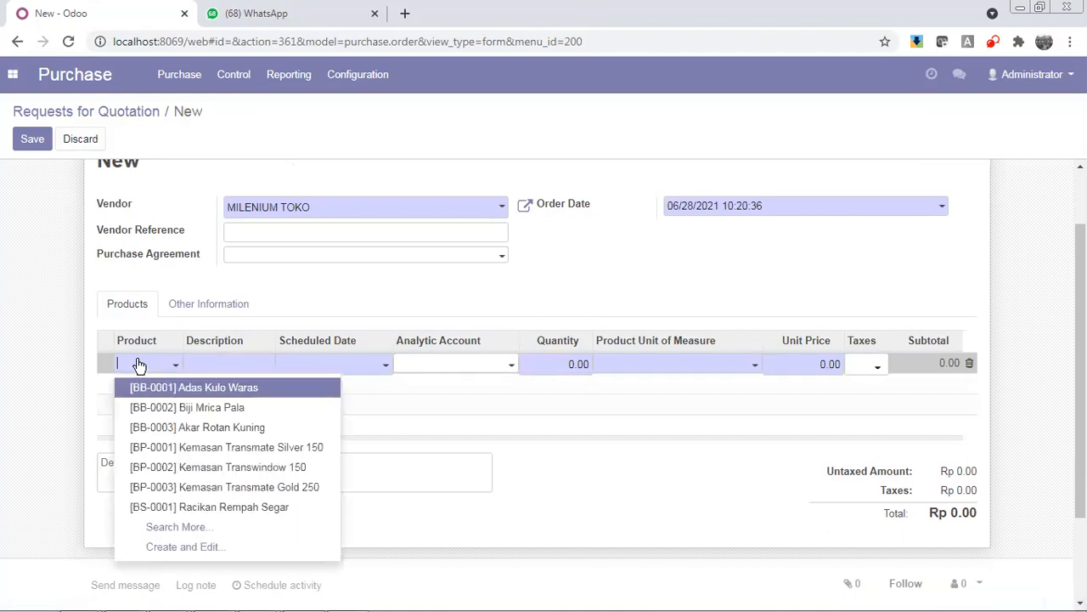
{"action": "type", "text": "PM"}
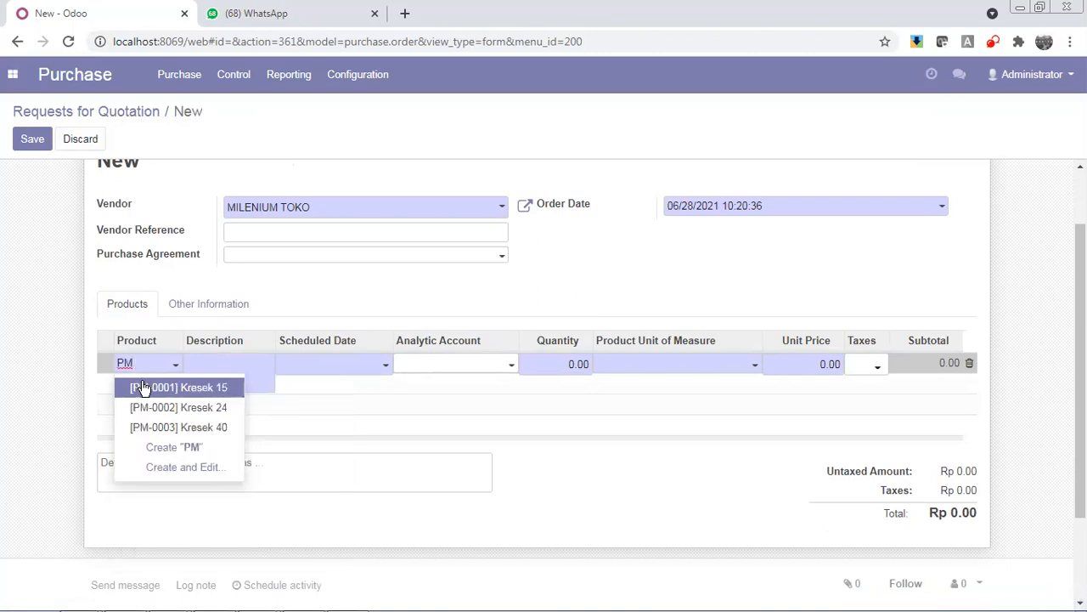
{"action": "left_click", "coordinate": [226, 409]}
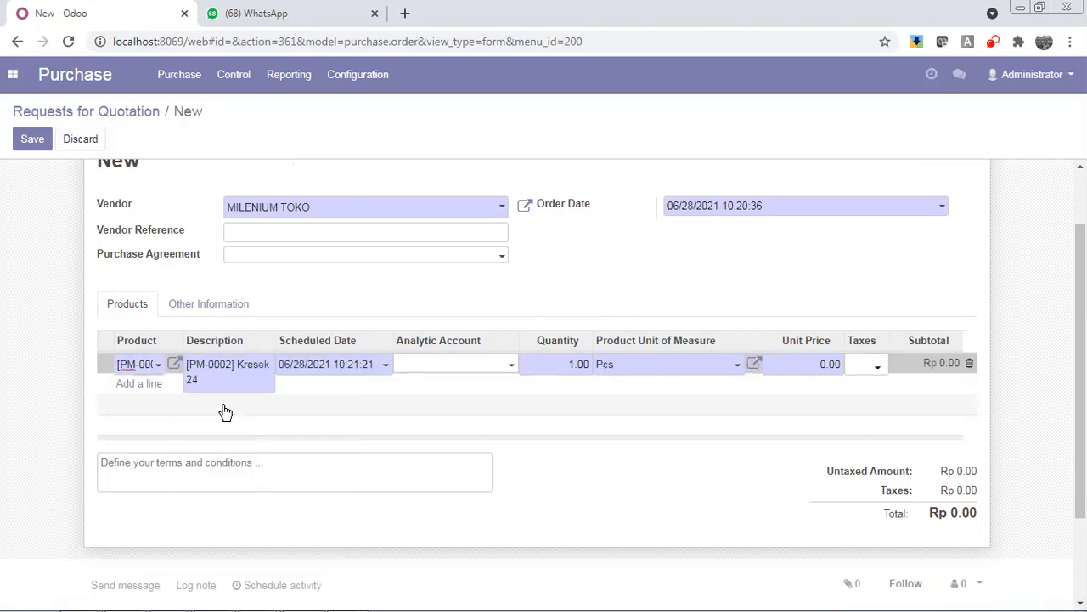
{"action": "left_click_drag", "start_coordinate": [561, 363], "coordinate": [607, 363]}
{"action": "type", "text": "1"}
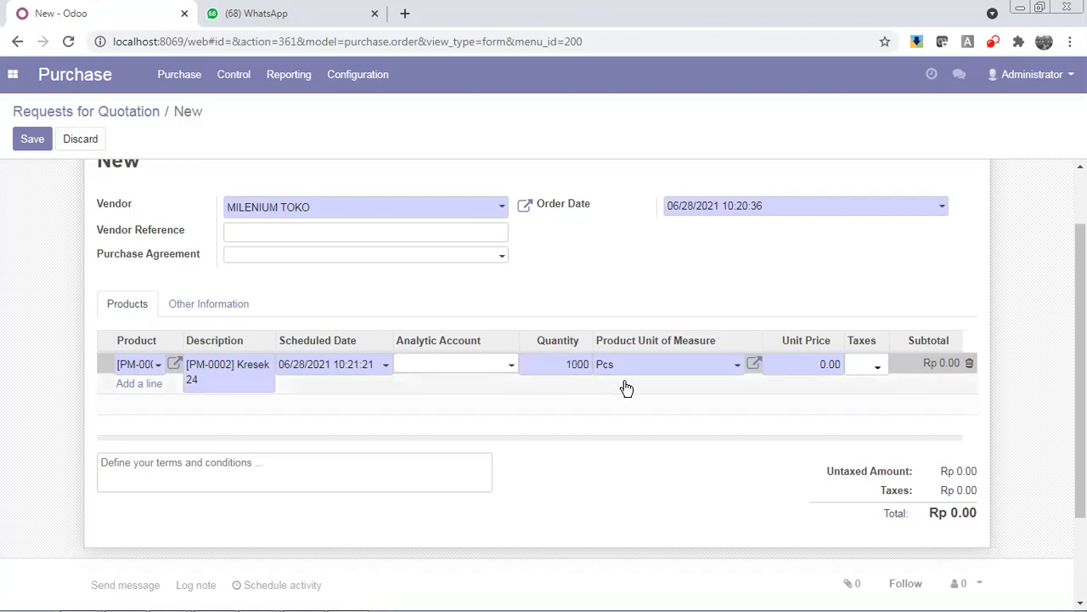
{"action": "left_click", "coordinate": [816, 364]}
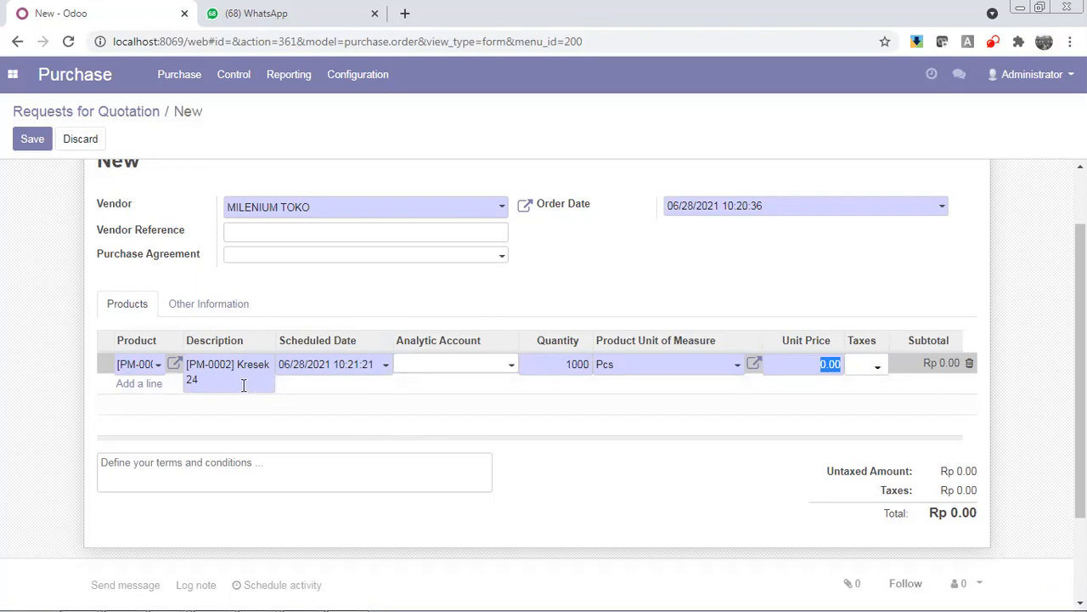
Look up the cost of Kresek 24 (PM-0002) in the Inventory product records and the product list view
{"action": "left_click", "coordinate": [12, 74]}
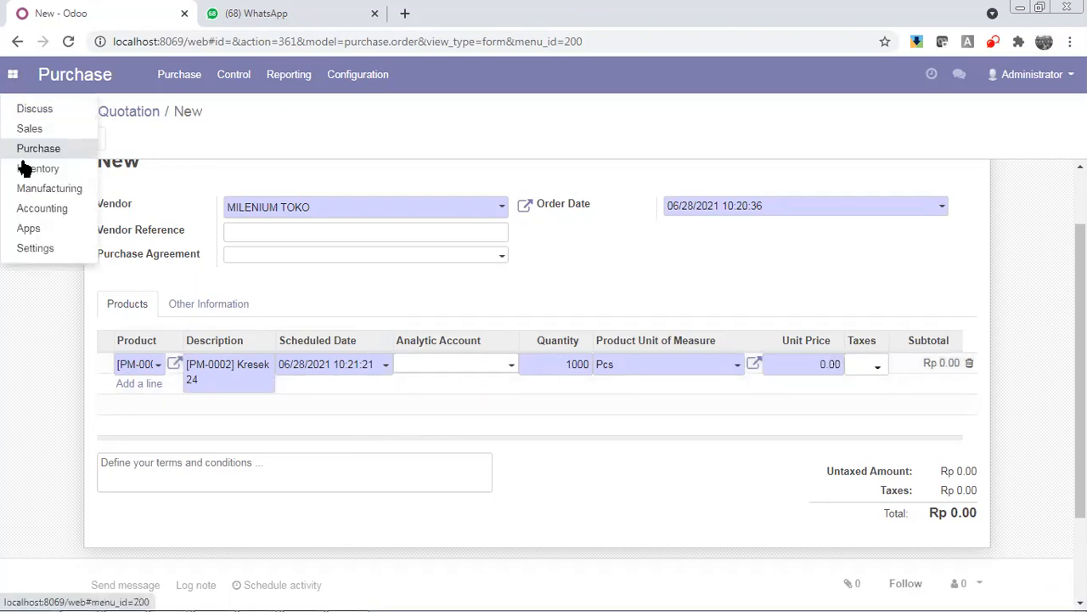
{"action": "left_click", "coordinate": [25, 168]}
{"action": "left_click", "coordinate": [313, 187]}
{"action": "left_click", "coordinate": [316, 76]}
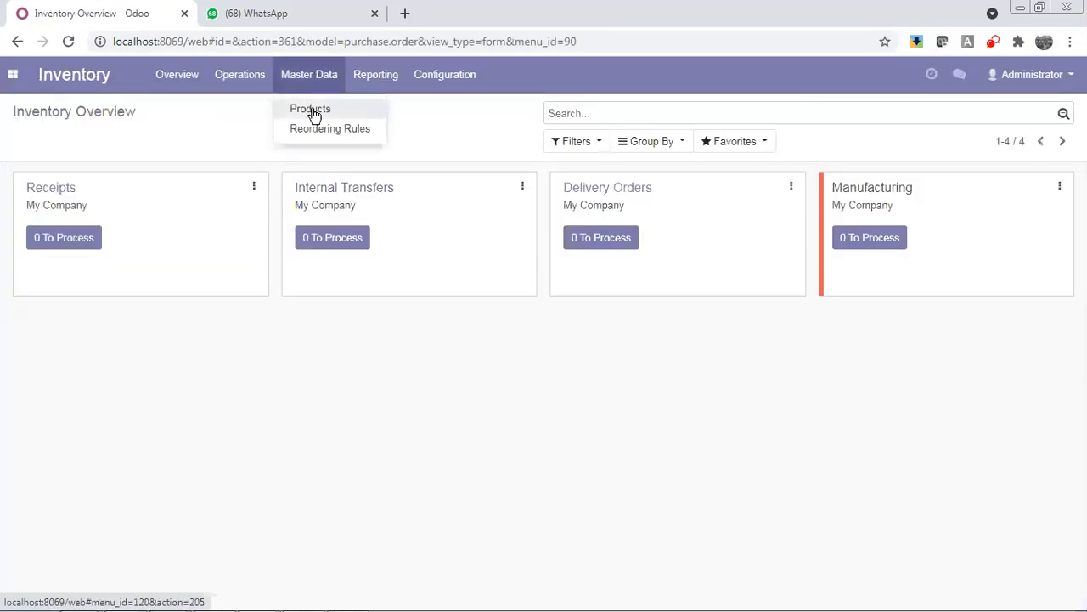
{"action": "left_click", "coordinate": [311, 110]}
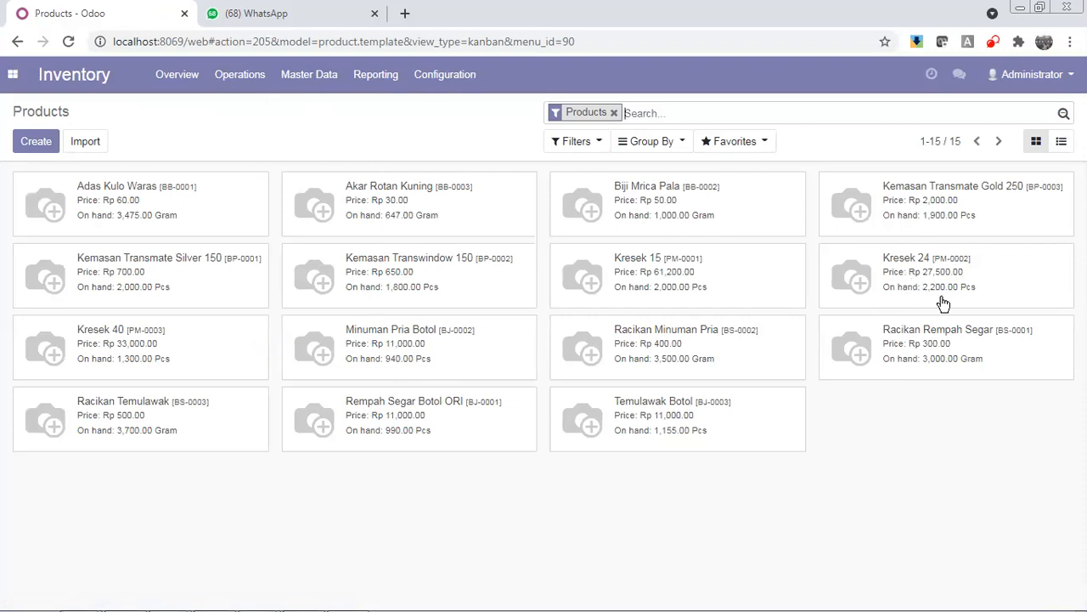
{"action": "left_click", "coordinate": [909, 285]}
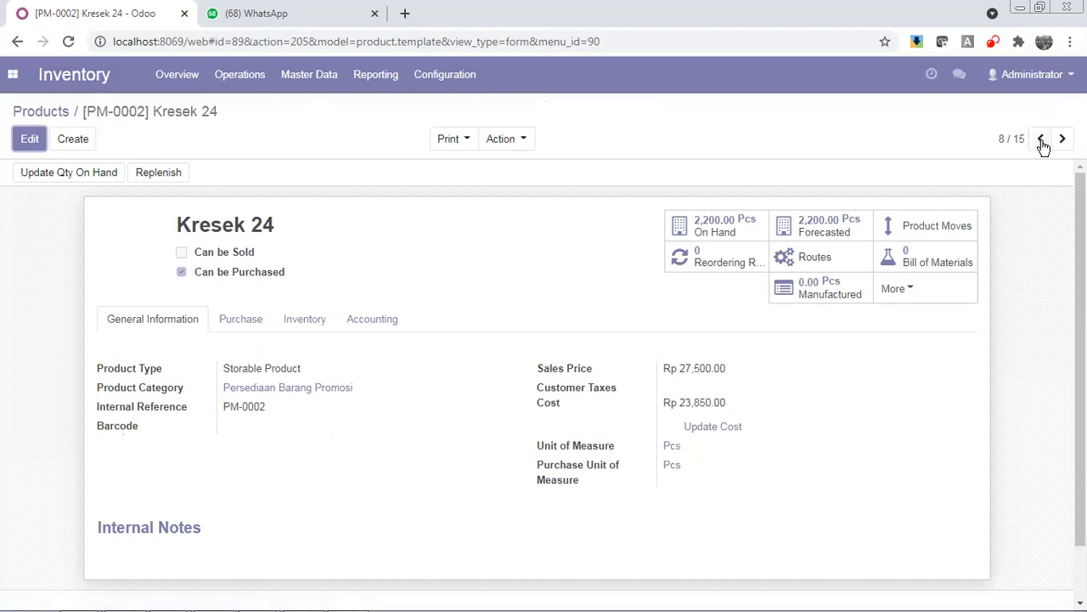
{"action": "left_click", "coordinate": [16, 42]}
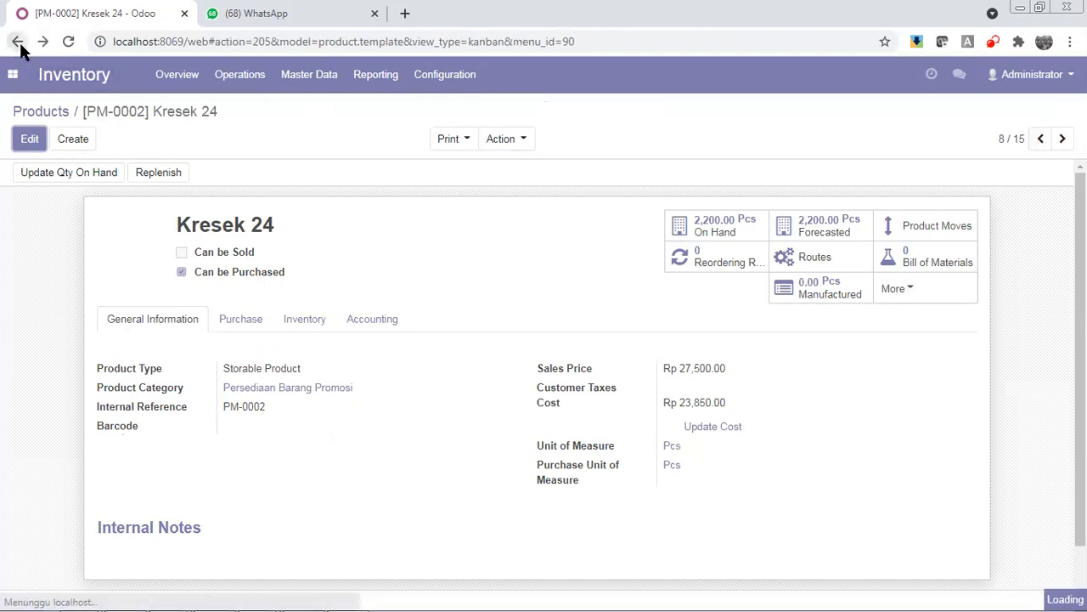
{"action": "left_click", "coordinate": [1061, 142]}
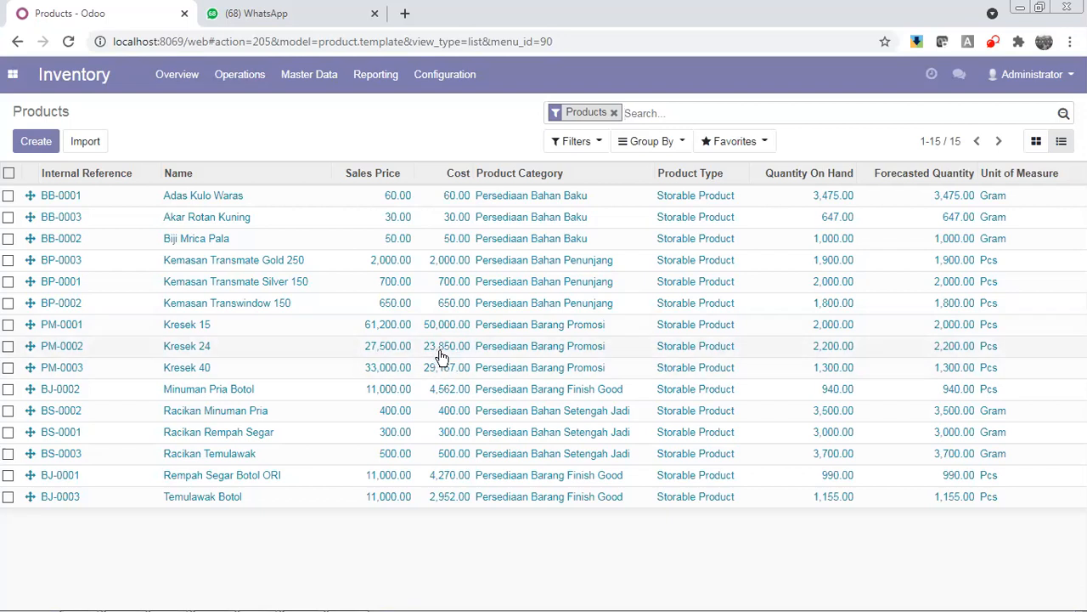
Return to Purchase and create a new request for quotation with MILENIUM TOKO as the vendor
{"action": "left_click", "coordinate": [12, 75]}
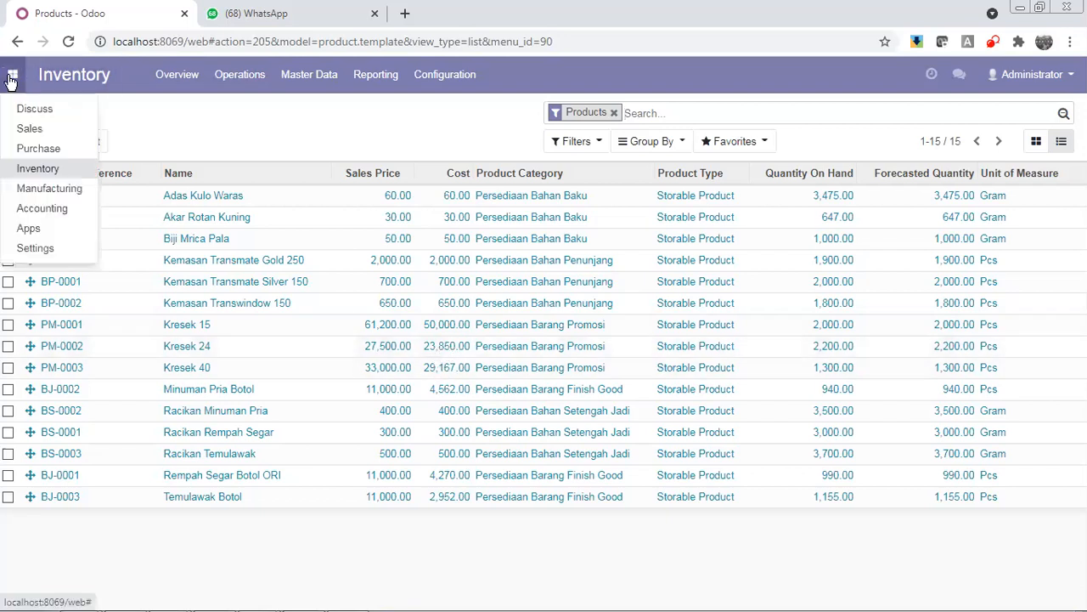
{"action": "left_click", "coordinate": [38, 149]}
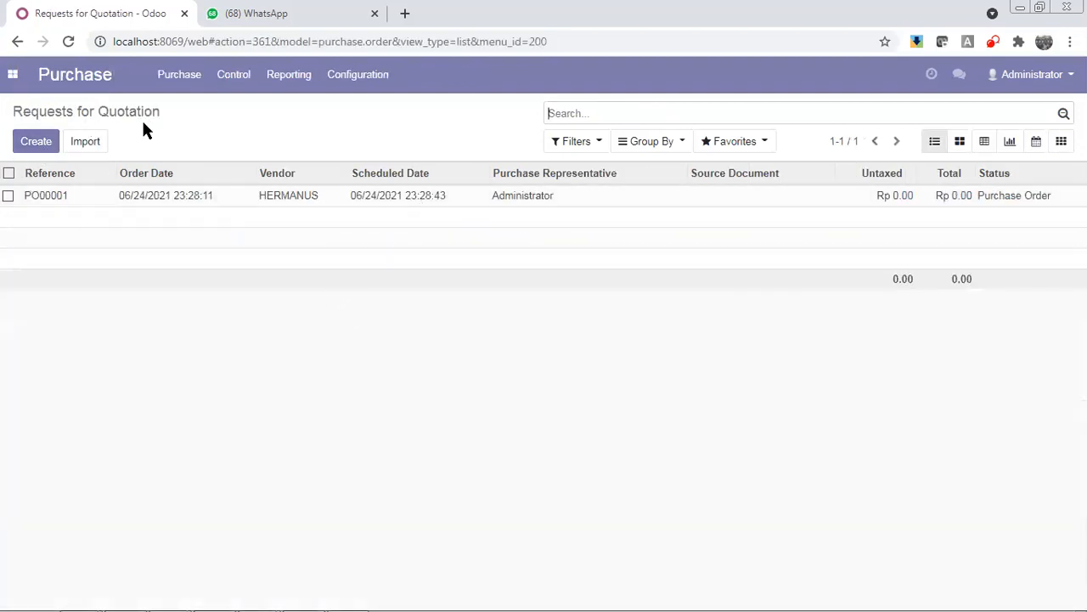
{"action": "left_click", "coordinate": [37, 142]}
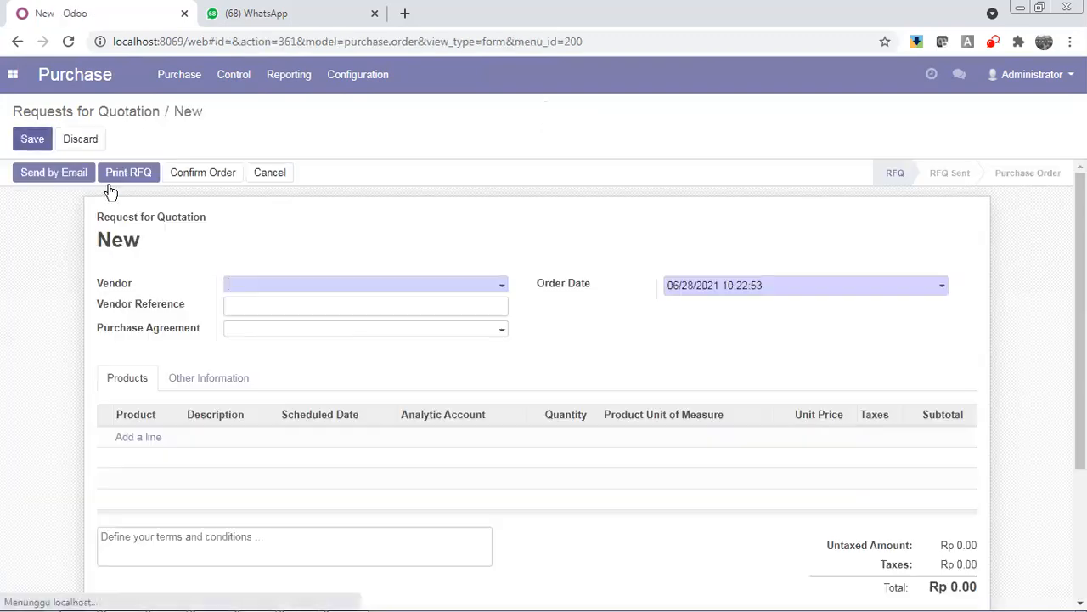
{"action": "left_click", "coordinate": [241, 289]}
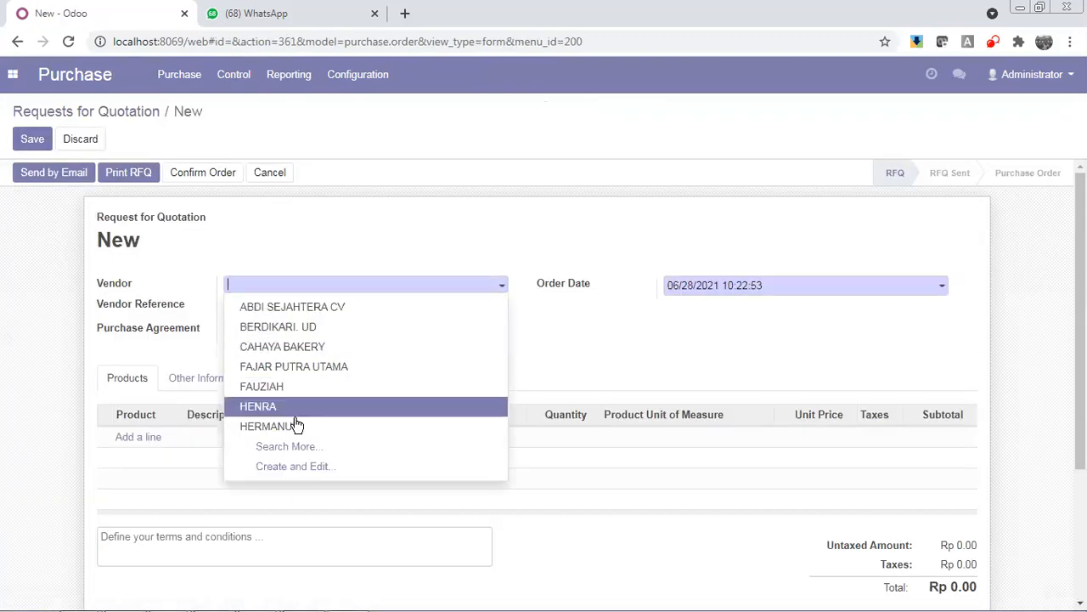
{"action": "left_click", "coordinate": [300, 449]}
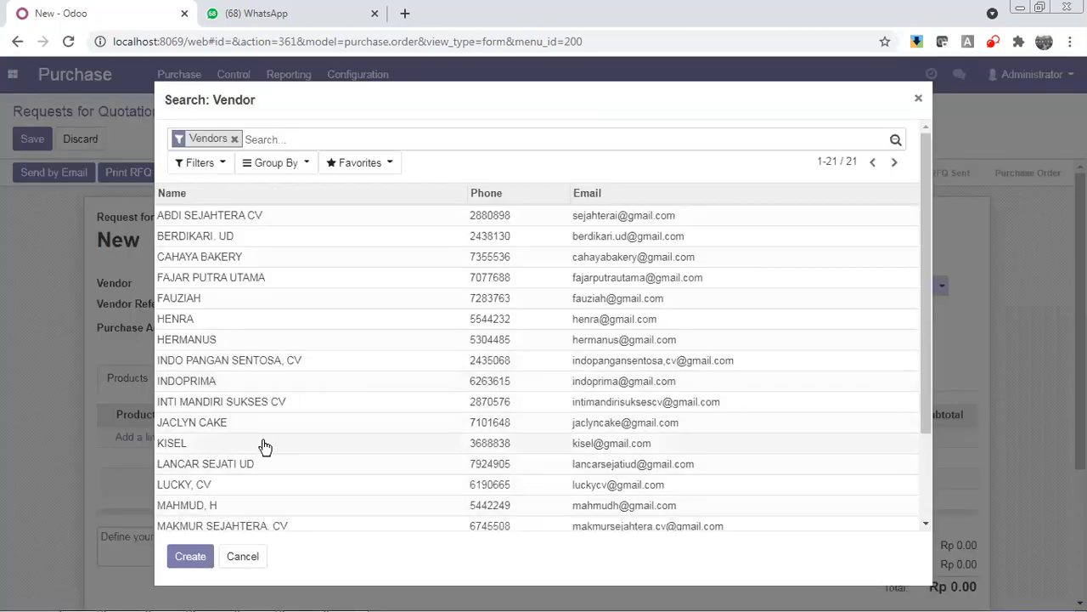
{"action": "scroll", "coordinate": [282, 441], "scroll_direction": "down", "scroll_amount": 2}
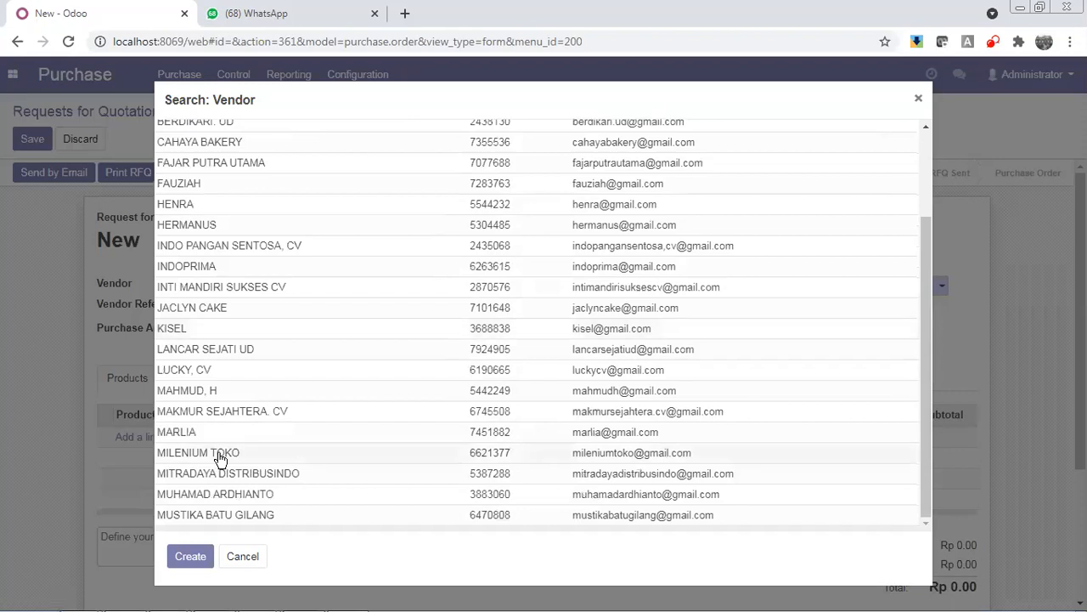
{"action": "left_click", "coordinate": [223, 456]}
Add a line for 100 Pcs of [PM-0002] Kresek 24 at a unit price of 23,850 and save the request for quotation
{"action": "left_click", "coordinate": [145, 443]}
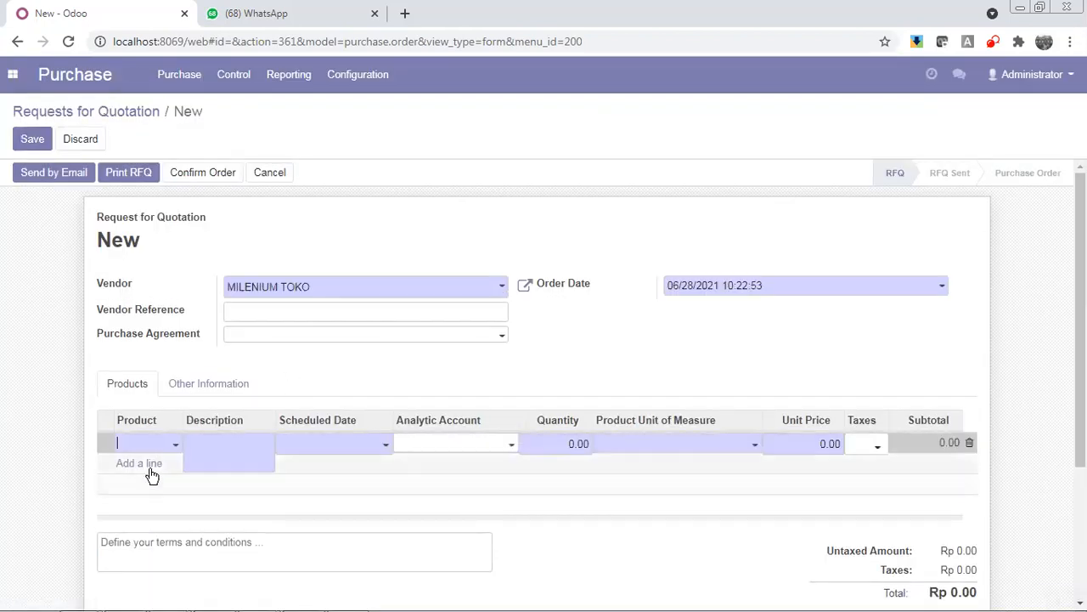
{"action": "type", "text": "PM"}
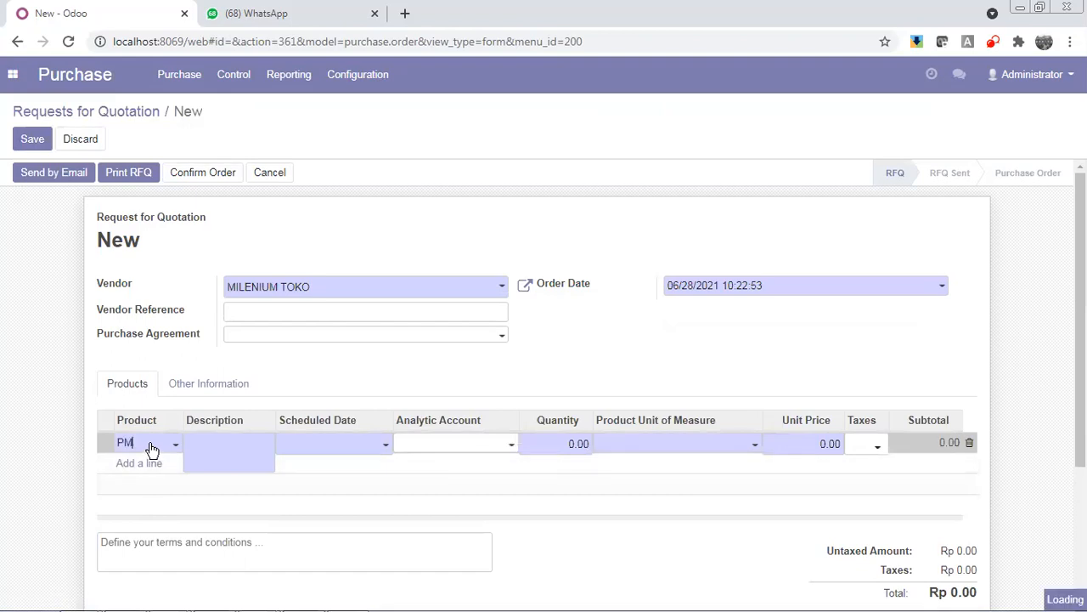
{"action": "left_click", "coordinate": [187, 491]}
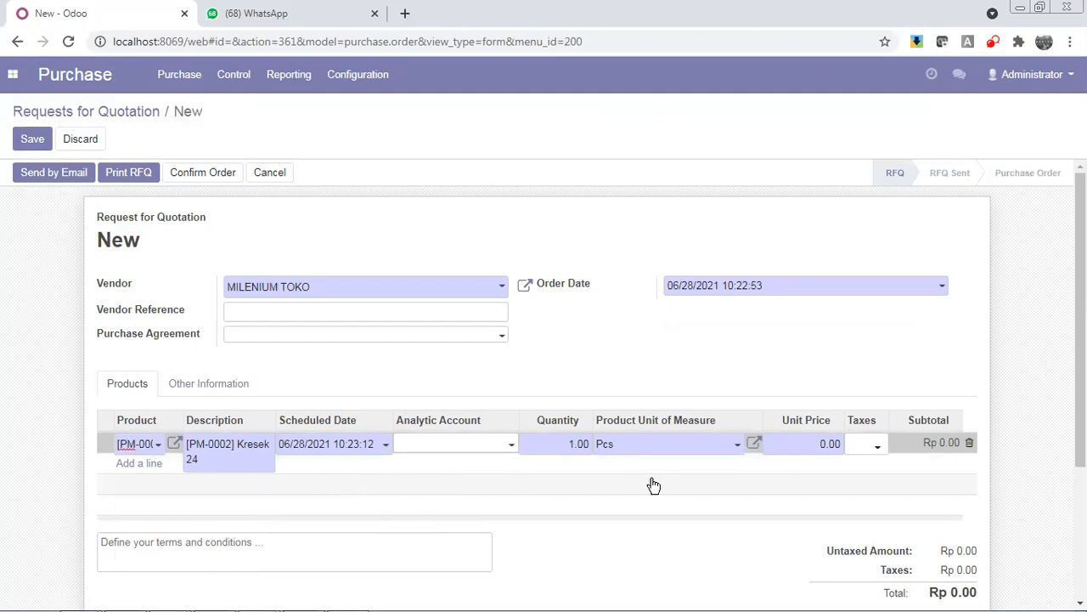
{"action": "left_click", "coordinate": [575, 449]}
{"action": "type", "text": "100"}
{"action": "left_click", "coordinate": [821, 446]}
{"action": "type", "text": "23,850"}
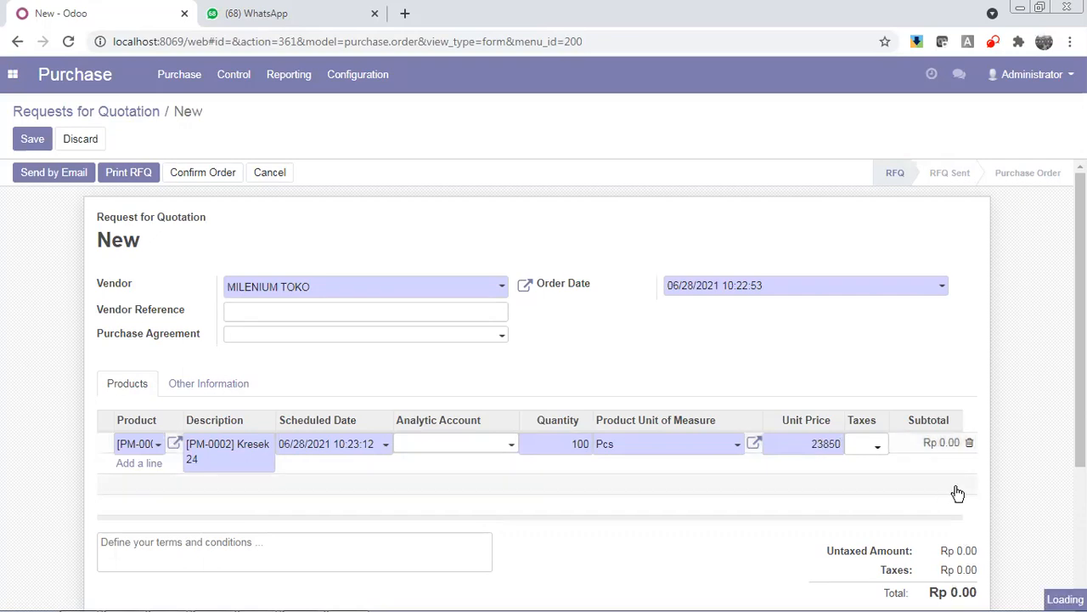
{"action": "left_click", "coordinate": [953, 476]}
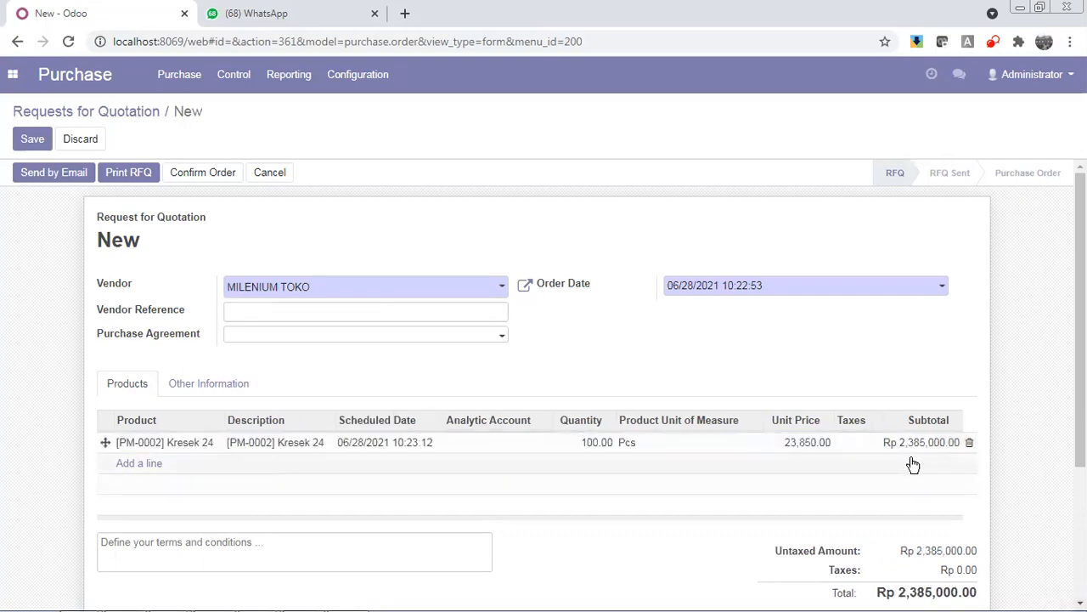
{"action": "scroll", "coordinate": [922, 467], "scroll_direction": "down", "scroll_amount": 1}
{"action": "scroll", "coordinate": [920, 470], "scroll_direction": "up", "scroll_amount": 1}
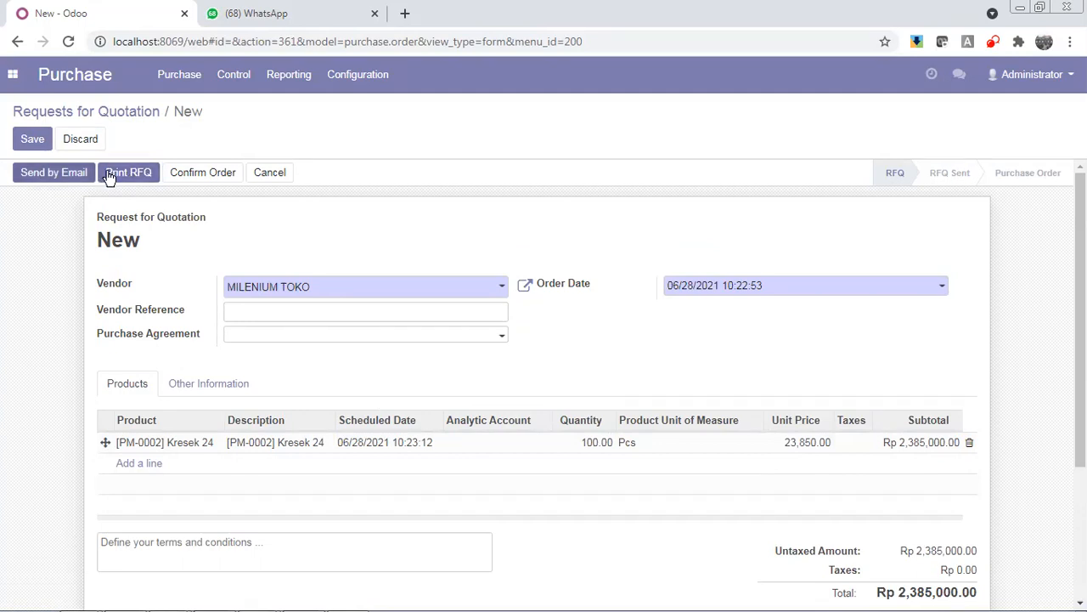
{"action": "left_click", "coordinate": [44, 140]}
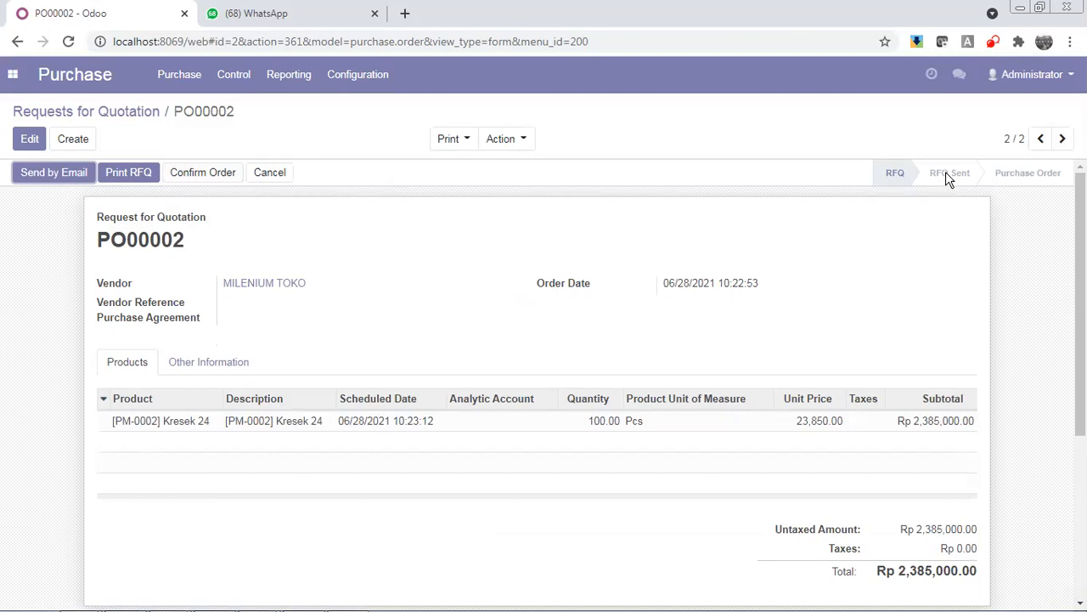
Confirm the MILENIUM TOKO purchase order and open its pending incoming receipt in Inventory
{"action": "left_click", "coordinate": [218, 180]}
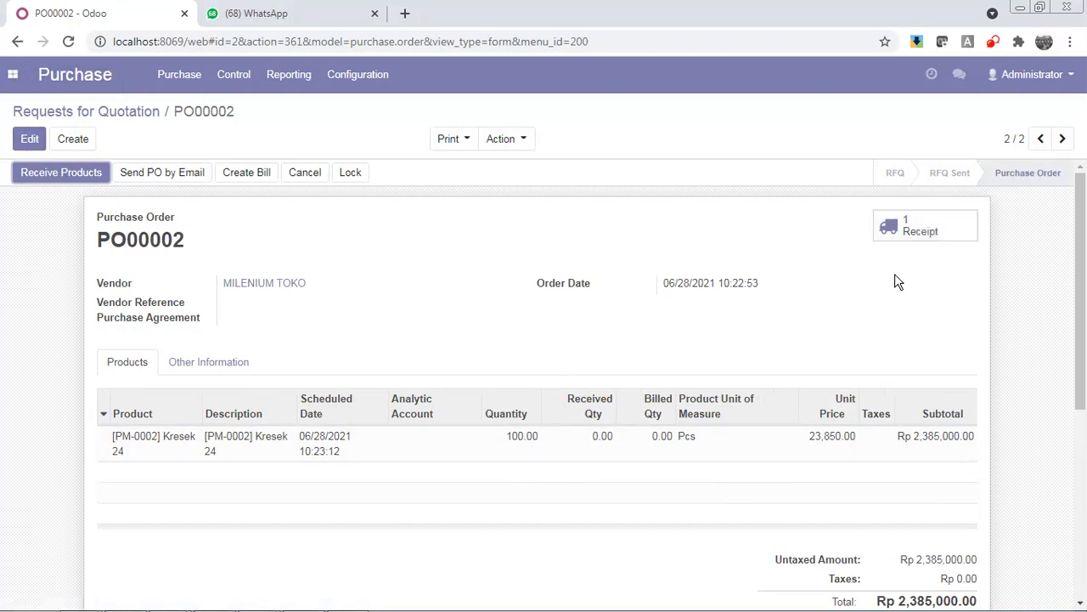
{"action": "left_click", "coordinate": [12, 74]}
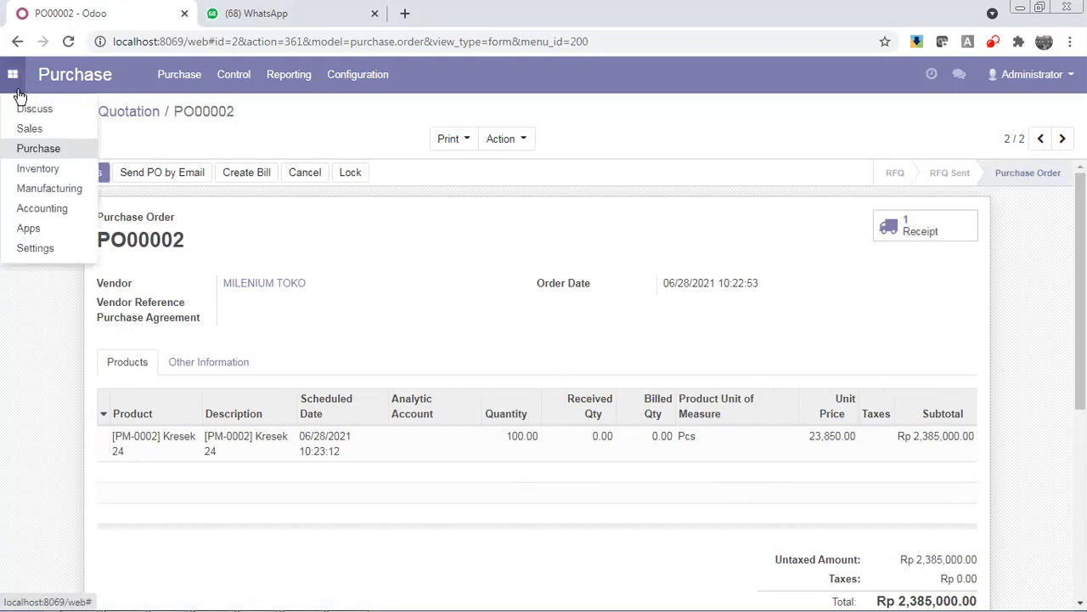
{"action": "left_click", "coordinate": [39, 169]}
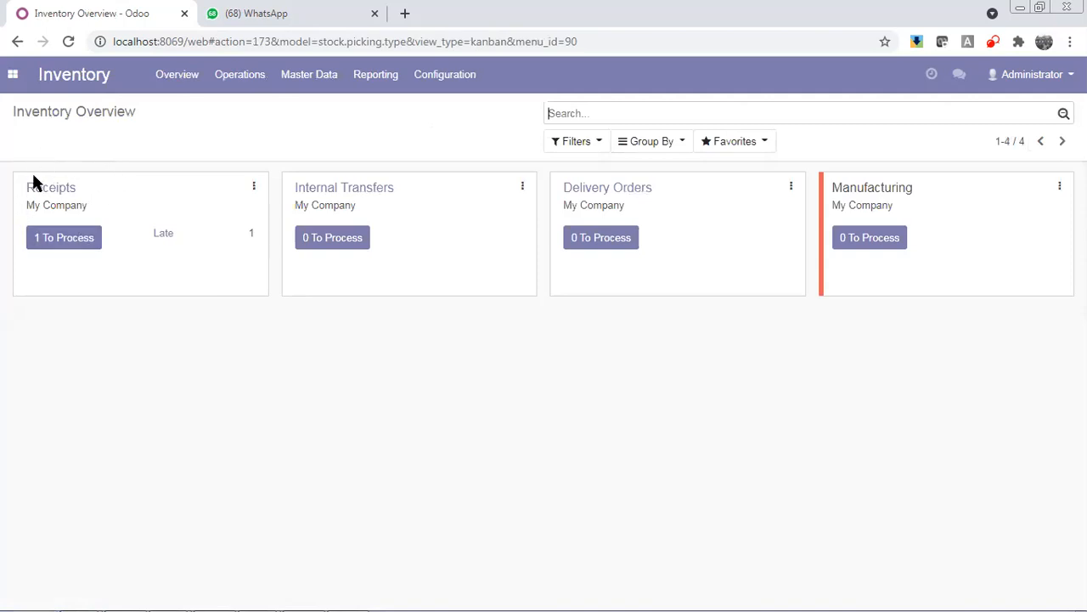
{"action": "left_click", "coordinate": [35, 238]}
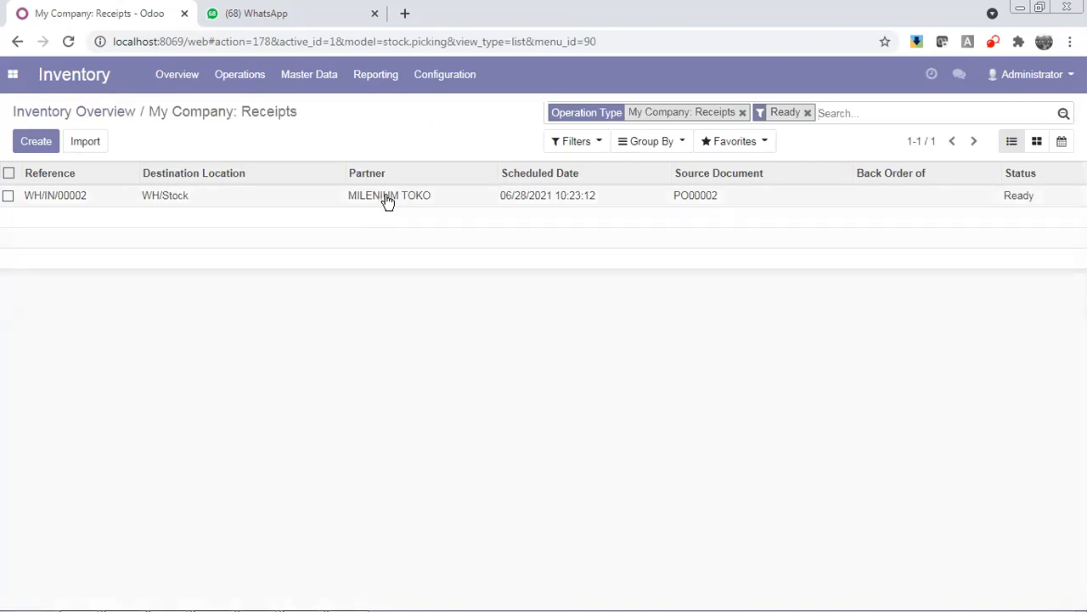
{"action": "left_click", "coordinate": [386, 200]}
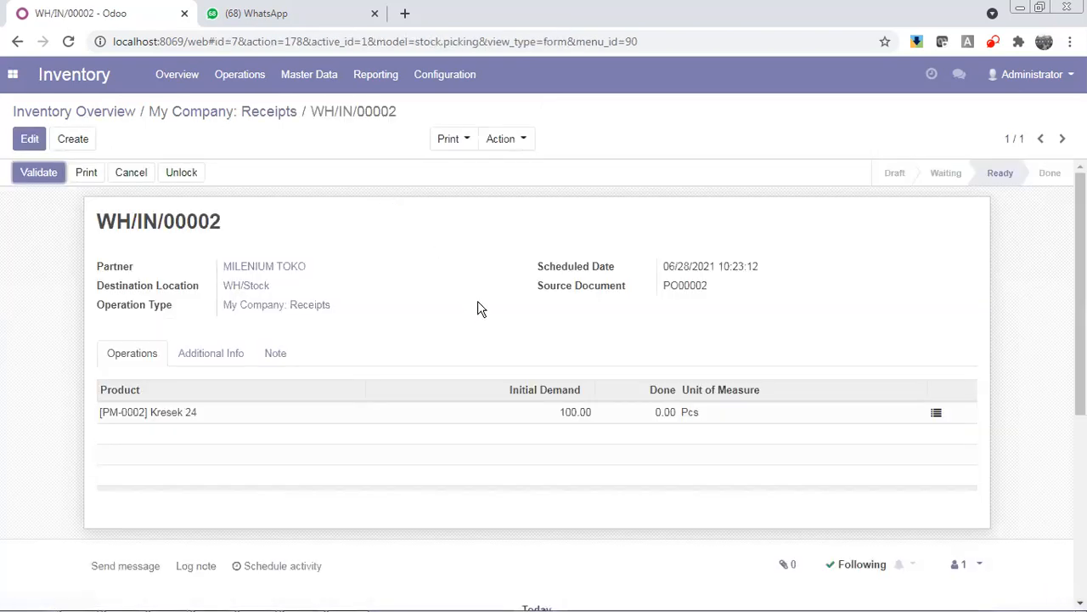
{"action": "left_click", "coordinate": [656, 420]}
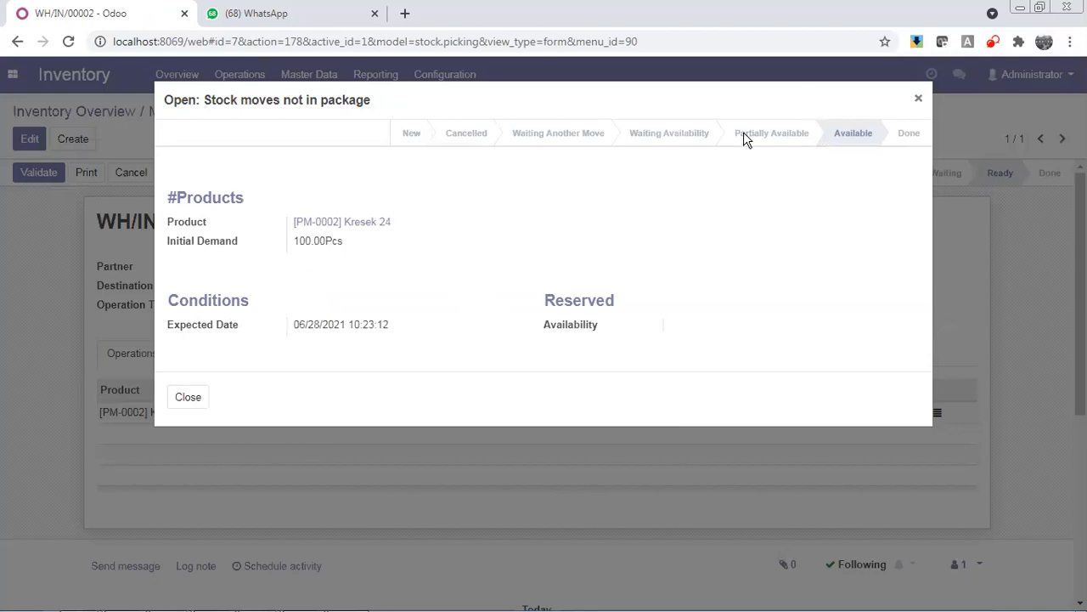
{"action": "left_click", "coordinate": [916, 97]}
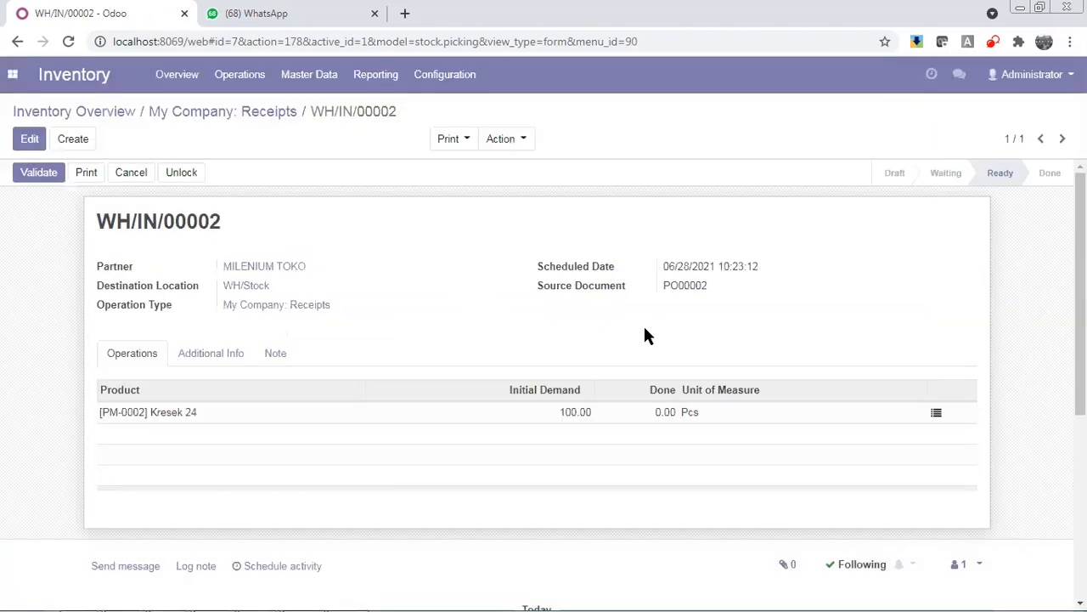
{"action": "left_click", "coordinate": [668, 417]}
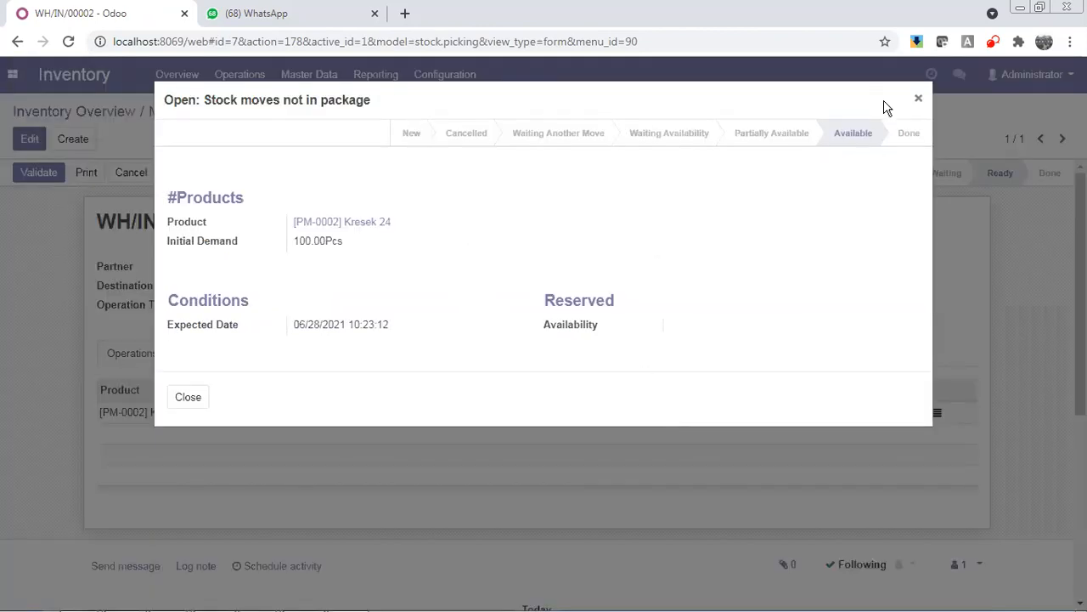
{"action": "left_click", "coordinate": [917, 99]}
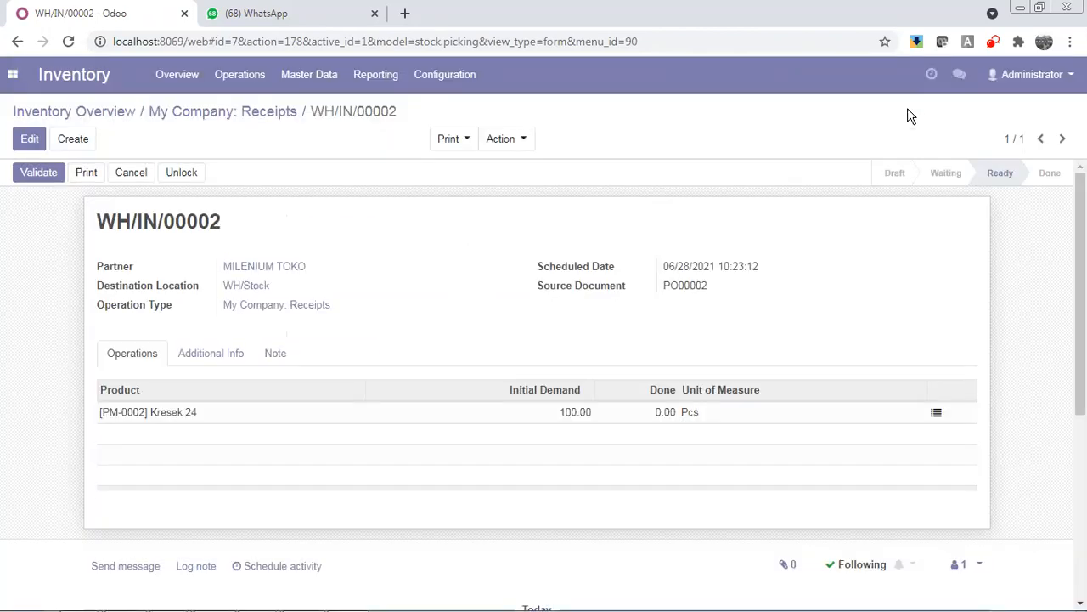
{"action": "left_click", "coordinate": [665, 412]}
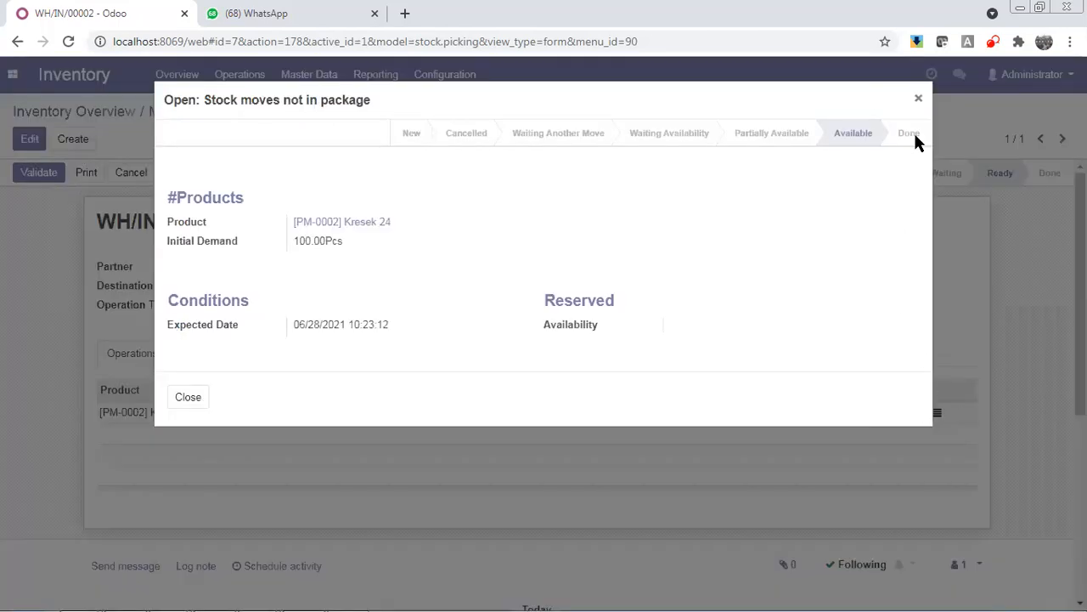
{"action": "left_click", "coordinate": [917, 102]}
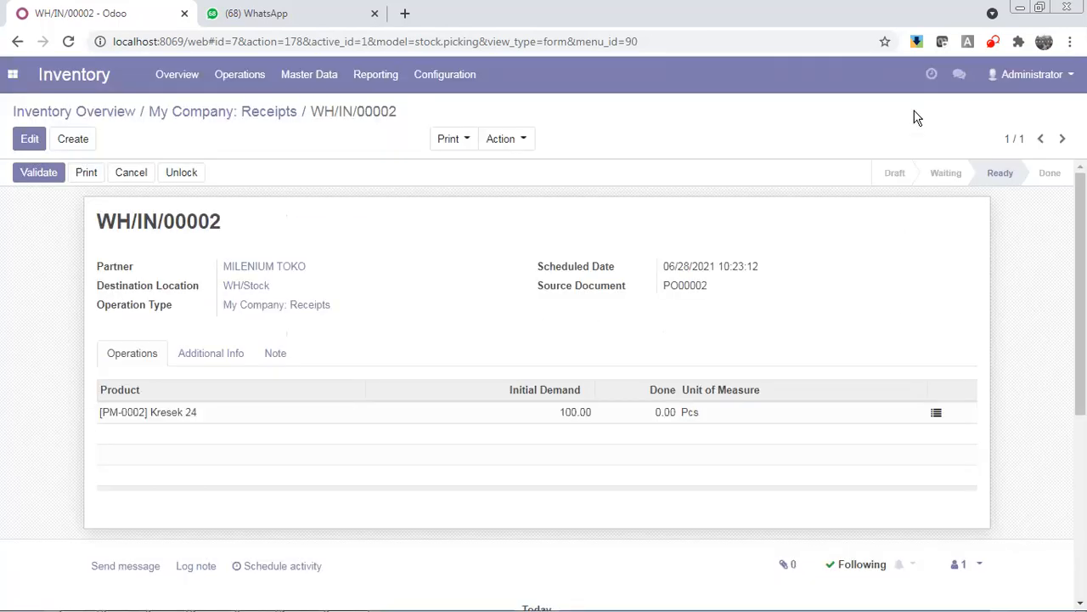
Record 100 Pcs of [PM-0002] Kresek 24 as done in the receipt's detailed operations and validate the receipt
{"action": "left_click", "coordinate": [665, 412]}
{"action": "left_click", "coordinate": [710, 263]}
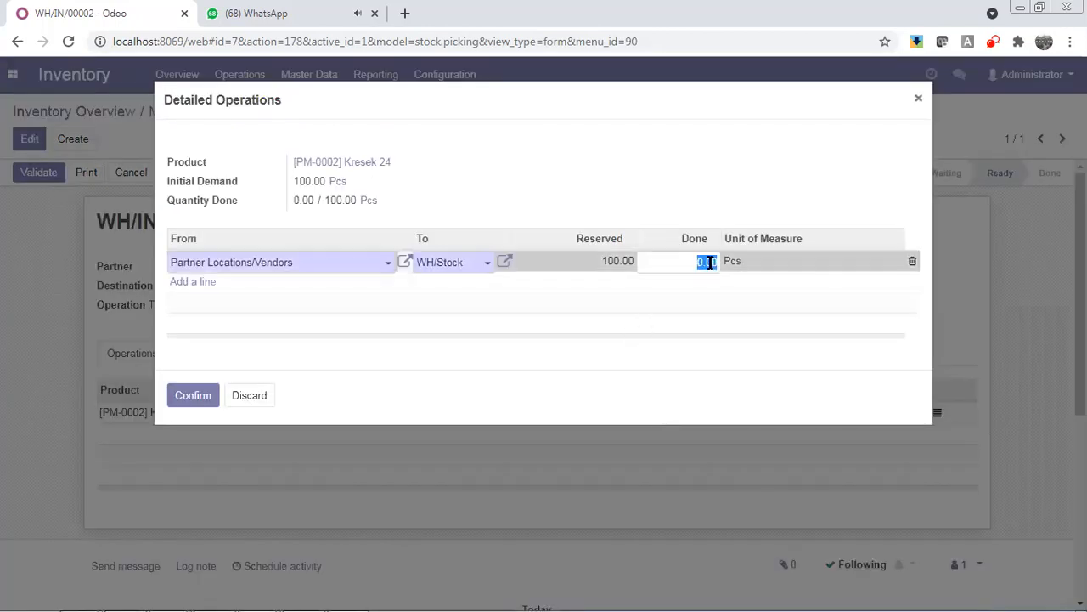
{"action": "type", "text": "100"}
{"action": "left_click", "coordinate": [208, 395]}
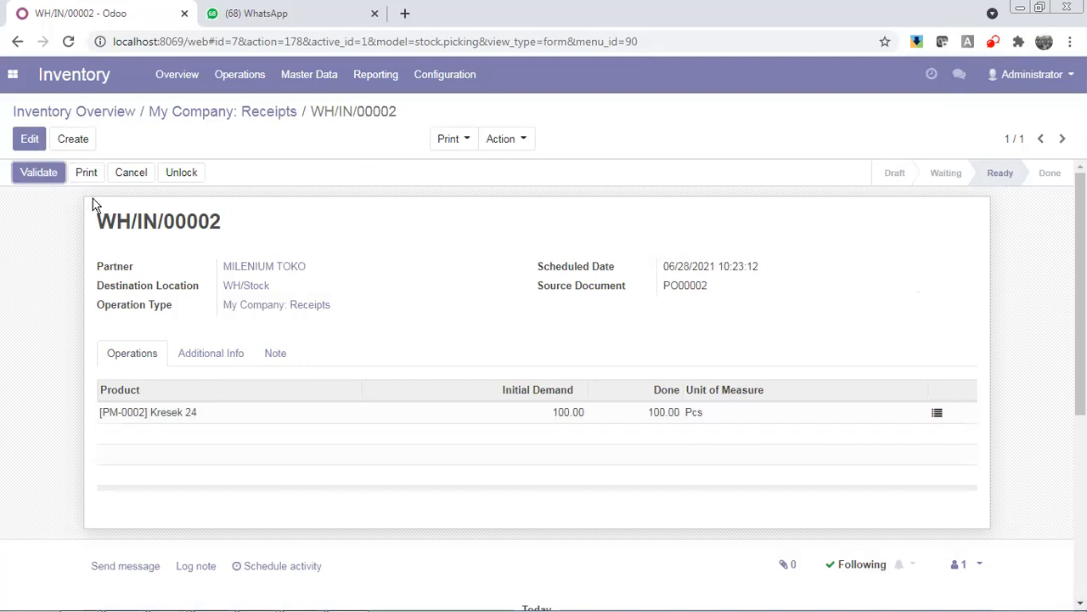
{"action": "left_click", "coordinate": [53, 178]}
{"action": "left_click", "coordinate": [46, 183]}
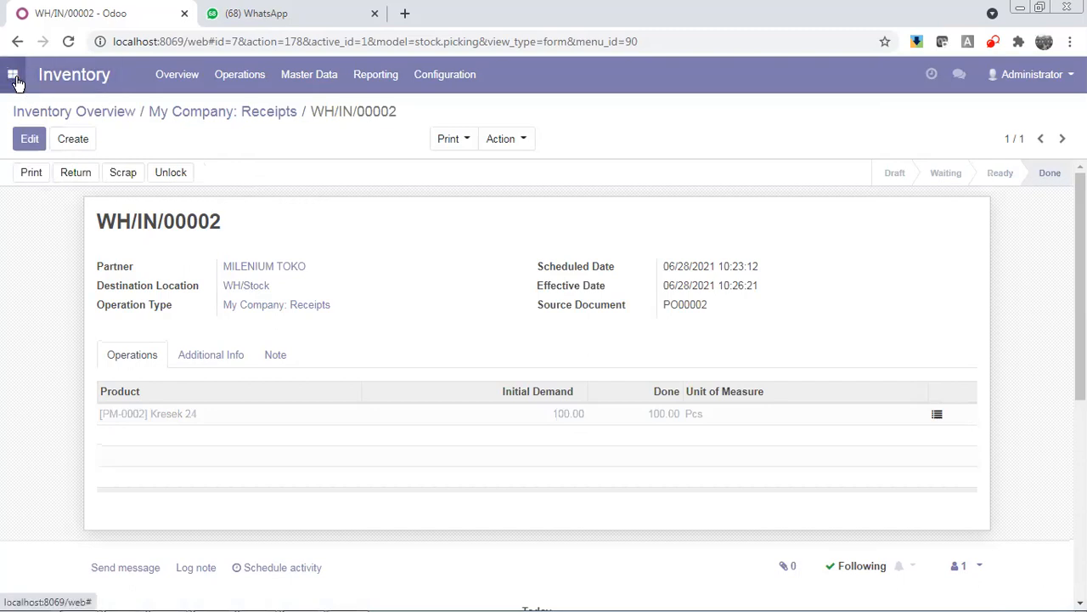
Check the Accounting overview for a vendor bill resulting from the receipt
{"action": "left_click", "coordinate": [13, 74]}
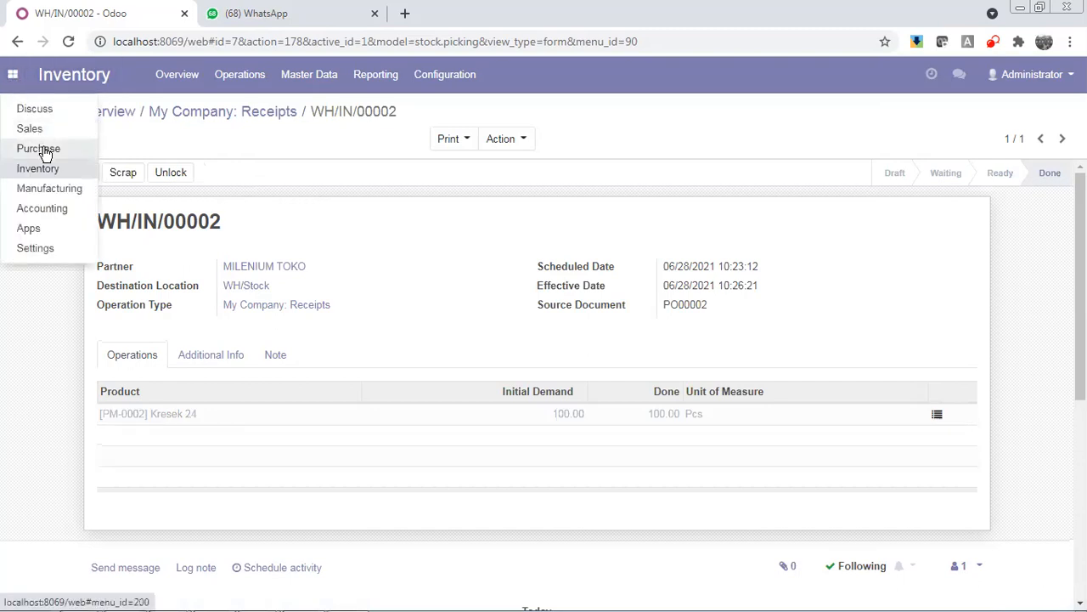
{"action": "left_click", "coordinate": [53, 211]}
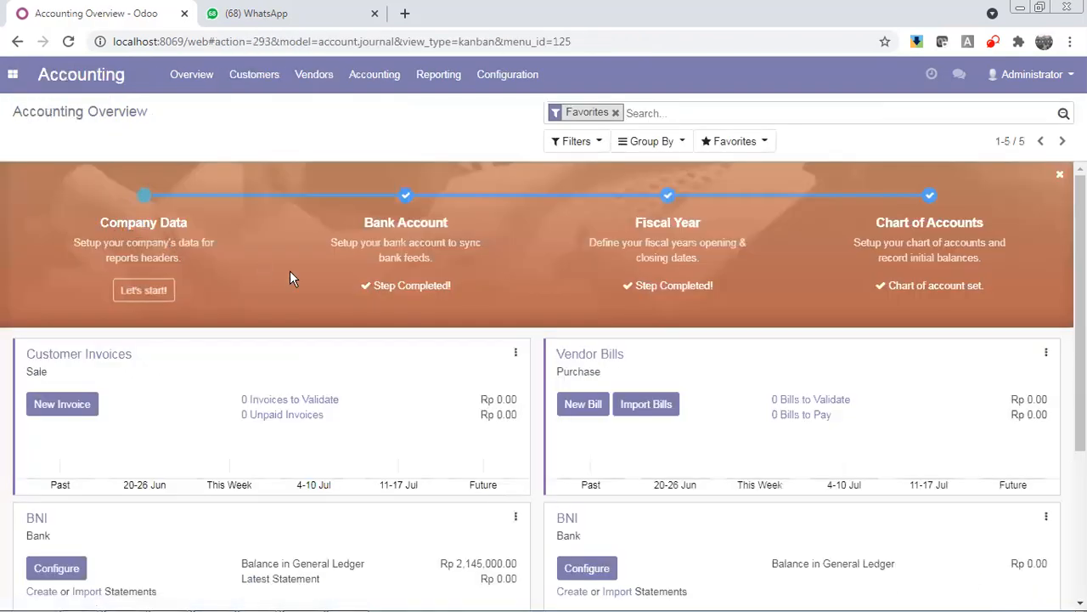
{"action": "scroll", "coordinate": [578, 294], "scroll_direction": "down", "scroll_amount": 1}
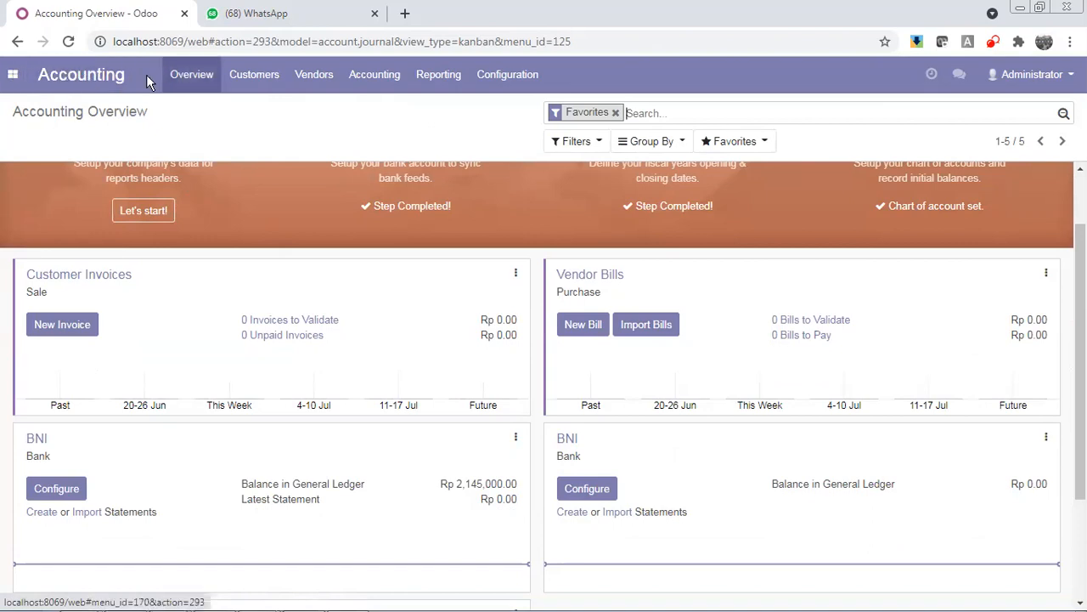
Return to the MILENIUM TOKO order in Purchase, create its vendor bill and validate the bill
{"action": "left_click", "coordinate": [13, 76]}
{"action": "left_click", "coordinate": [34, 150]}
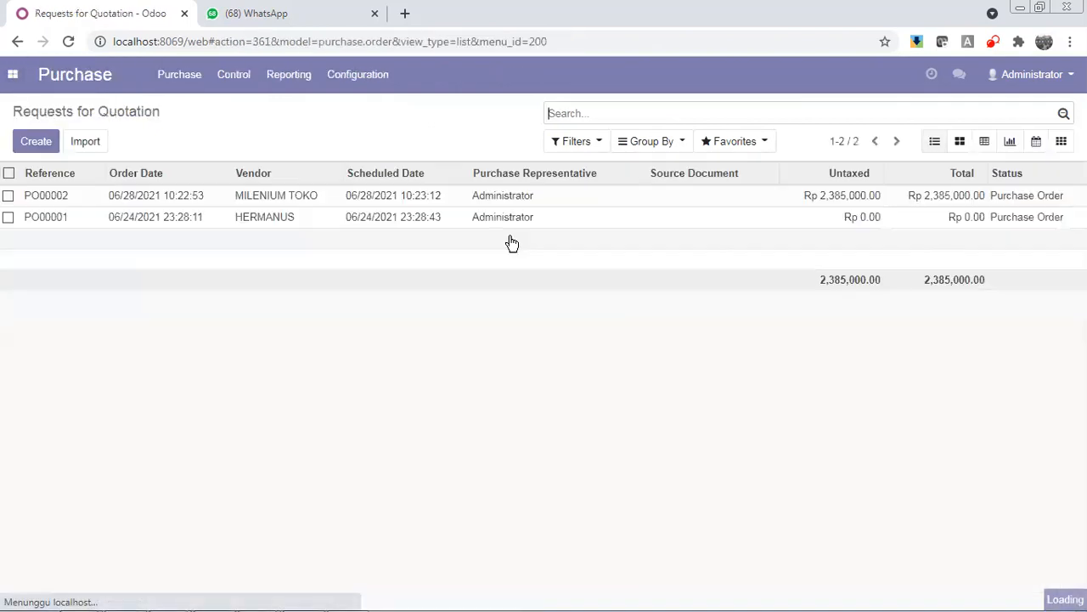
{"action": "left_click", "coordinate": [182, 200]}
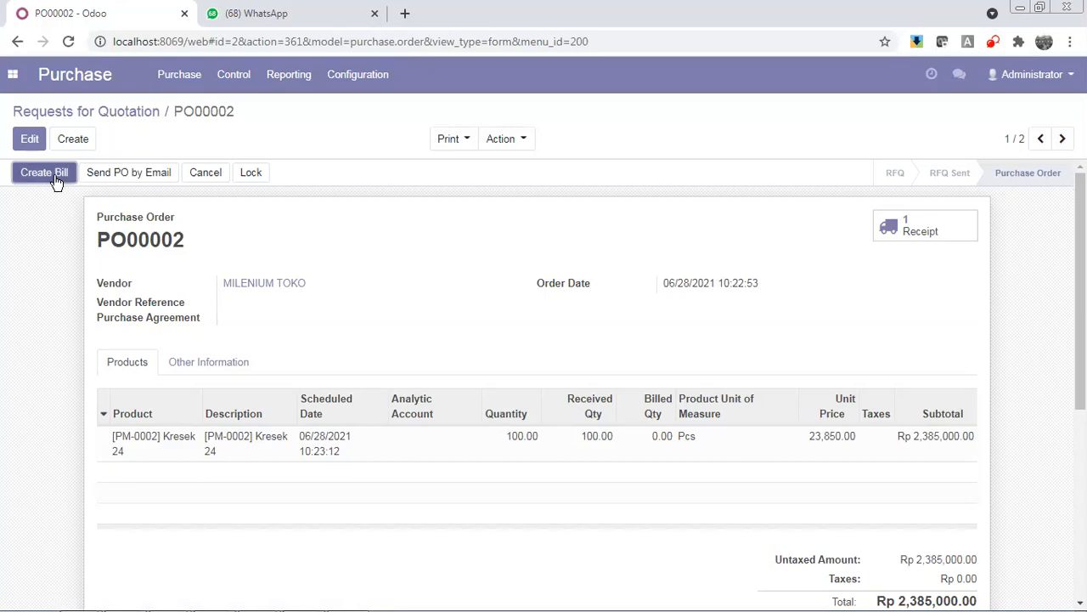
{"action": "left_click", "coordinate": [54, 181]}
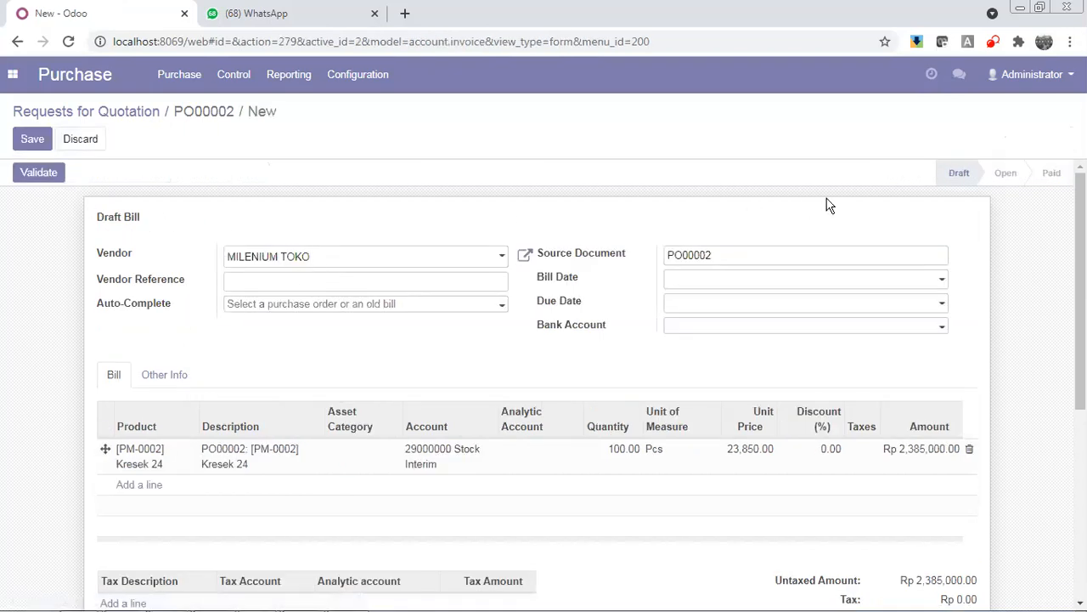
{"action": "left_click", "coordinate": [39, 172]}
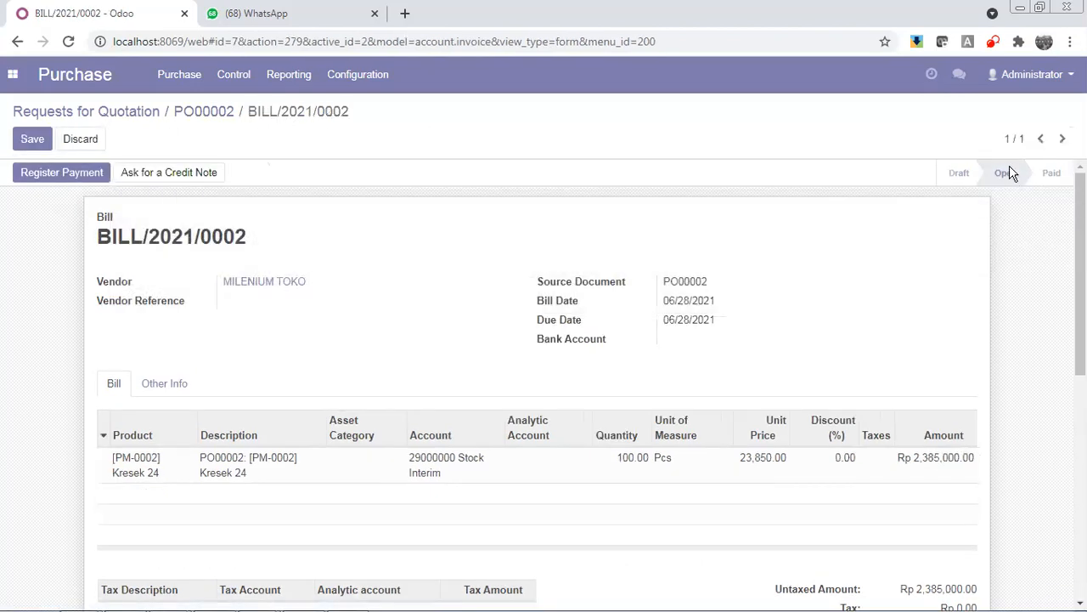
{"action": "mouse_move", "coordinate": [1009, 187]}
Open the unpaid MILENIUM TOKO bill in Accounting and register its payment of Rp 2,385,000 through the BNI (IDR) journal
{"action": "left_click", "coordinate": [13, 74]}
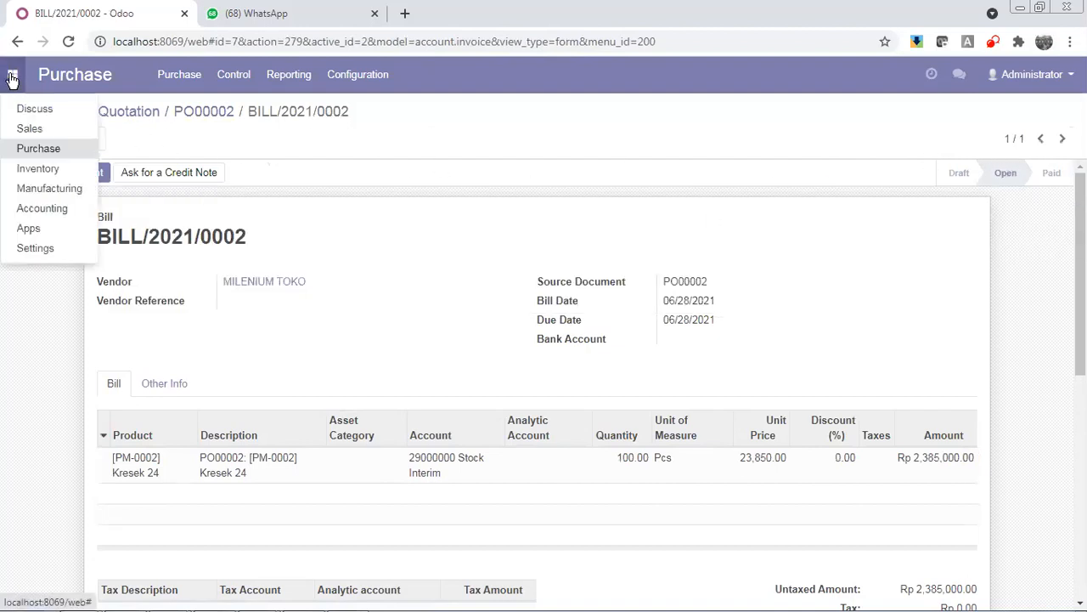
{"action": "left_click", "coordinate": [29, 213]}
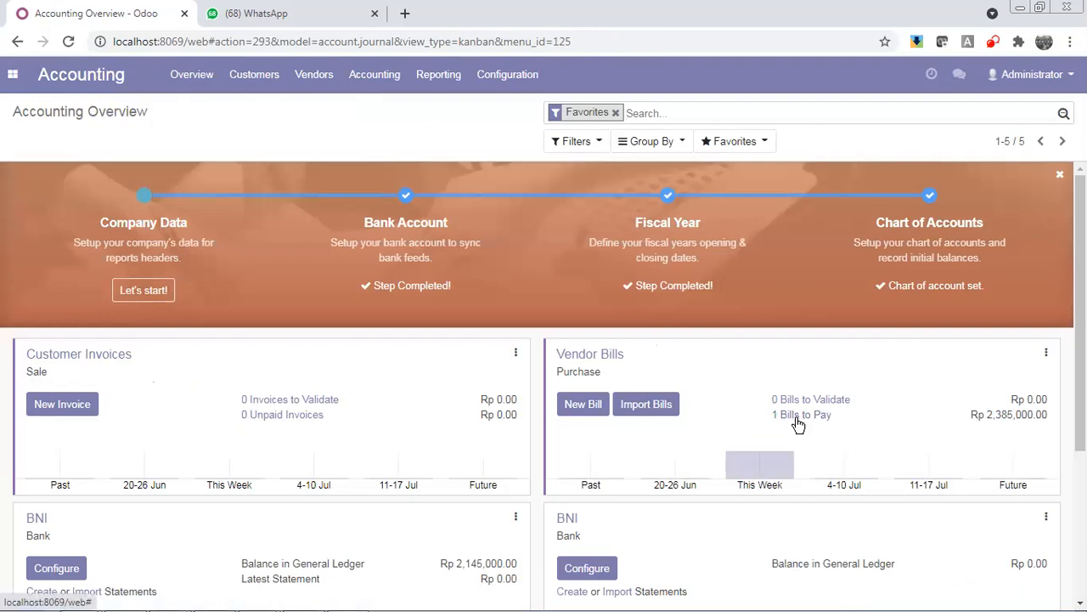
{"action": "left_click", "coordinate": [798, 425]}
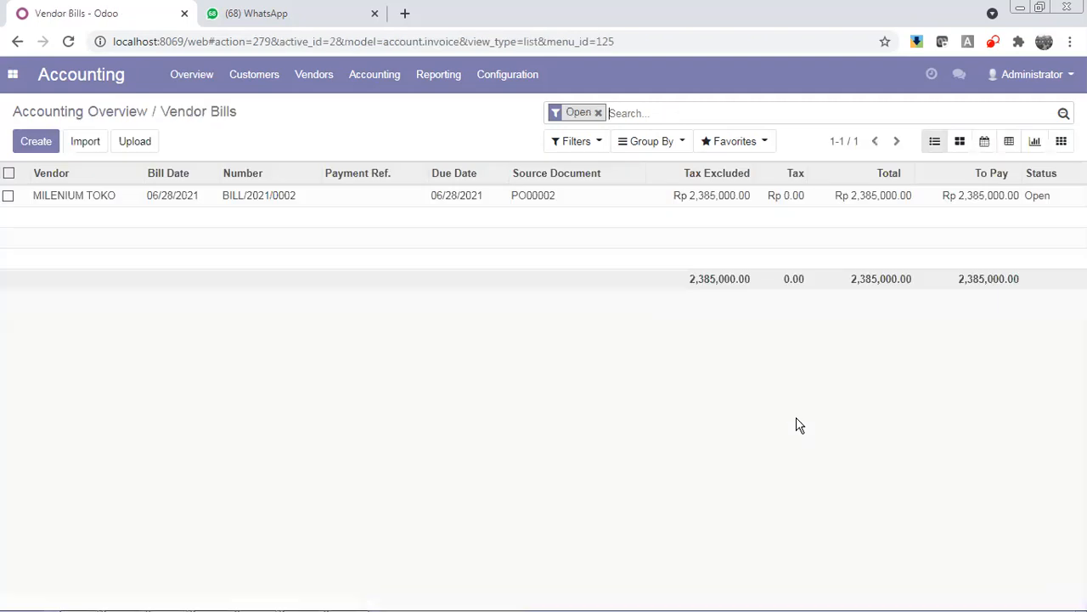
{"action": "left_click", "coordinate": [291, 208]}
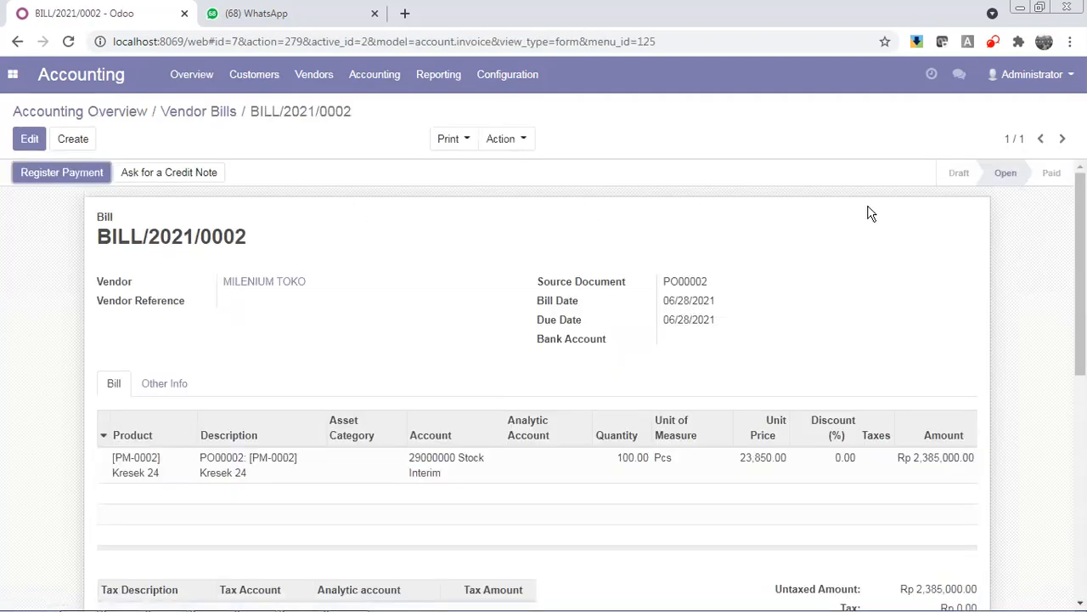
{"action": "mouse_move", "coordinate": [983, 177]}
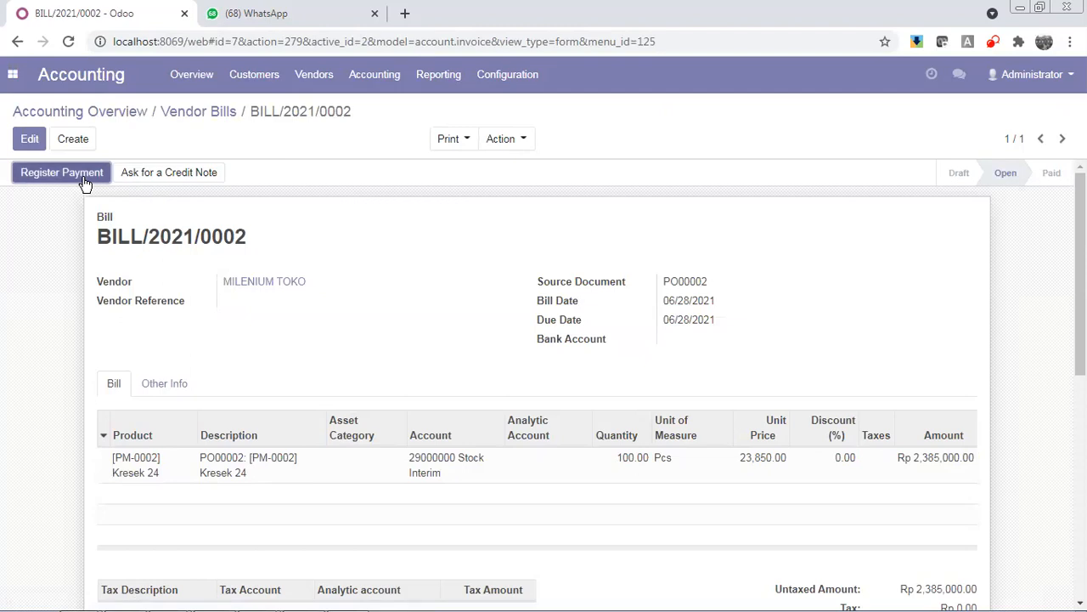
{"action": "left_click", "coordinate": [71, 183]}
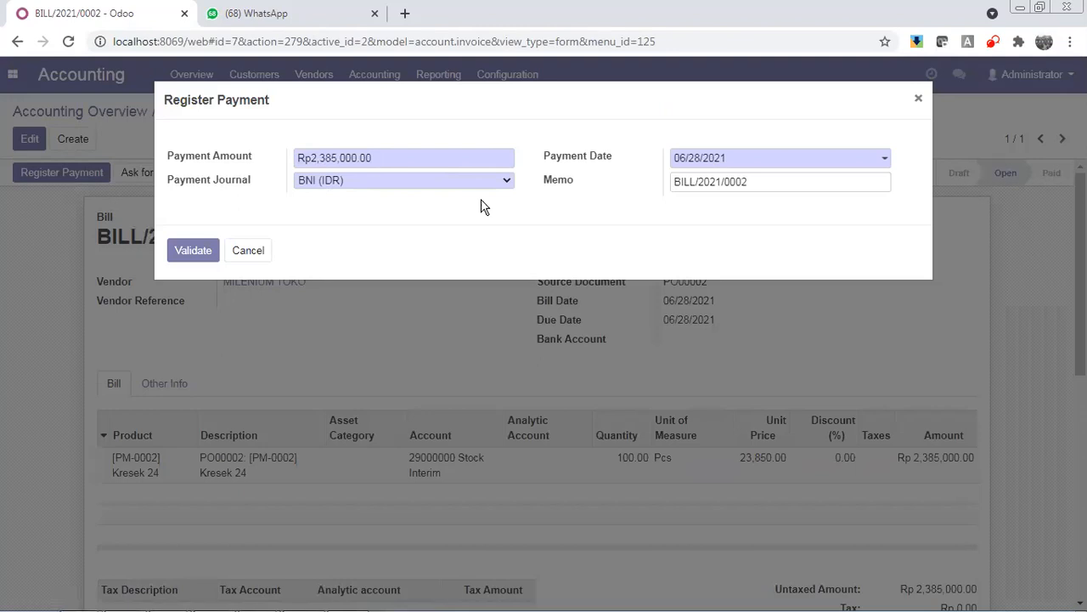
{"action": "left_click", "coordinate": [190, 250]}
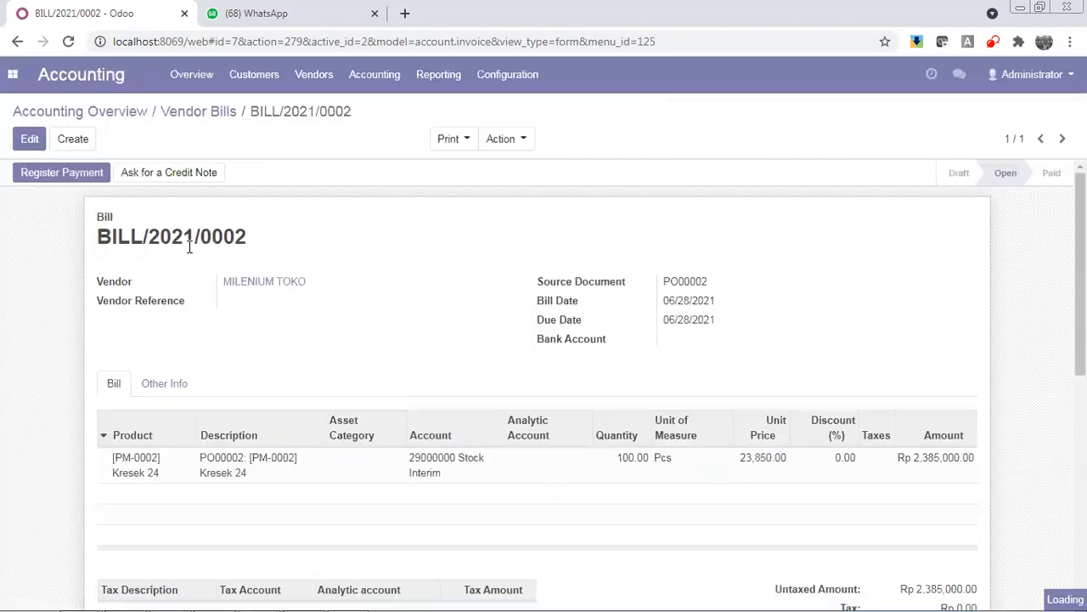
{"action": "mouse_move", "coordinate": [1056, 166]}
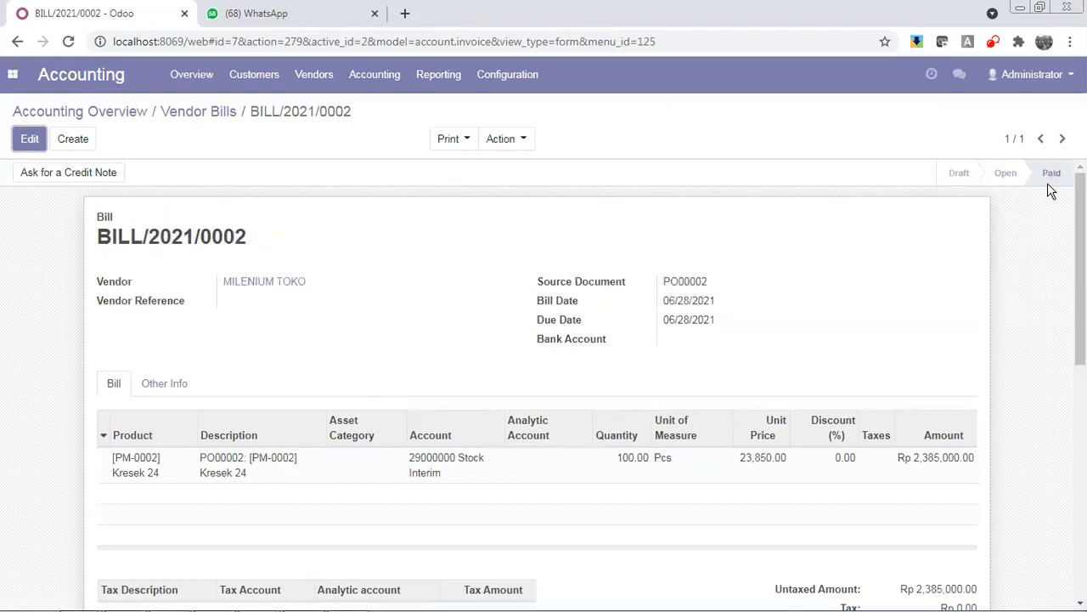
Review the vendor bills and the bank and cash journals on the Accounting overview
{"action": "left_click", "coordinate": [13, 77]}
{"action": "left_click", "coordinate": [13, 77]}
{"action": "left_click", "coordinate": [14, 78]}
{"action": "left_click", "coordinate": [38, 209]}
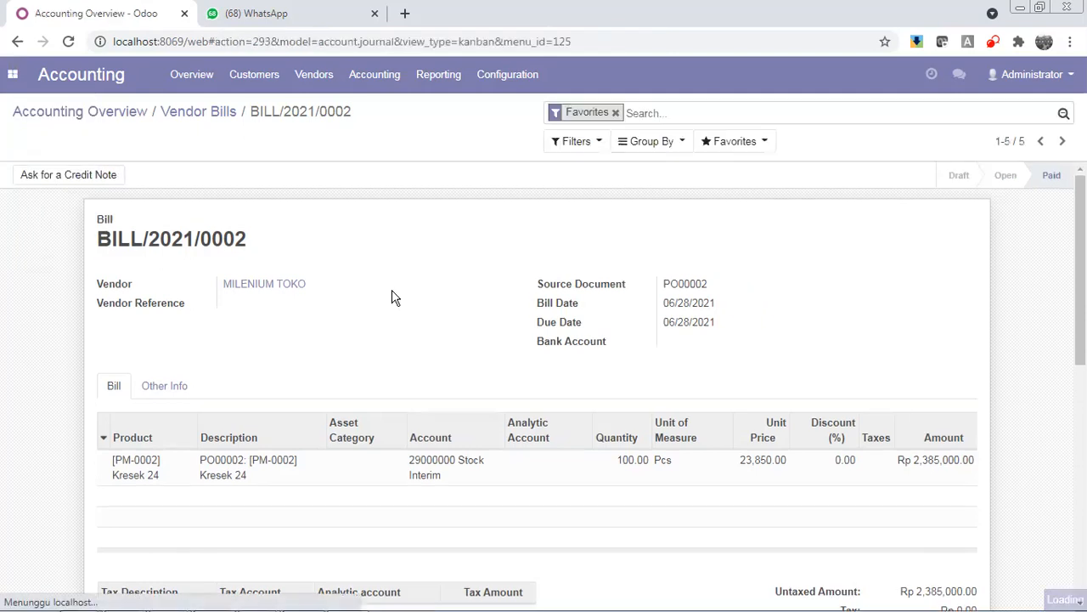
{"action": "scroll", "coordinate": [710, 329], "scroll_direction": "down", "scroll_amount": 2}
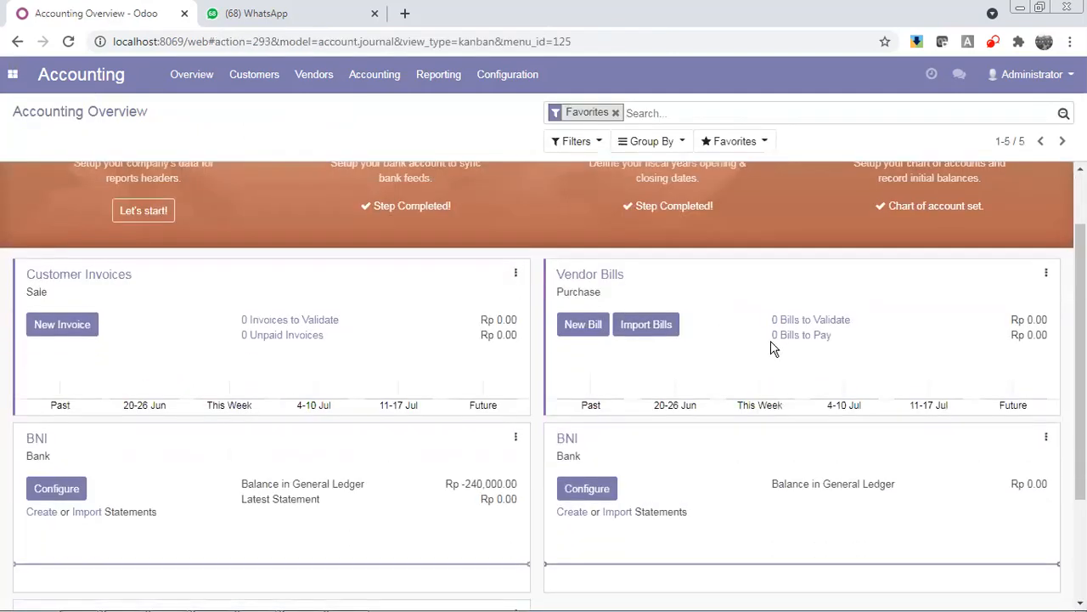
{"action": "scroll", "coordinate": [794, 344], "scroll_direction": "down", "scroll_amount": 1}
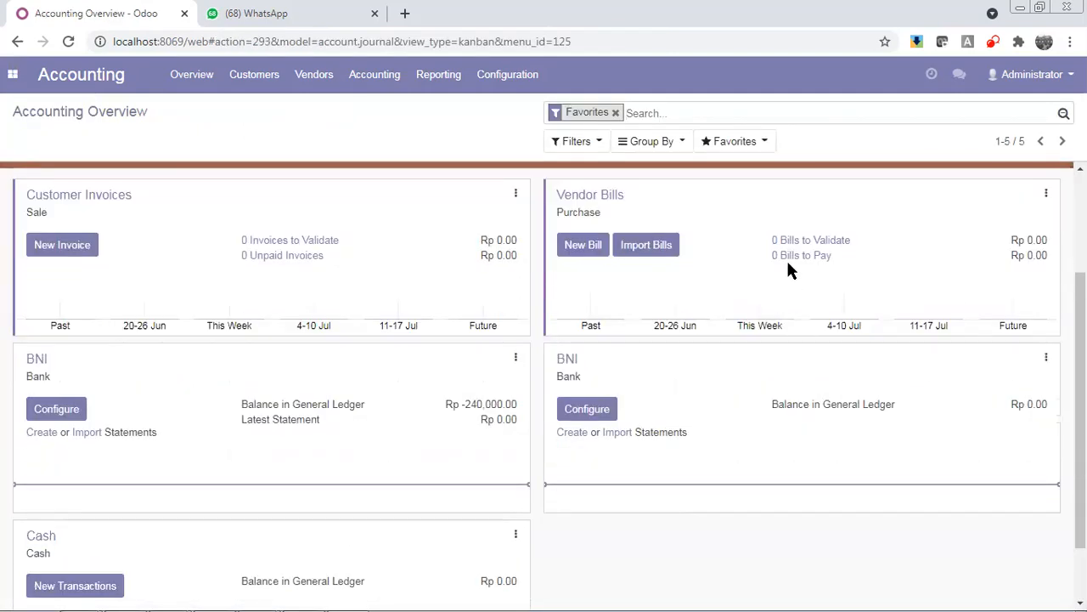
{"action": "scroll", "coordinate": [695, 296], "scroll_direction": "up", "scroll_amount": 2}
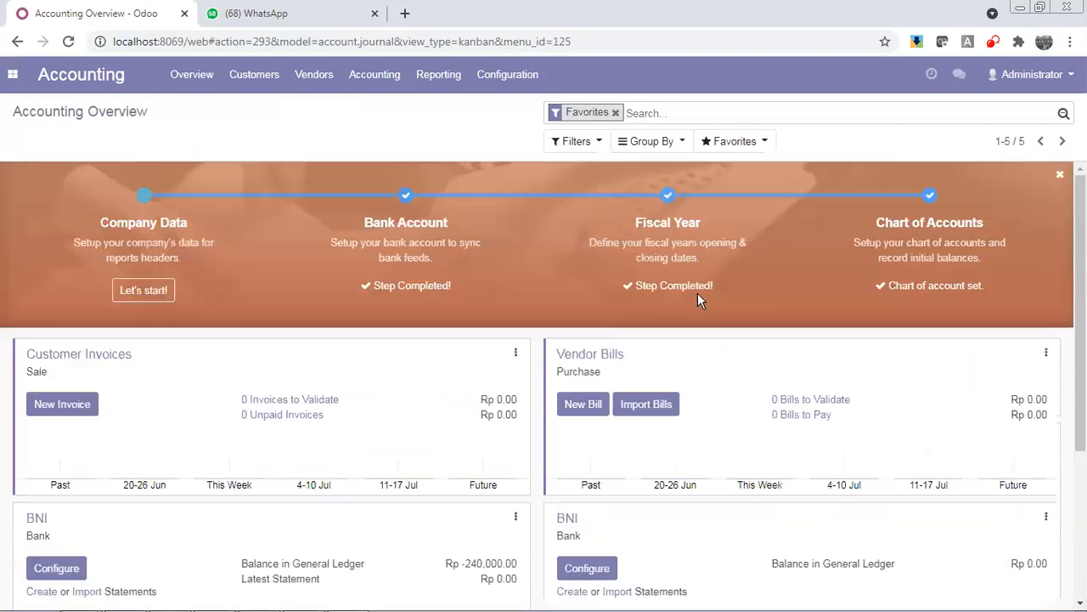
Look over the Inventory overview, the Manufacturing orders and the Sales quotations list
{"action": "left_click", "coordinate": [13, 74]}
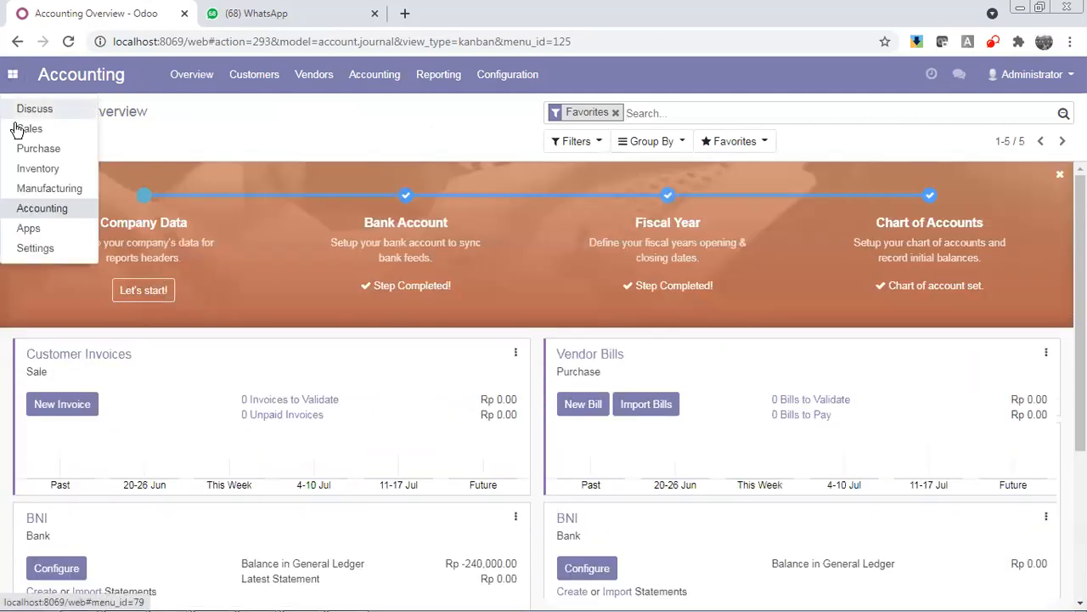
{"action": "left_click", "coordinate": [38, 168]}
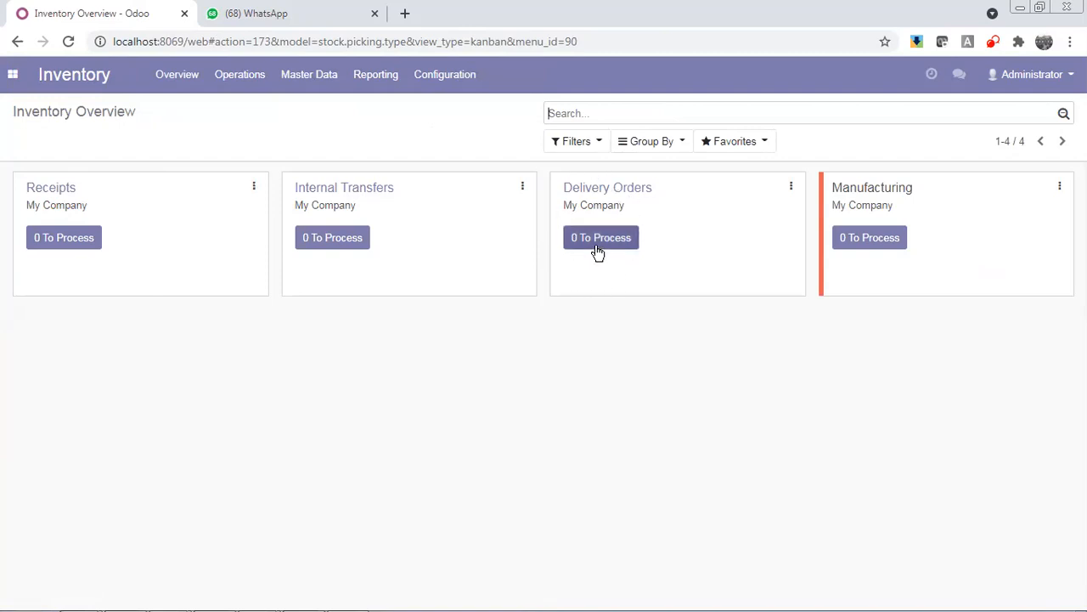
{"action": "left_click", "coordinate": [13, 81]}
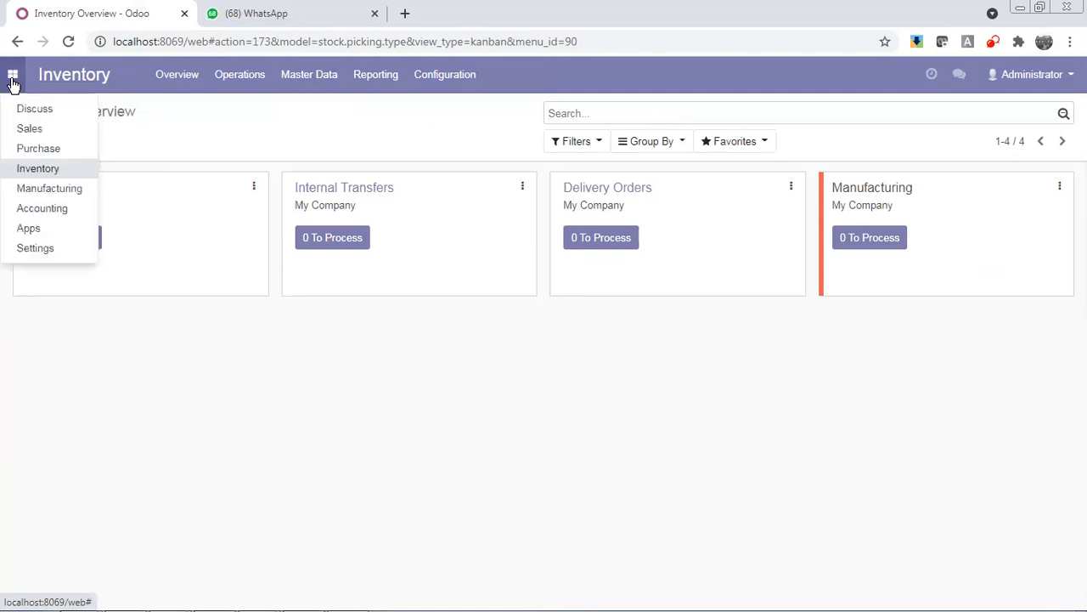
{"action": "left_click", "coordinate": [53, 190]}
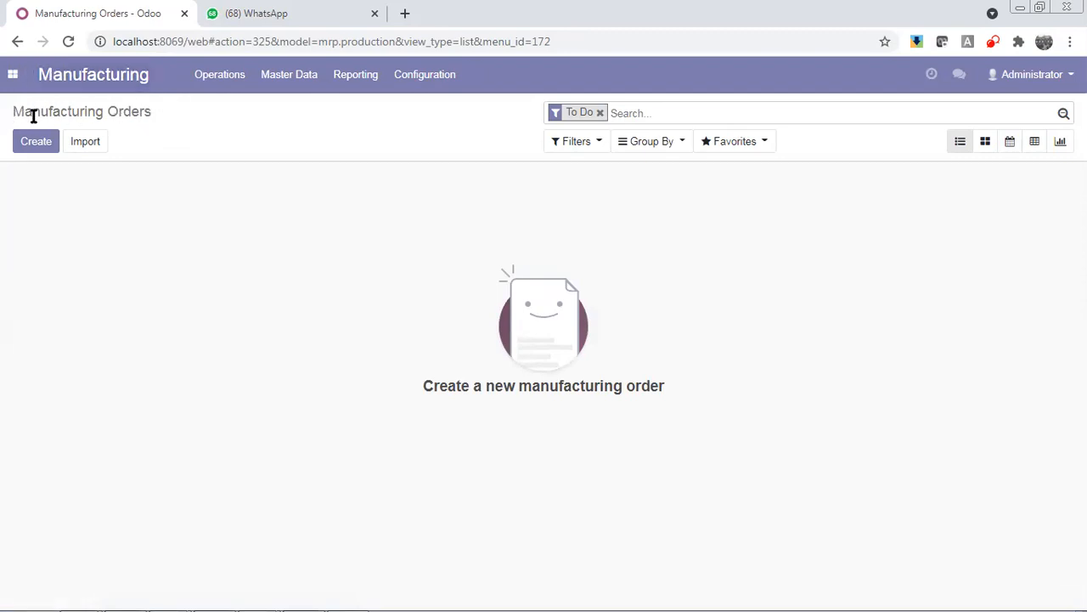
{"action": "left_click", "coordinate": [10, 85]}
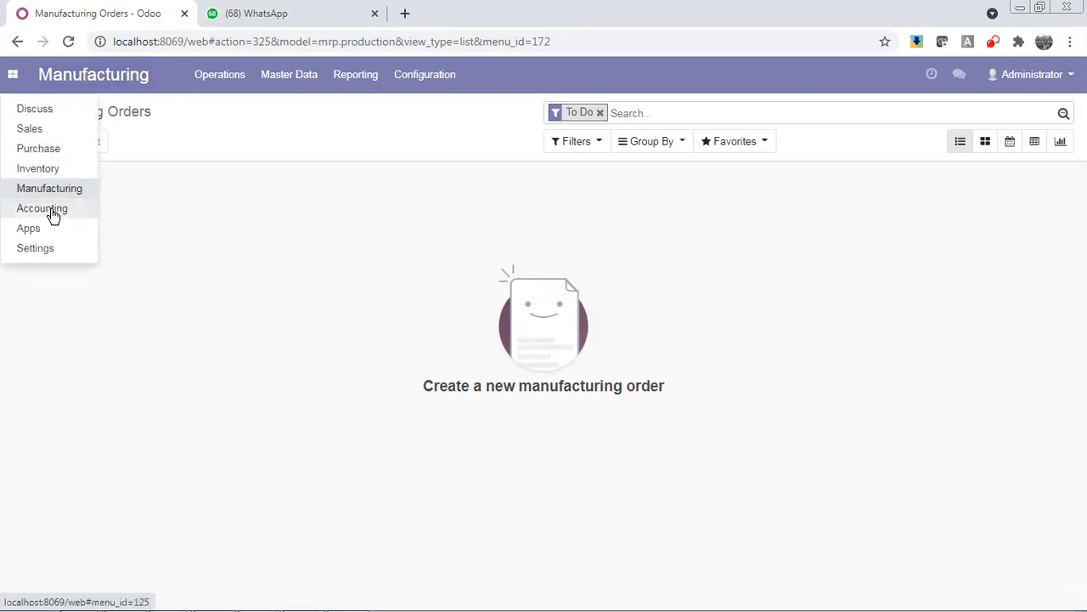
{"action": "left_click", "coordinate": [36, 133]}
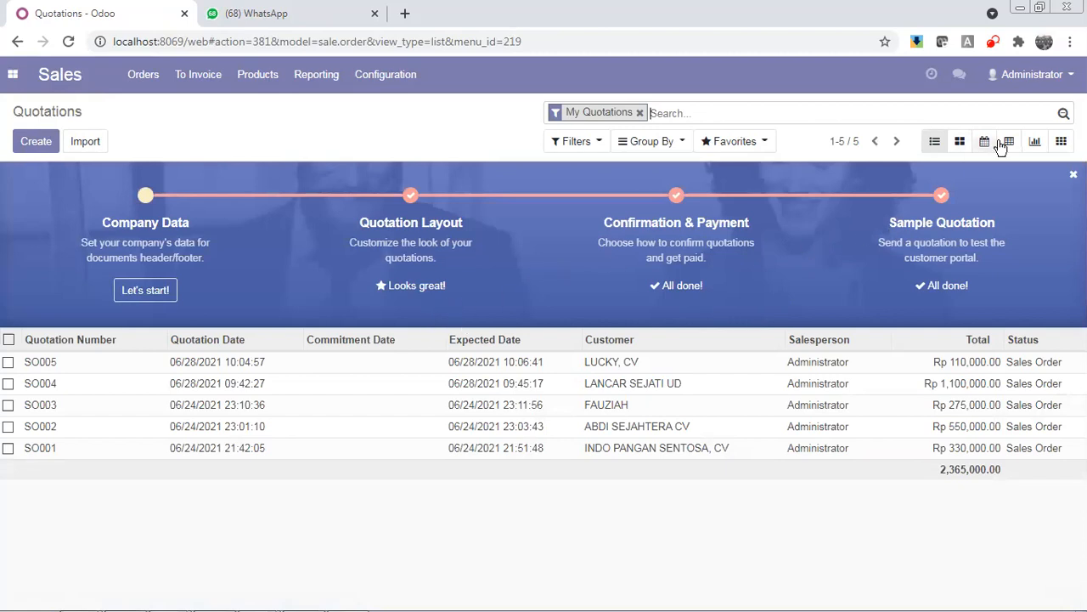
{"action": "left_click", "coordinate": [781, 107]}
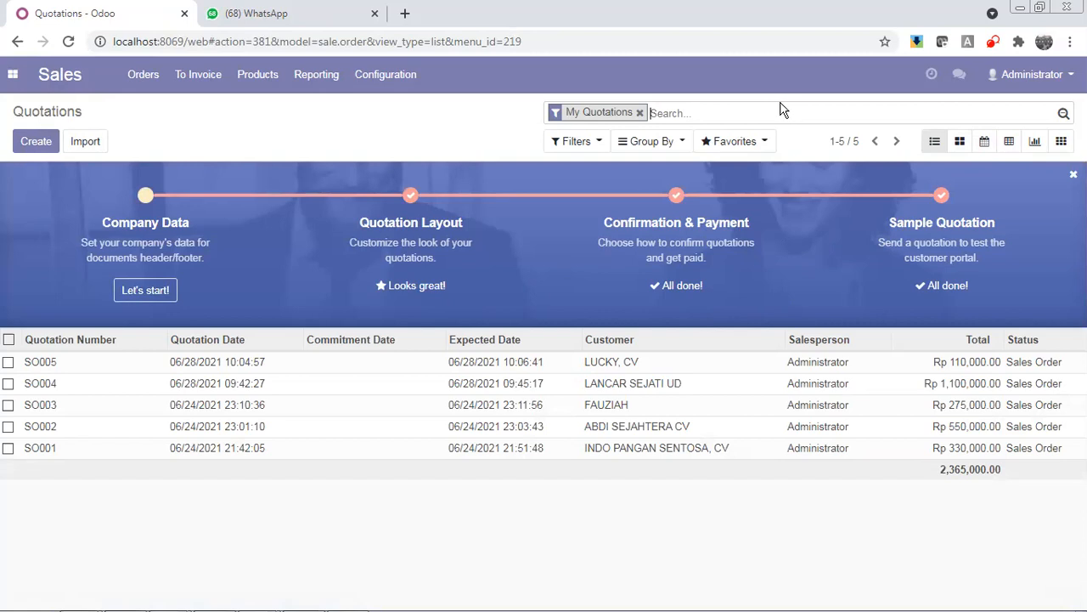